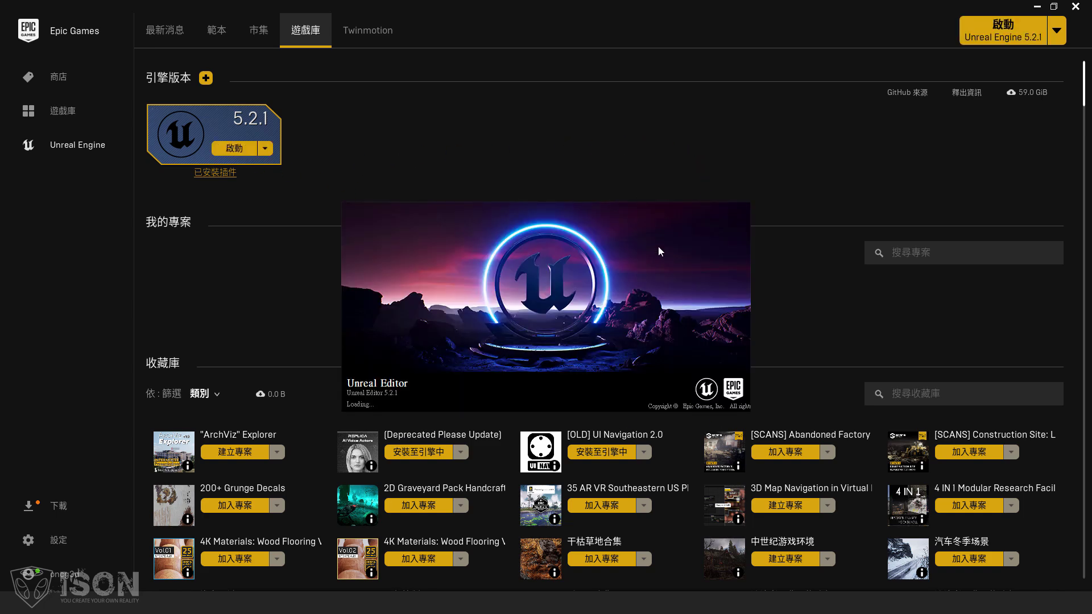
key("alt+Tab")
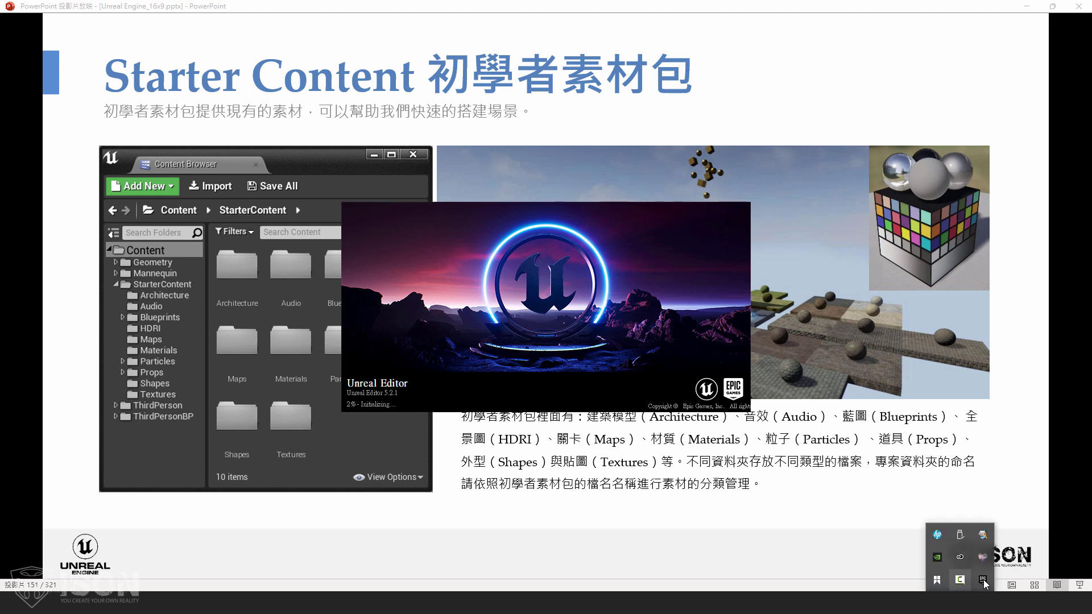
left_click(982, 580)
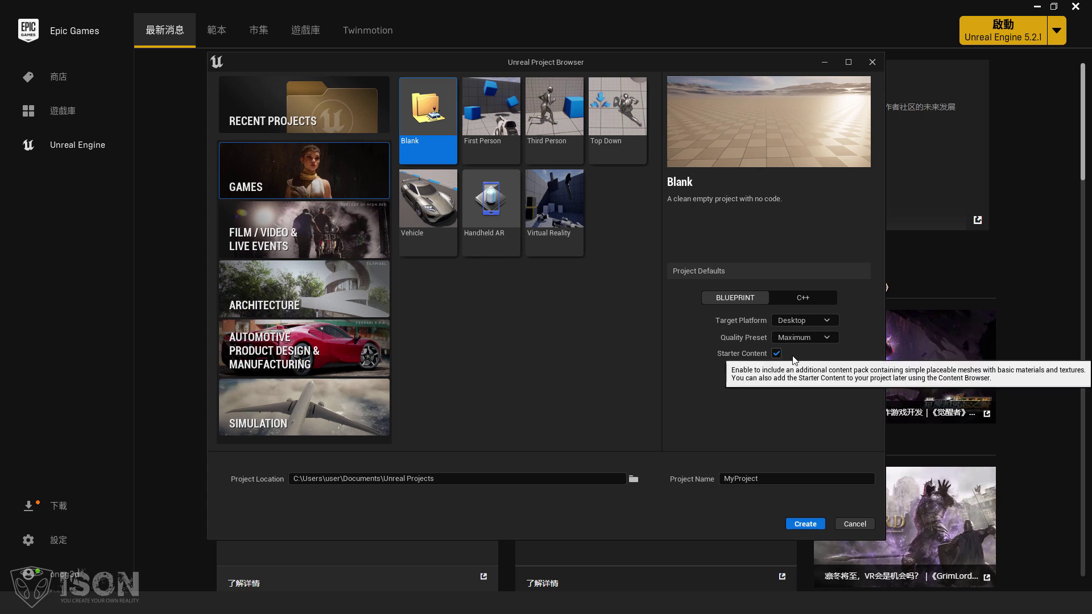
Preview the First Person, Third Person and Top Down game templates, and return to the Blank template
left_click(496, 130)
left_click(550, 124)
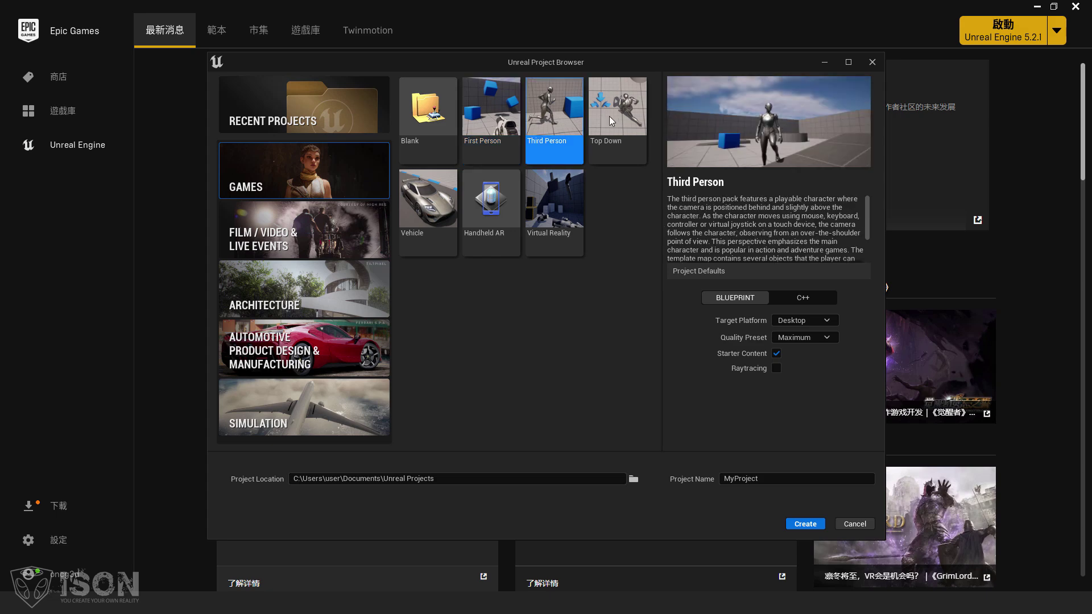
left_click(611, 121)
left_click(552, 123)
left_click(497, 130)
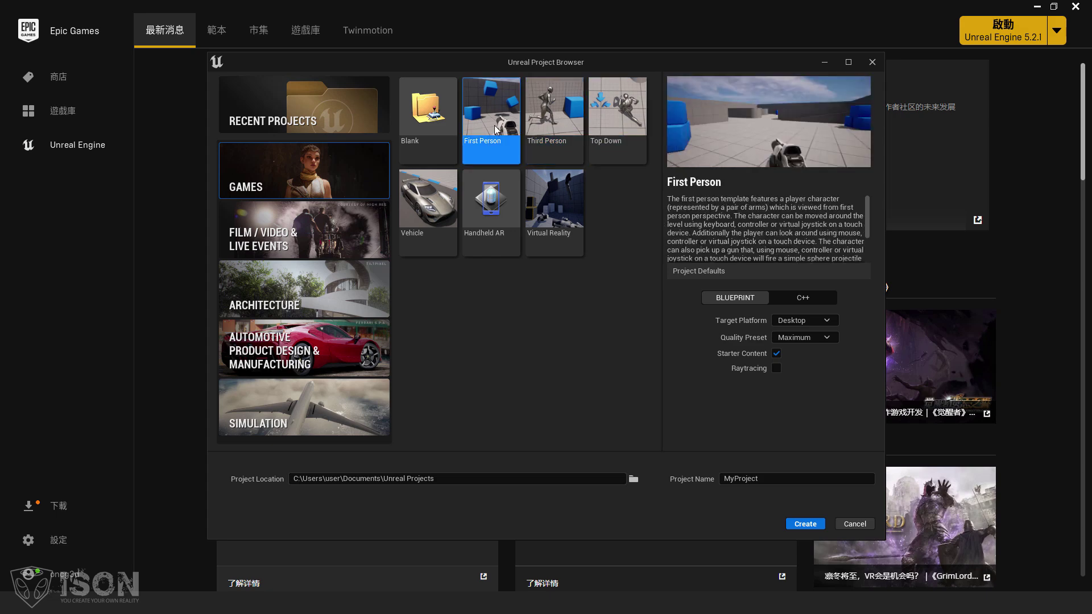
left_click(435, 119)
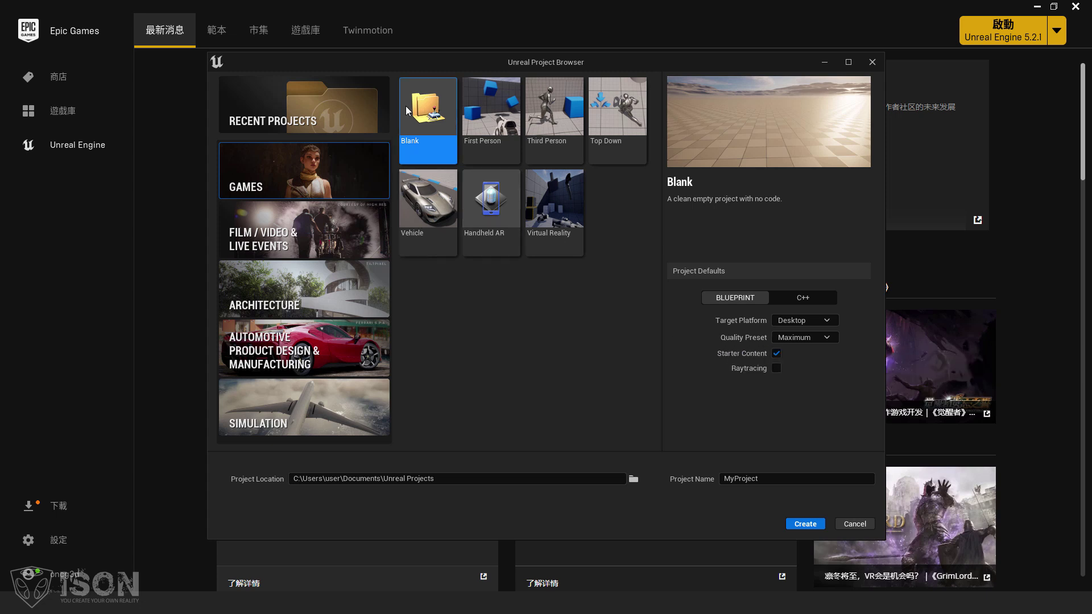
Set the project location to the Unreal Projects folder on drive D
left_click(633, 479)
double_click(348, 205)
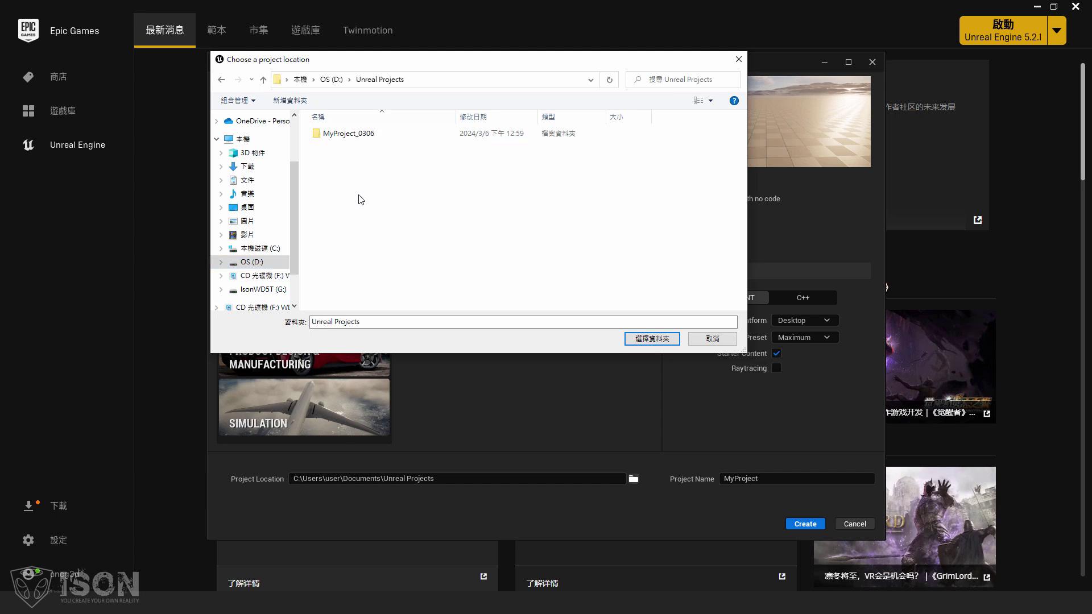
left_click(633, 340)
left_click(380, 479)
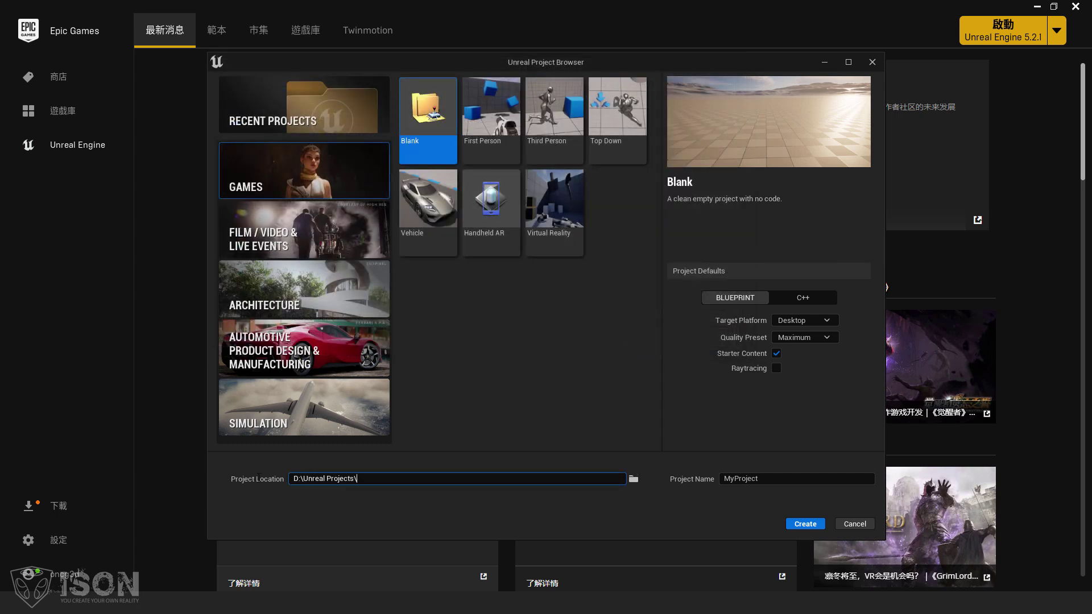
Replace the default project name with Starter_Content, using an underscore instead of a space
left_click(764, 484)
key("ctrl+a")
type("Starter Content")
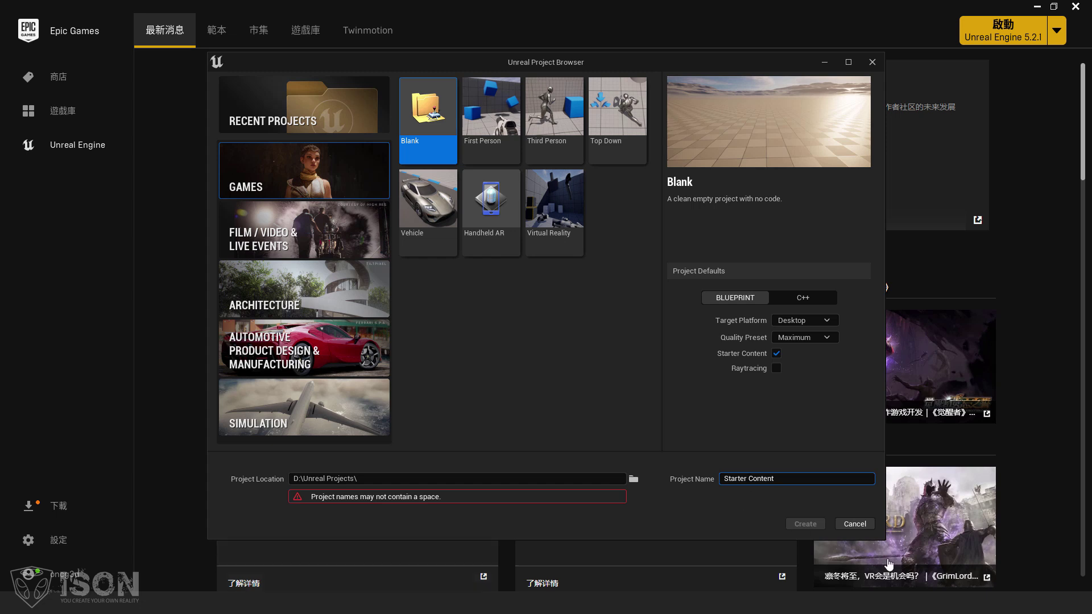
key("BackSpace")
type("_")
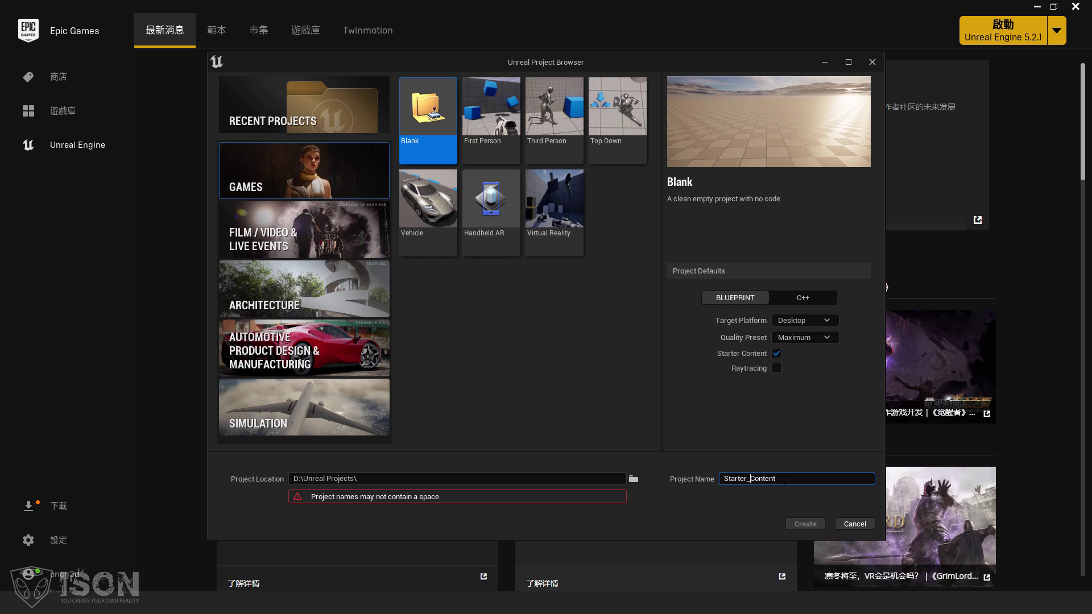
Shorten the project name to Starter and create the Blank project with Starter Content included
left_click_drag(778, 478, 724, 478)
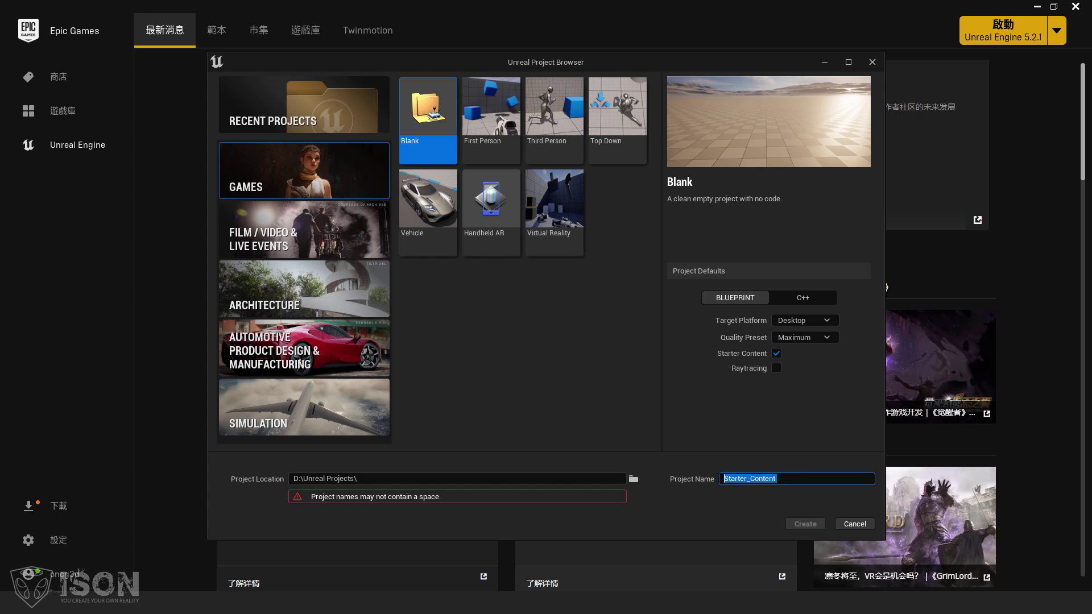
left_click(769, 478)
left_click_drag(746, 479, 804, 488)
key("BackSpace")
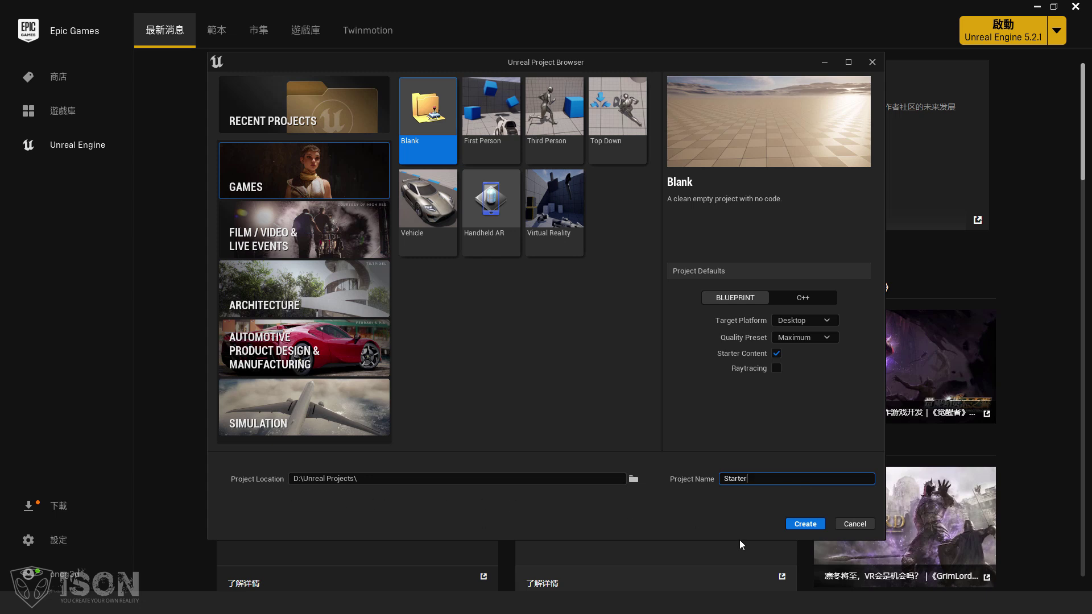
left_click(805, 524)
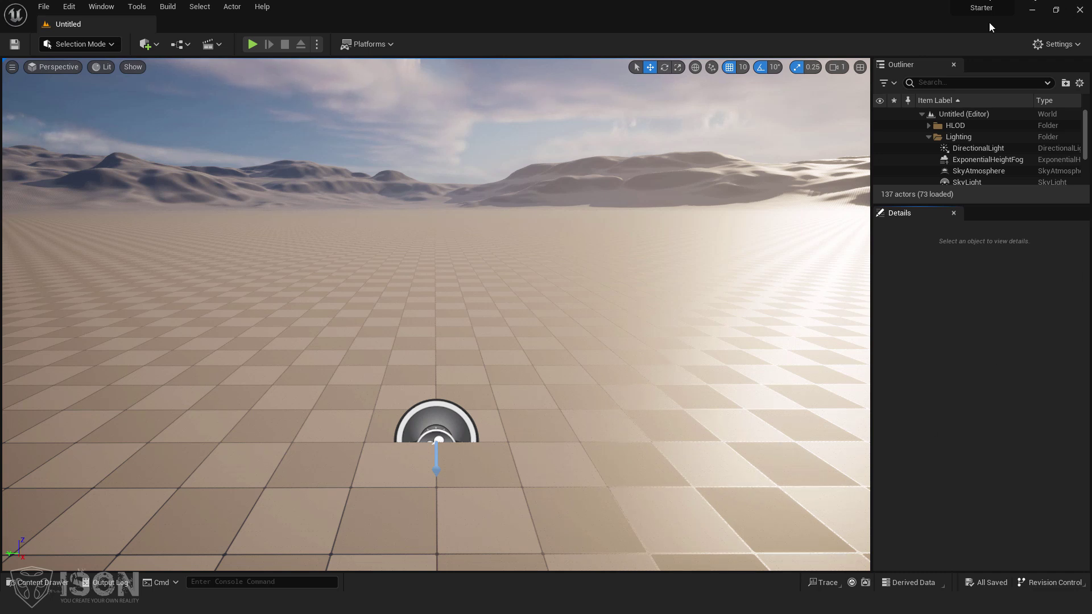
Open the Content Drawer briefly and collapse it again by selecting landscape tiles in the viewport
mouse_move(993, 9)
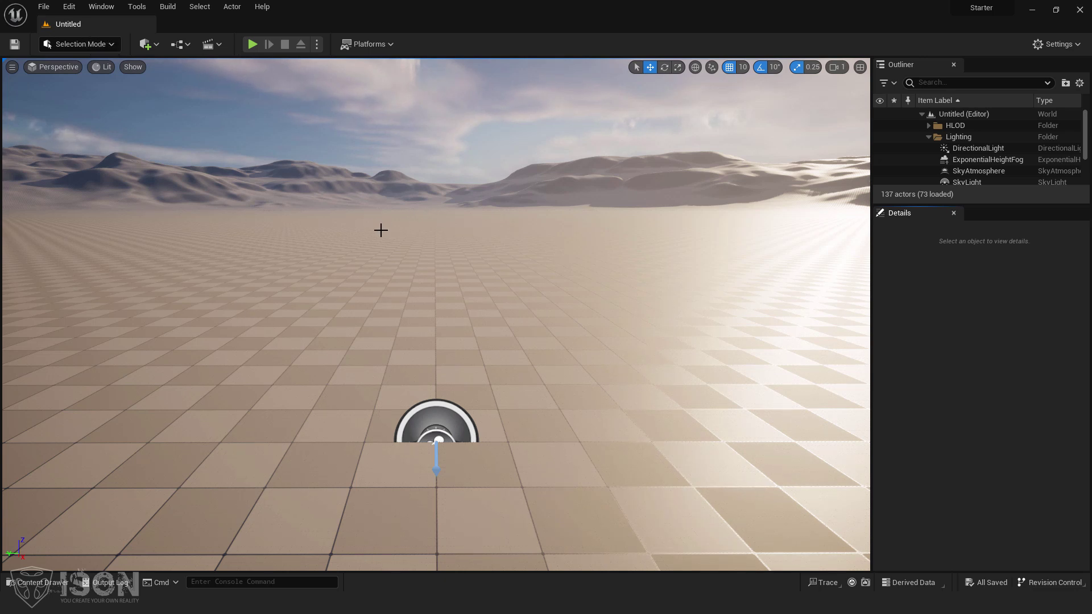
key("ctrl+space")
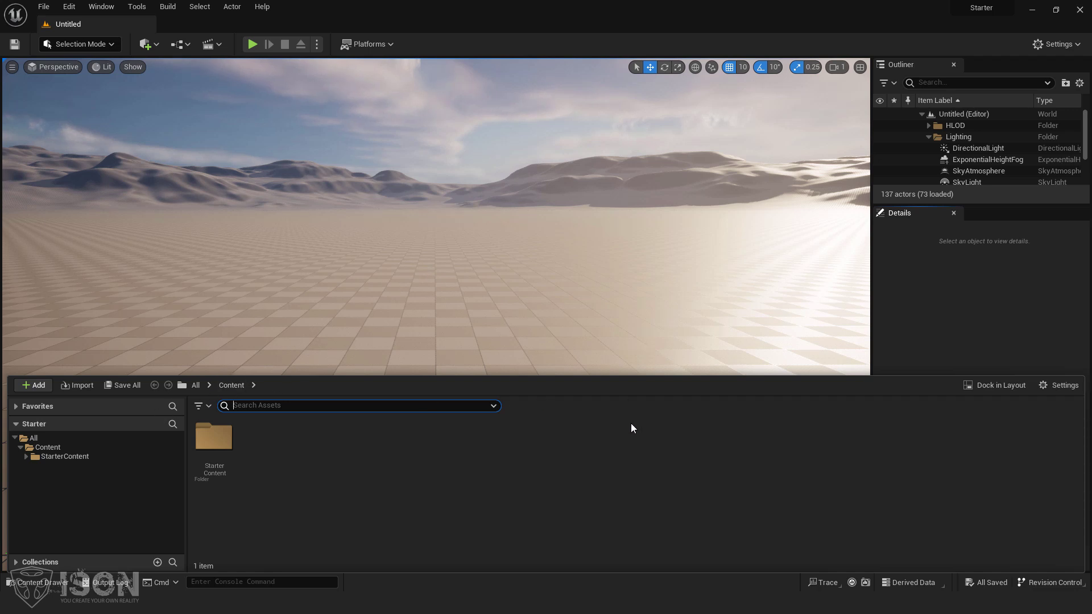
left_click(636, 241)
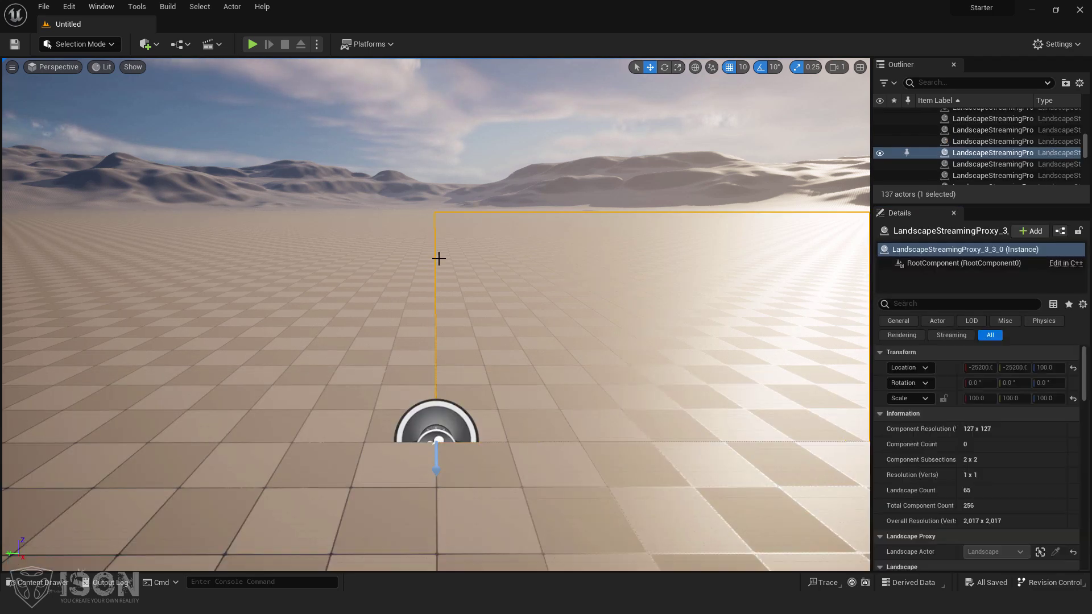
left_click(329, 481)
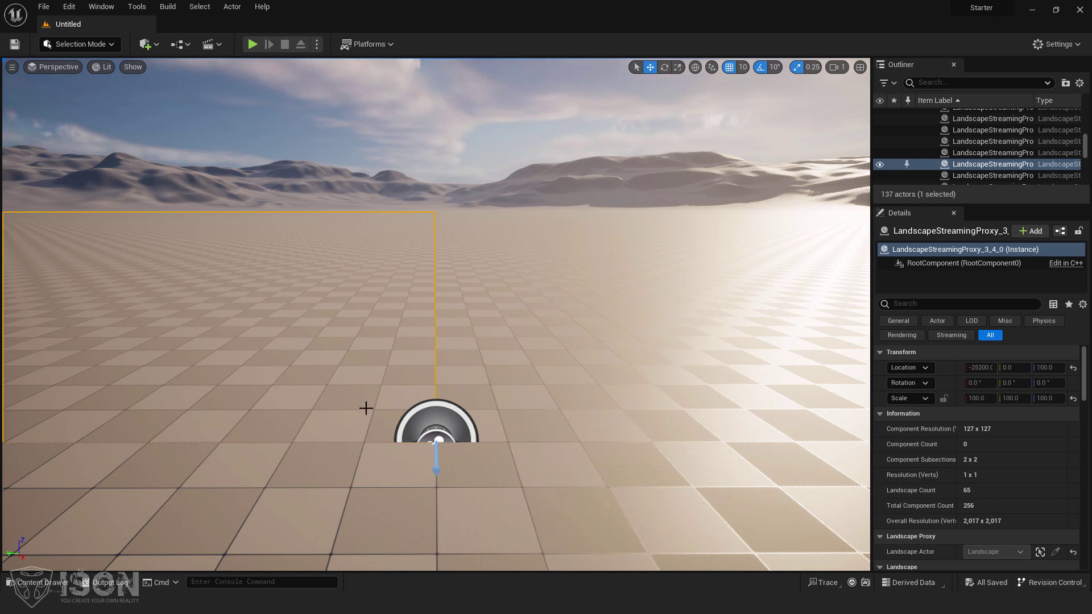
Dock the Content Drawer in the layout, and close the docked Content Browser again
key("ctrl+space")
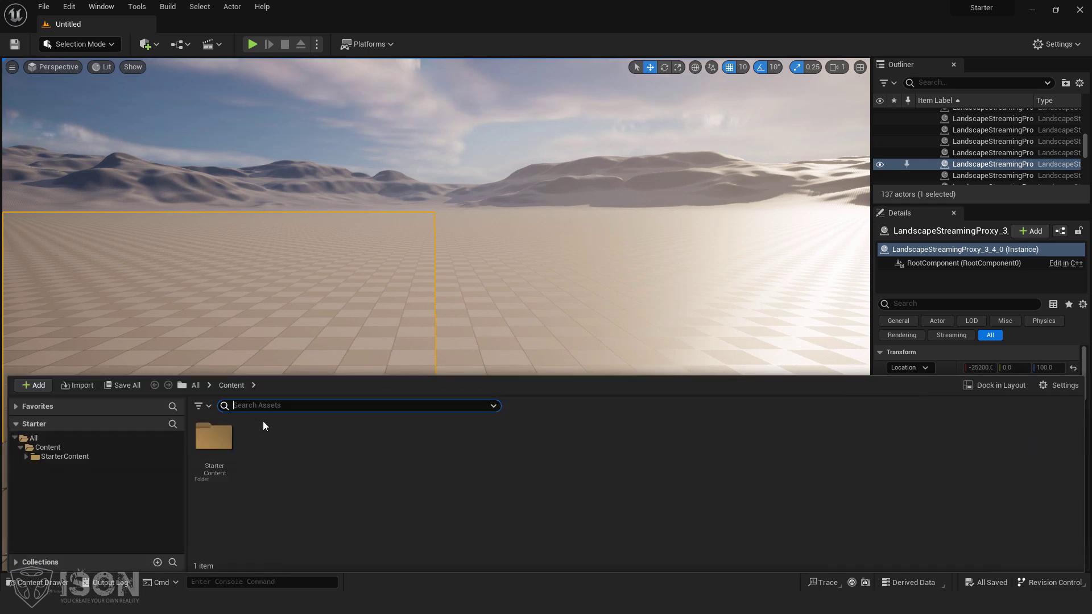
left_click(996, 387)
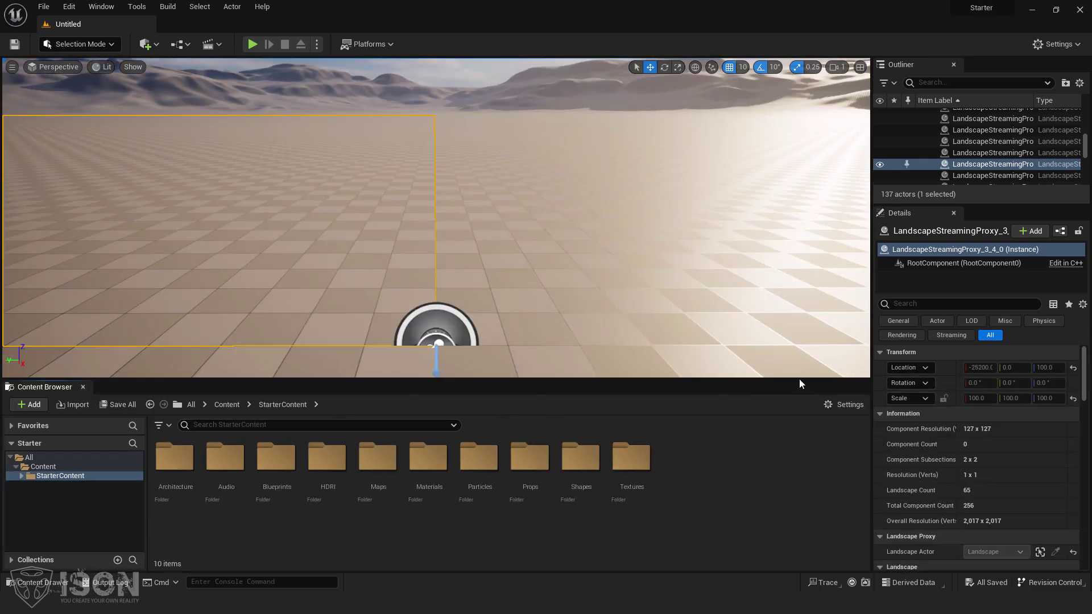
left_click(83, 387)
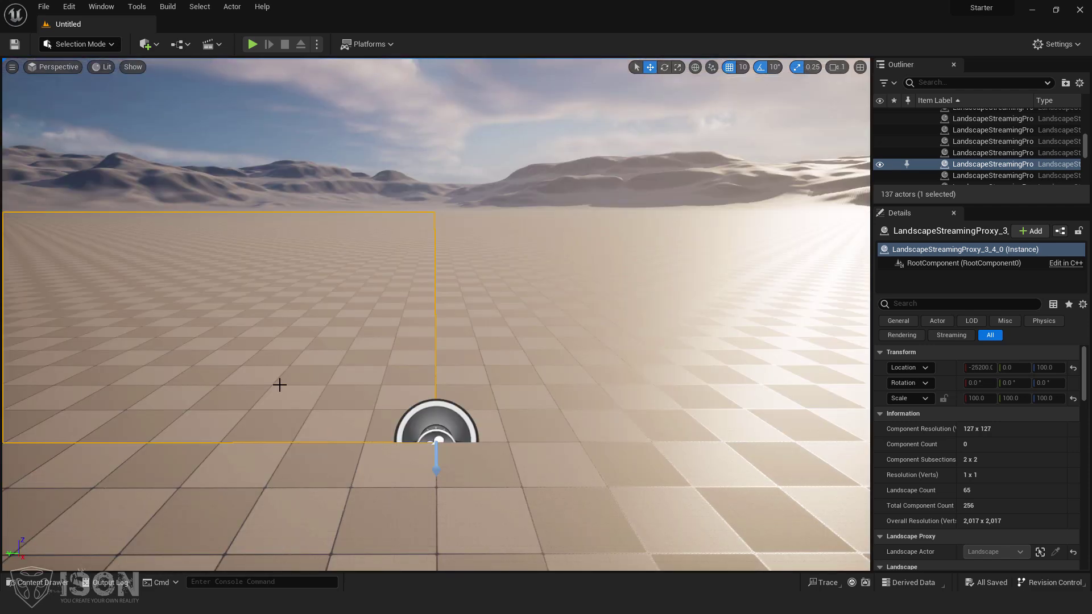
Bring up the Content Drawer and dock it in the layout as a permanent Content Browser
key("ctrl+space")
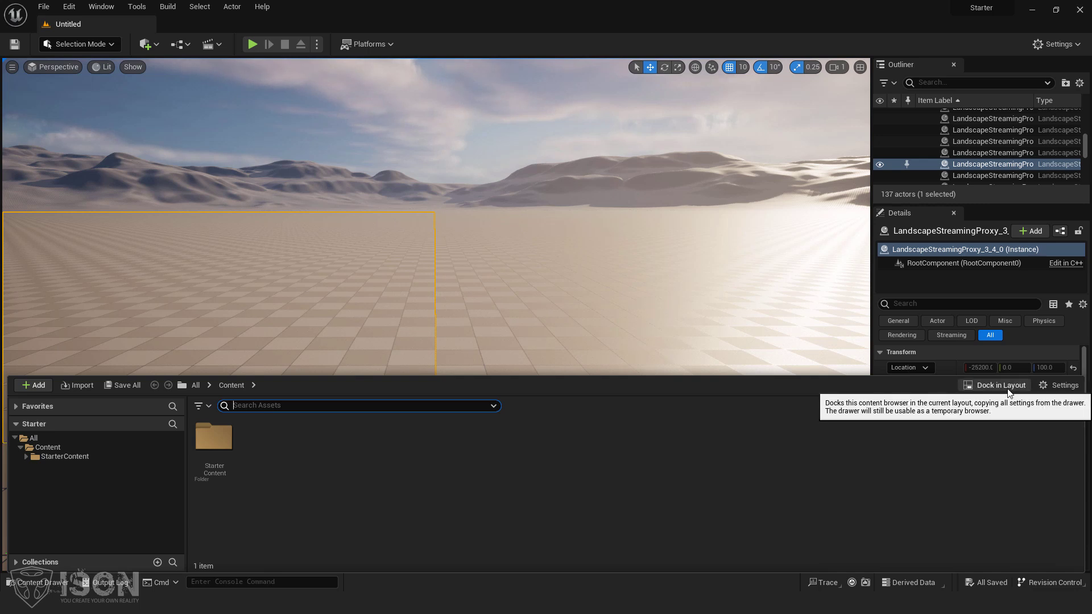
left_click(721, 337)
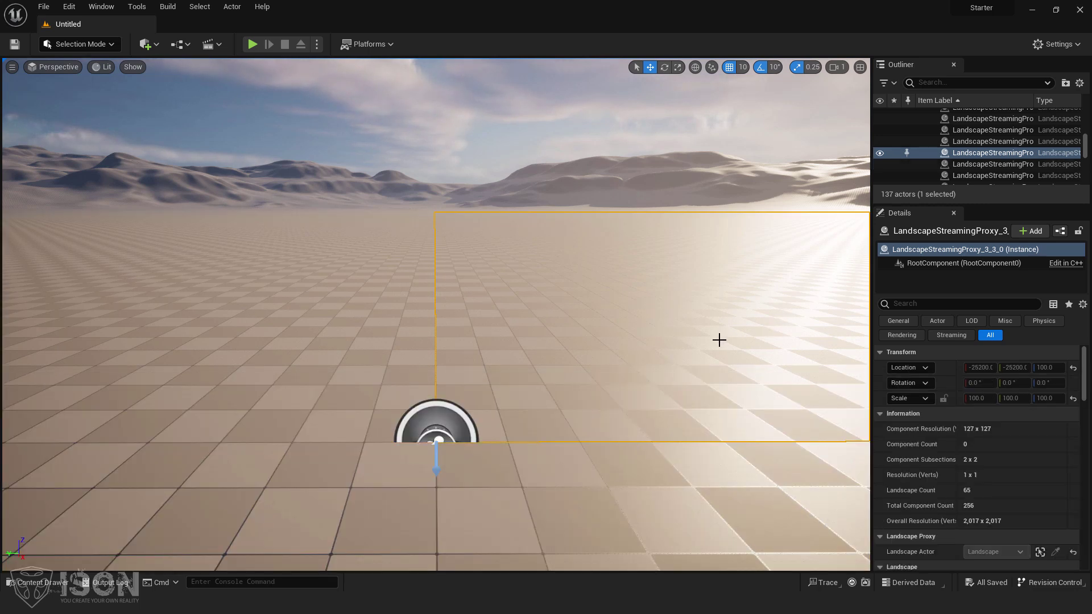
key("ctrl+space")
left_click(985, 385)
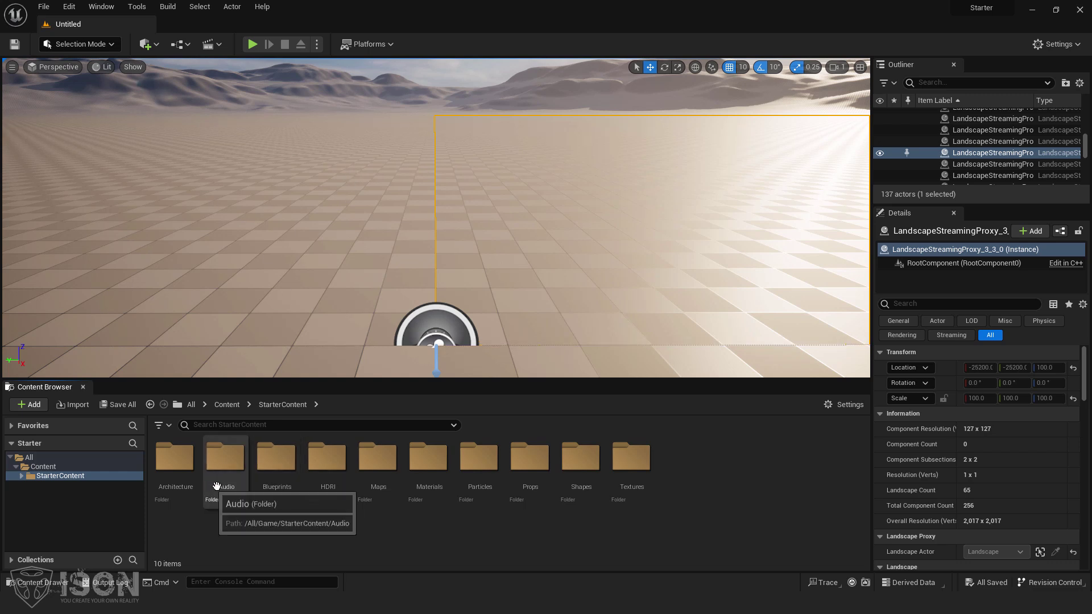
Open the StarterContent Architecture folder, enlarge its asset thumbnails and make the Content Browser taller
scroll(225, 495, "up", 1, "ctrl")
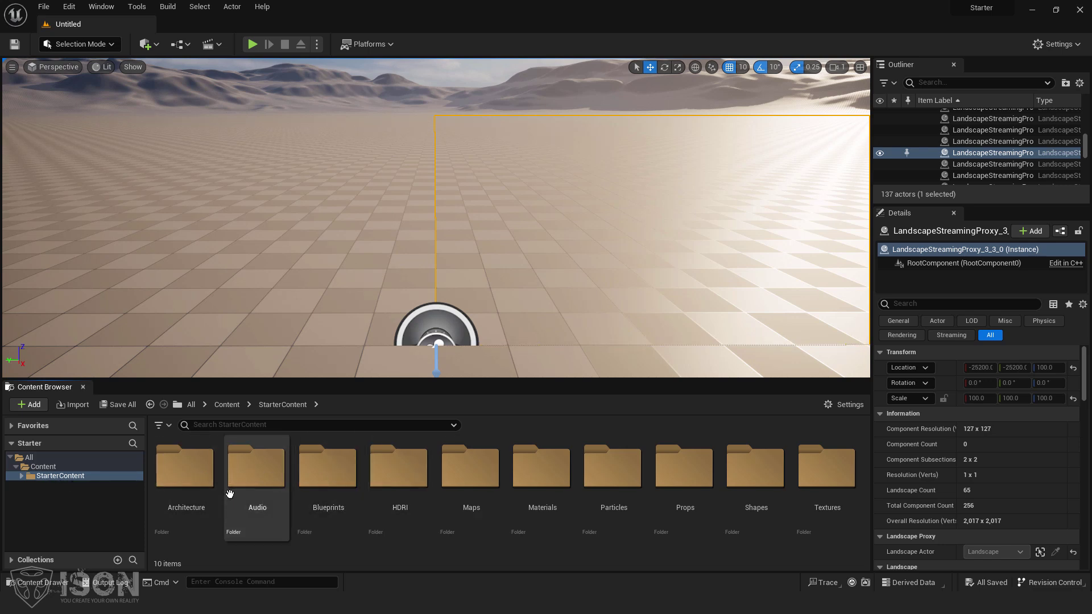
scroll(234, 488, "down", 1, "ctrl")
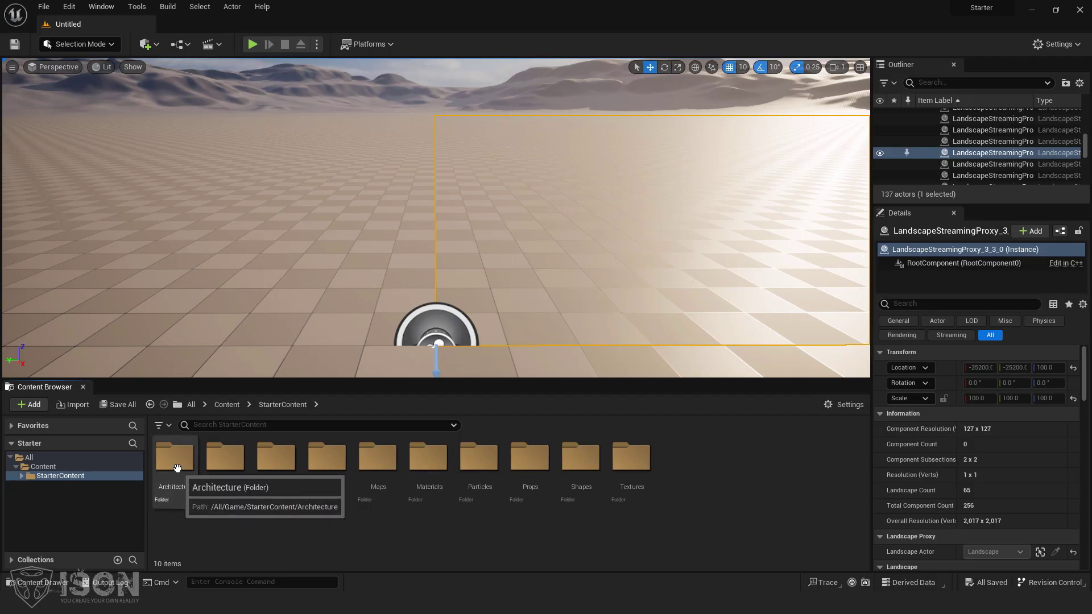
double_click(177, 467)
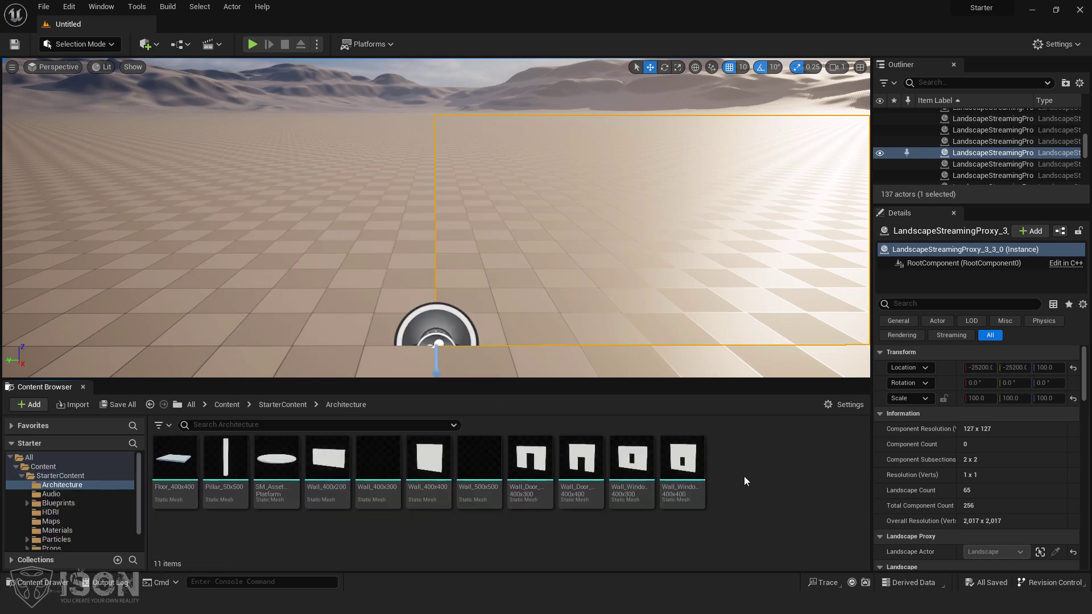
scroll(744, 476, "up", 3, "ctrl")
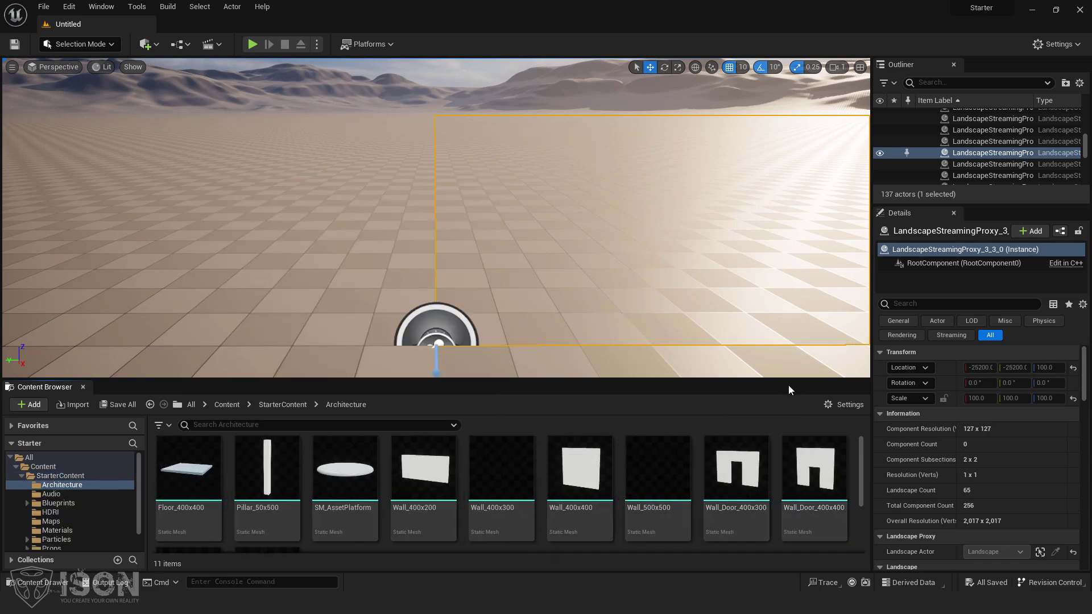
left_click_drag(790, 380, 798, 317)
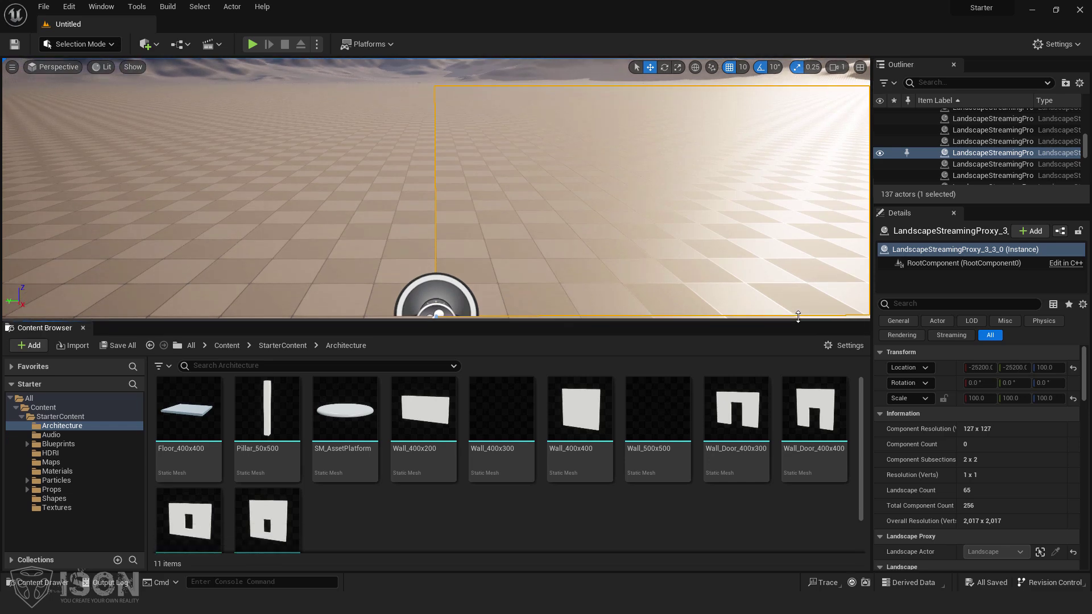
Open the Audio folder and play the Collapse02 and Collapse01 sound waves
left_click(54, 436)
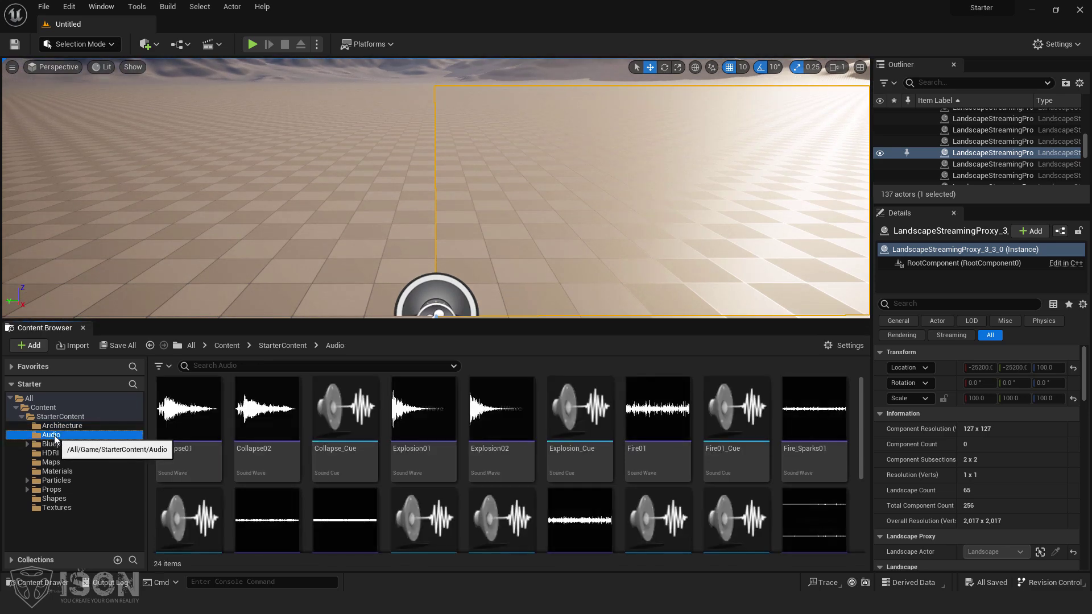
left_click(267, 410)
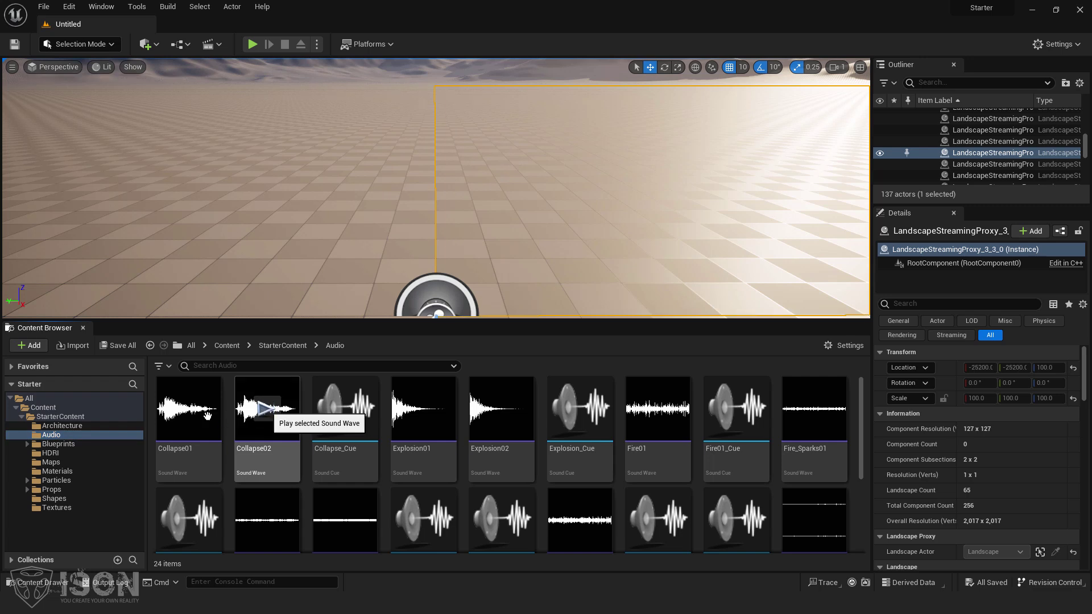
left_click(180, 418)
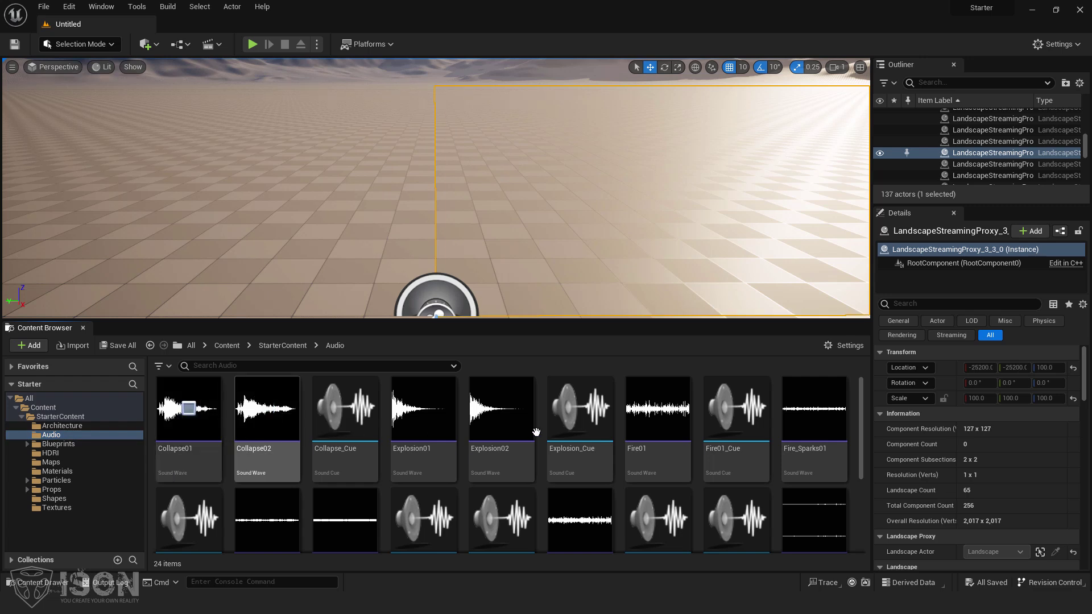
mouse_move(613, 393)
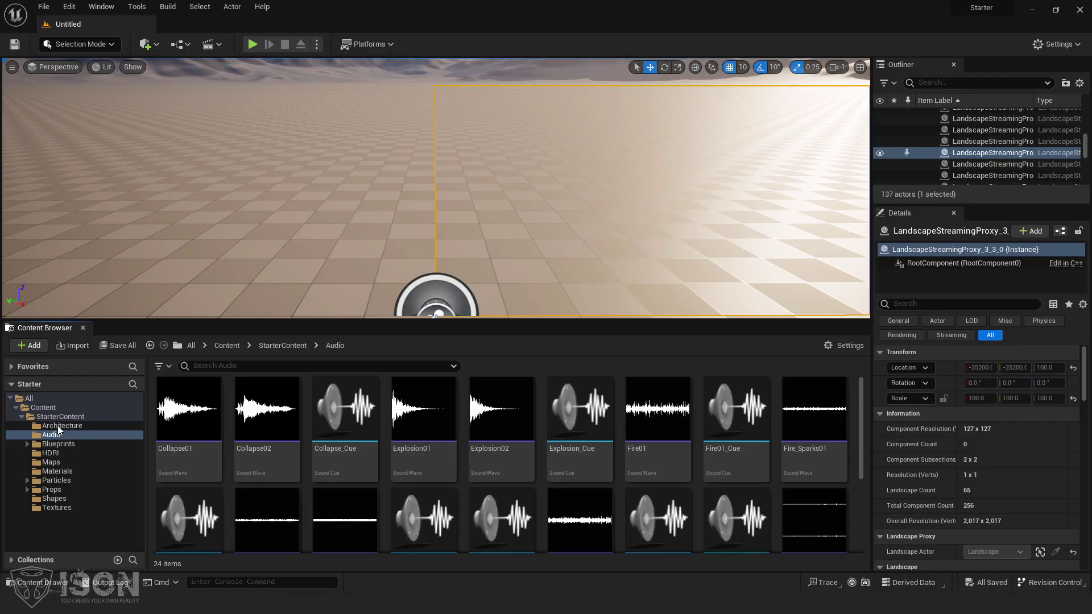
Place the SM_AssetPlatform mesh from the Architecture folder on the level floor, look at it and delete it
left_click(56, 425)
left_click_drag(508, 248, 493, 255)
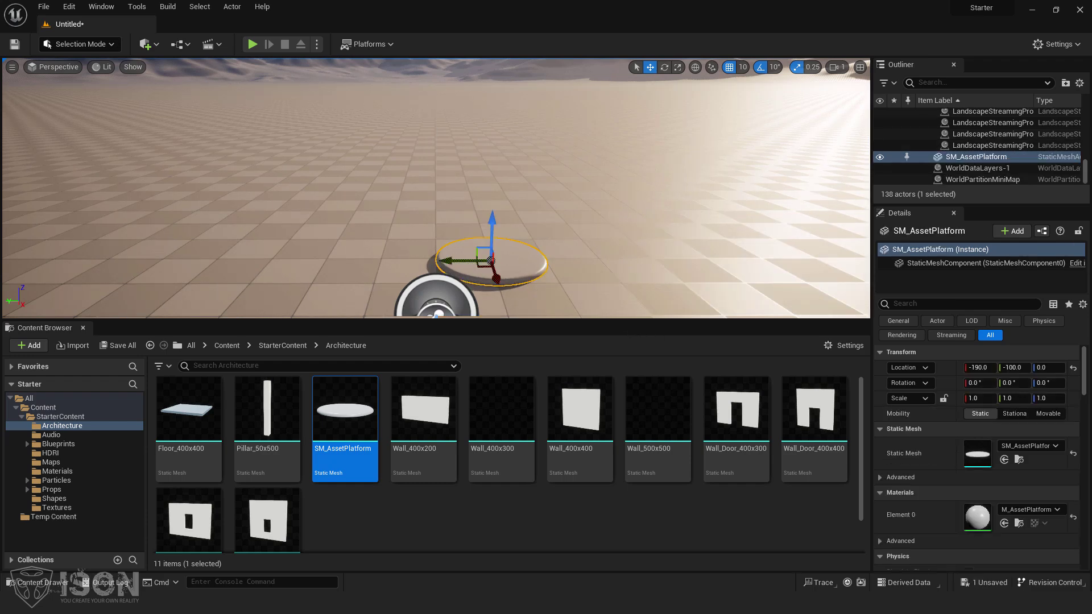
right_click_drag(565, 259, 577, 218)
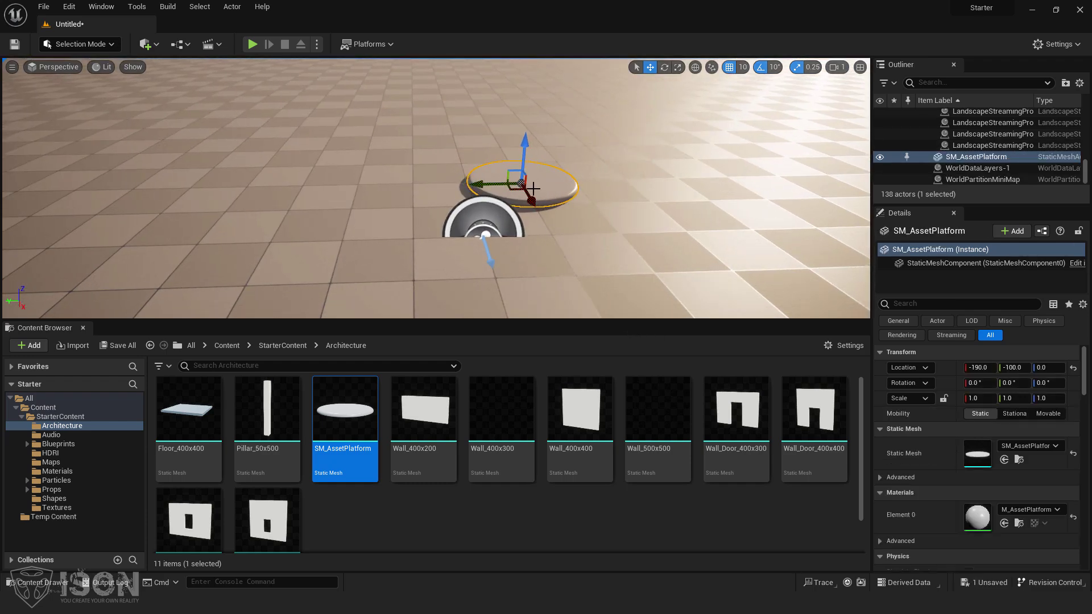
left_click(554, 219)
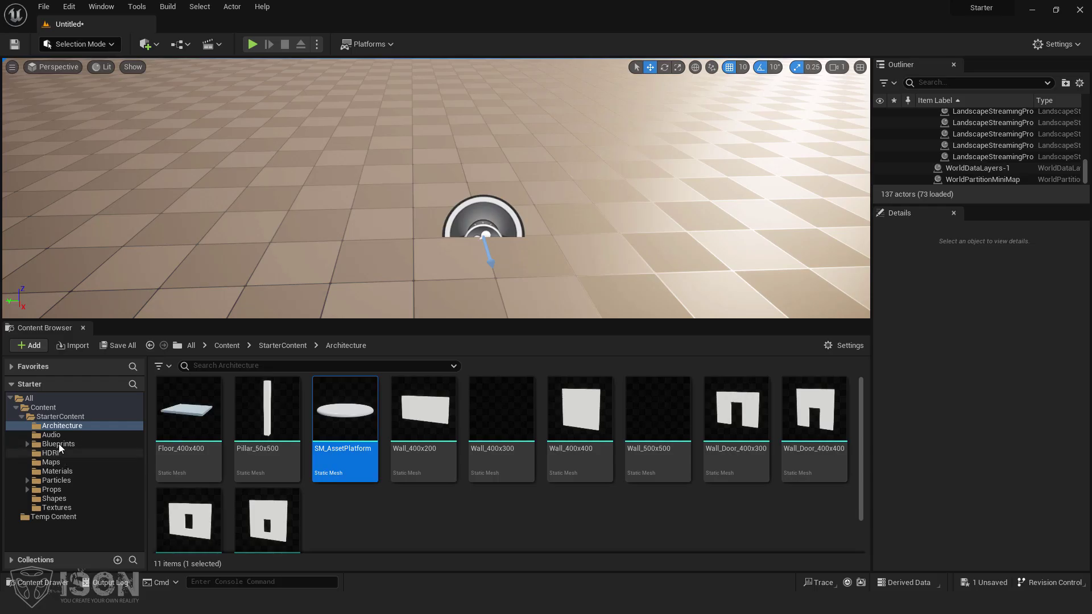
Place the Blueprint_CeilingLight from the StarterContent Blueprints folder in the level and frame it in the view
left_click(59, 444)
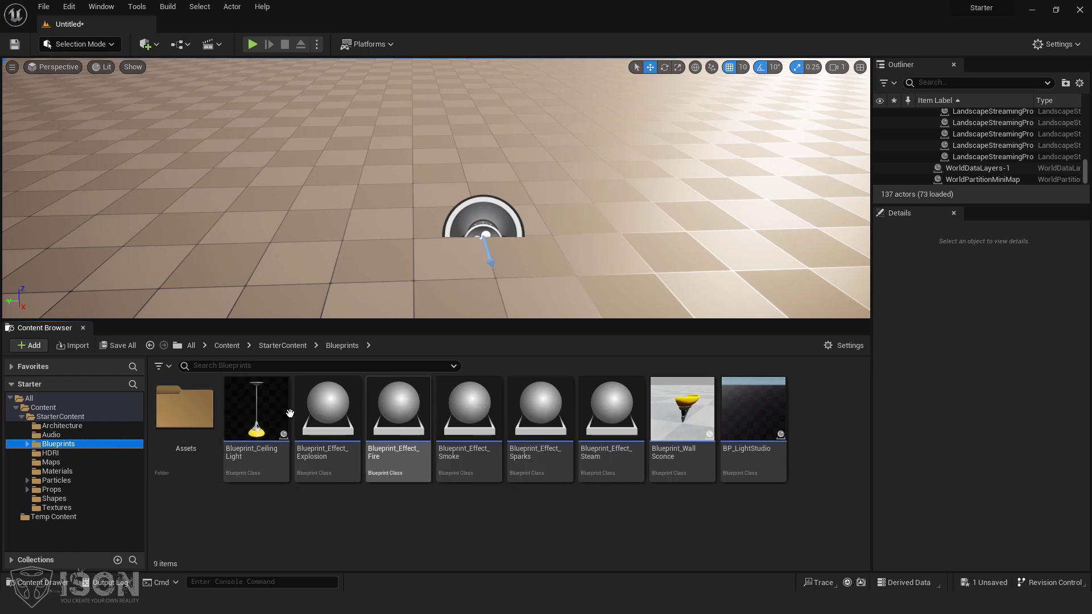
left_click_drag(256, 409, 354, 95)
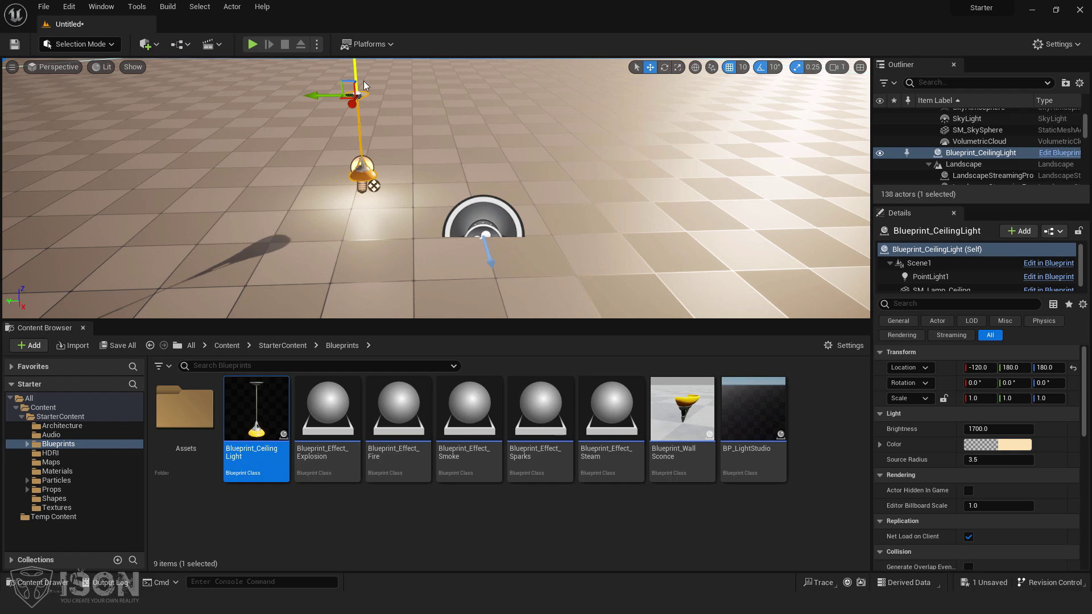
key("f")
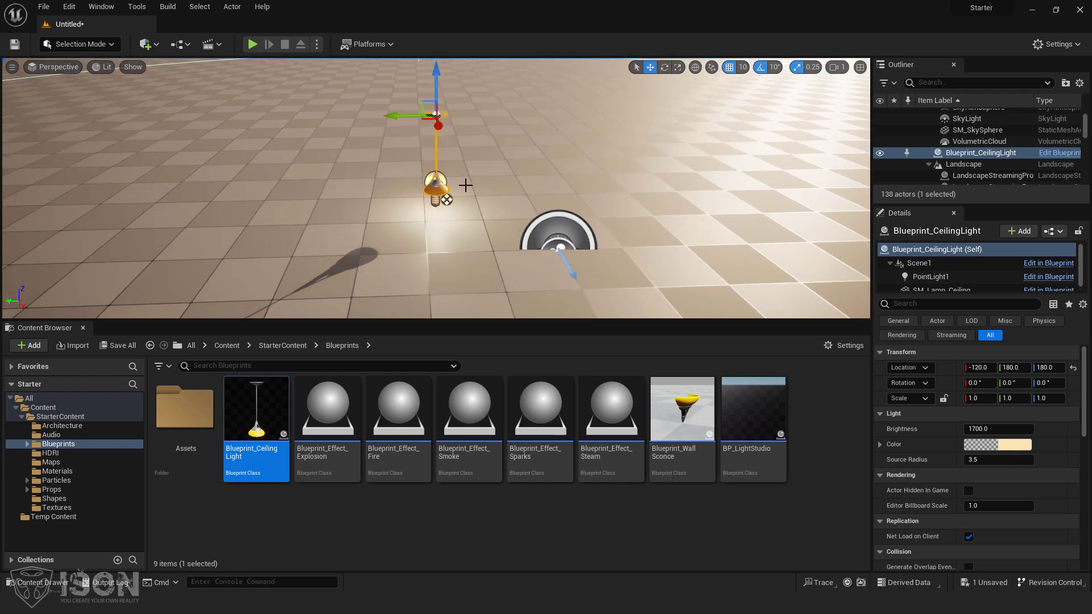
right_click_drag(466, 187, 476, 180)
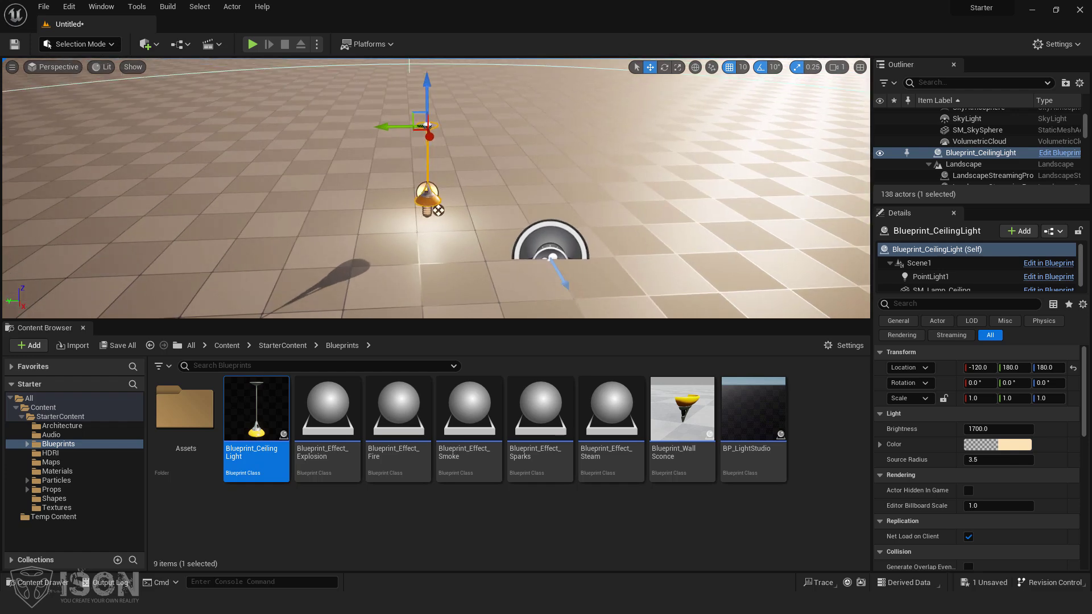
Open the placed ceiling light's blueprint, look over its Construction Script graph and close the blueprint editor
left_click(1056, 153)
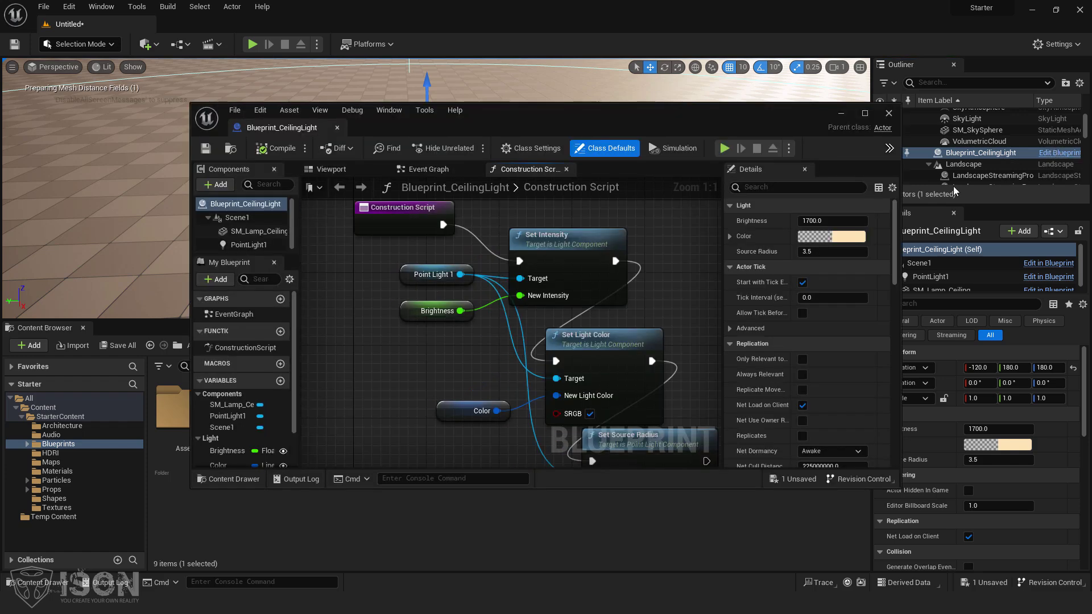
right_click_drag(640, 287, 603, 295)
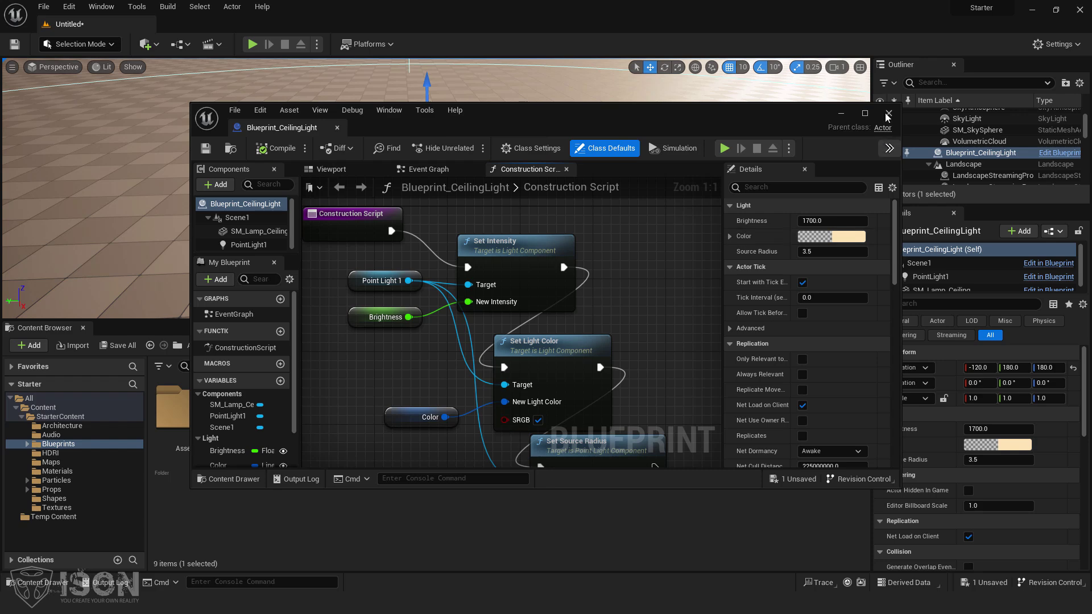
left_click(841, 113)
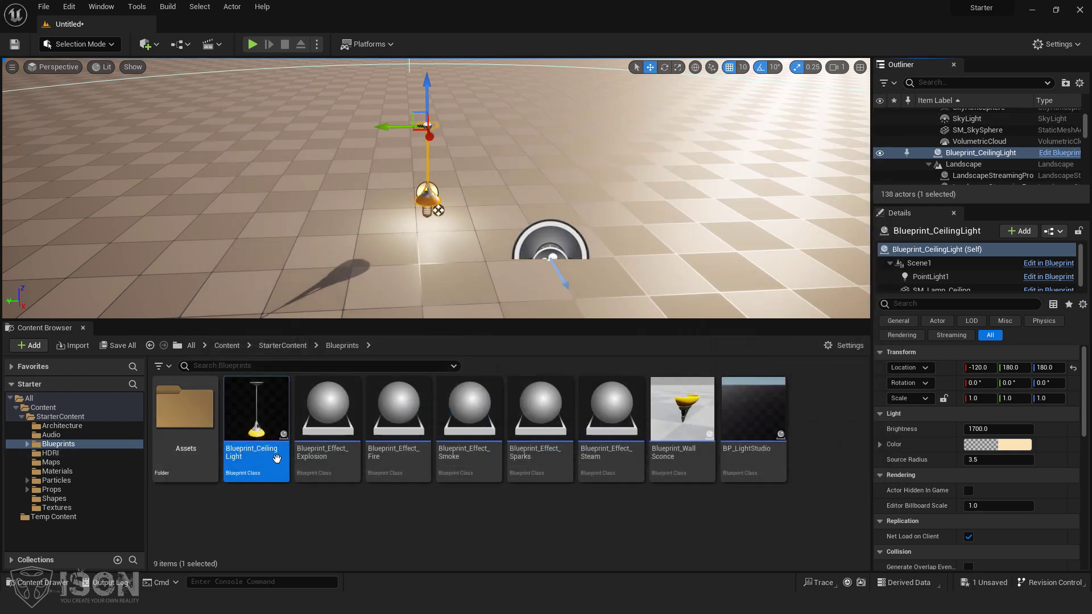
Place the Blueprint_WallSconce in the level beside the ceiling light and delete it again
left_click(339, 413)
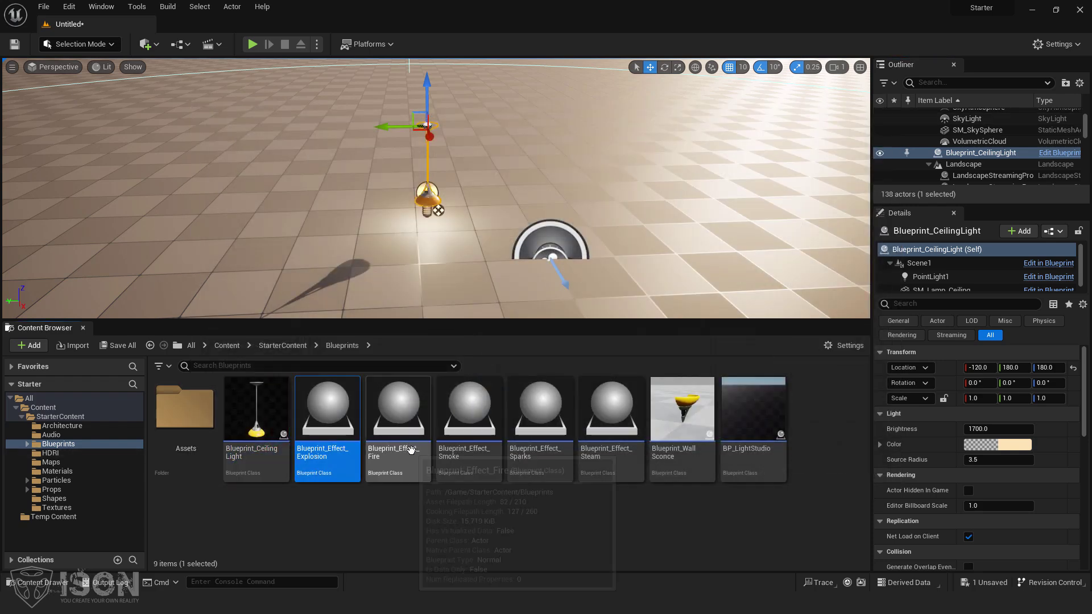
left_click_drag(680, 430, 641, 159)
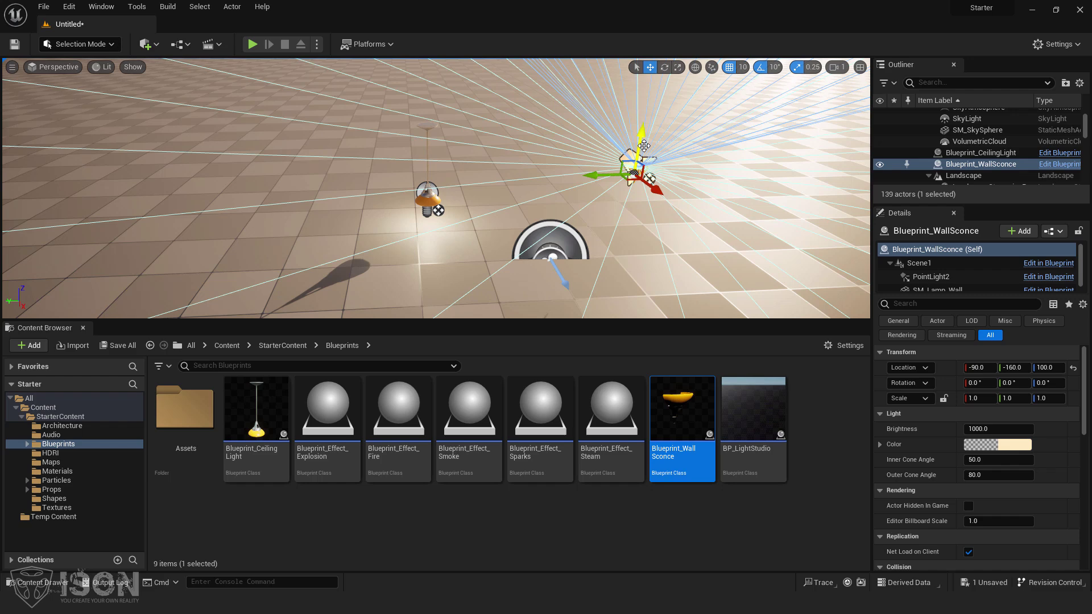
key("Delete")
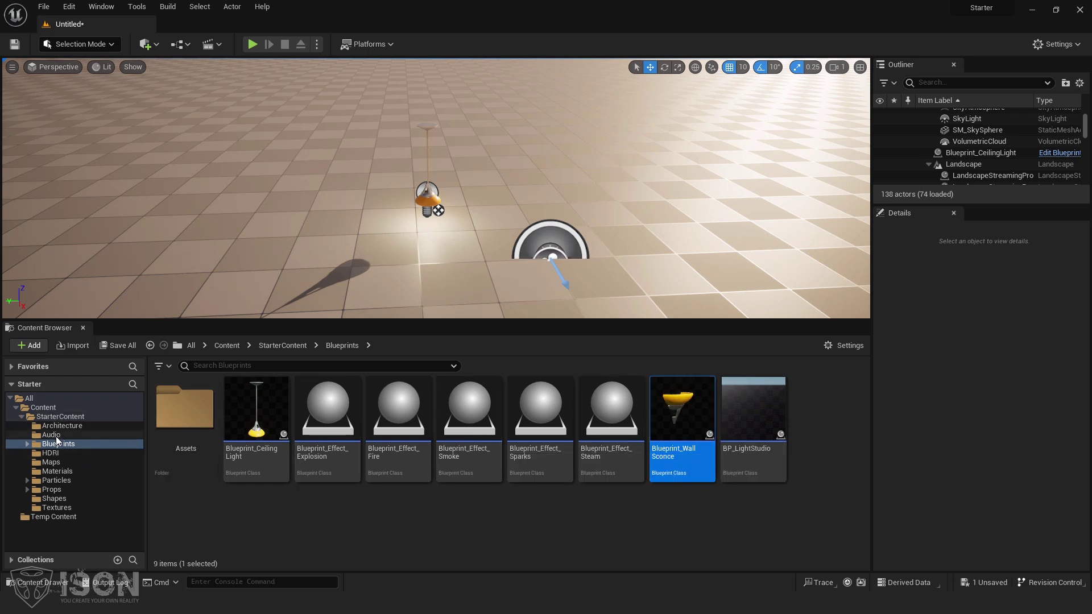
key("alt+Tab")
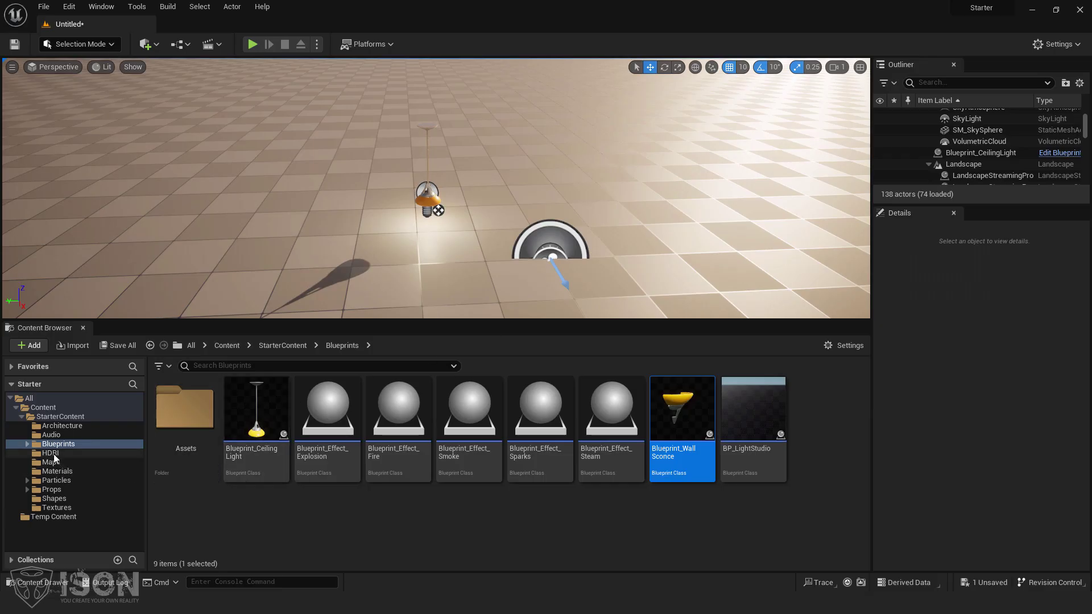
Open the HDRI folder, view the HDRI_Epic_Courtyard_Daylight texture in its editor and close it
left_click(54, 453)
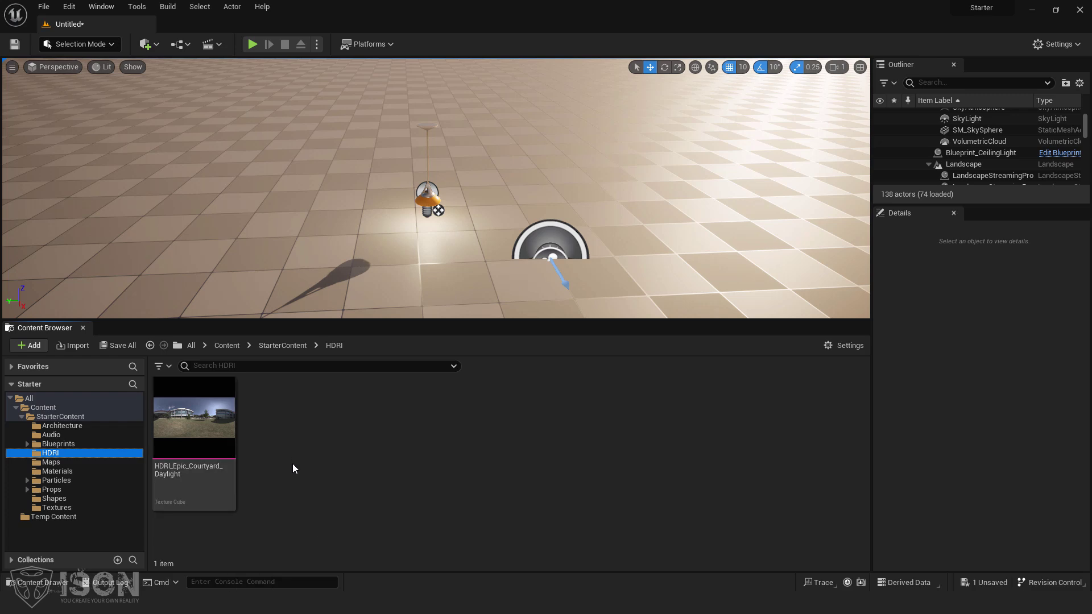
double_click(194, 423)
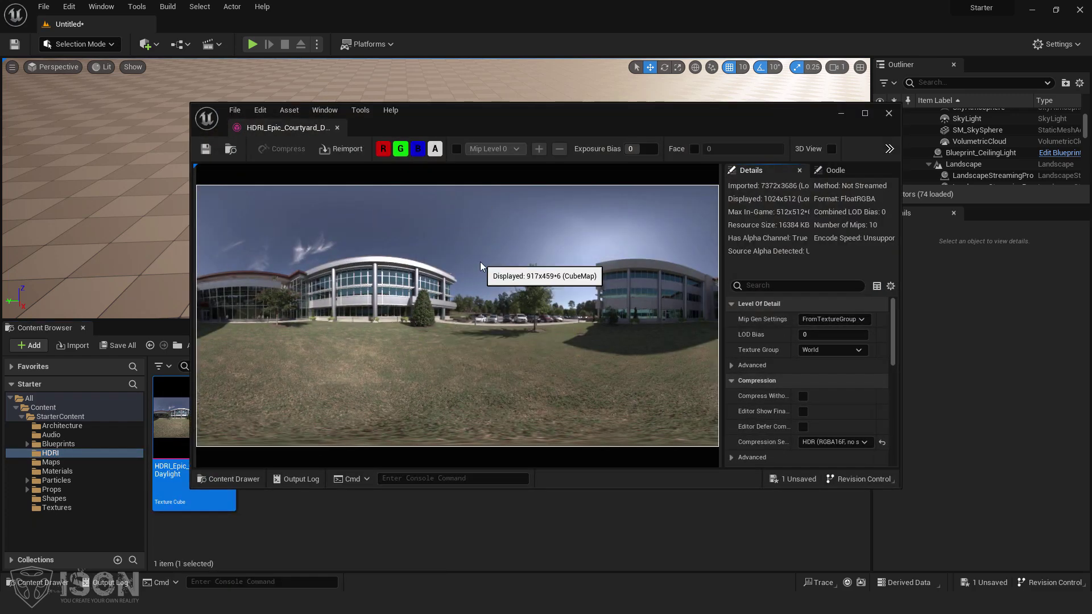
left_click(889, 113)
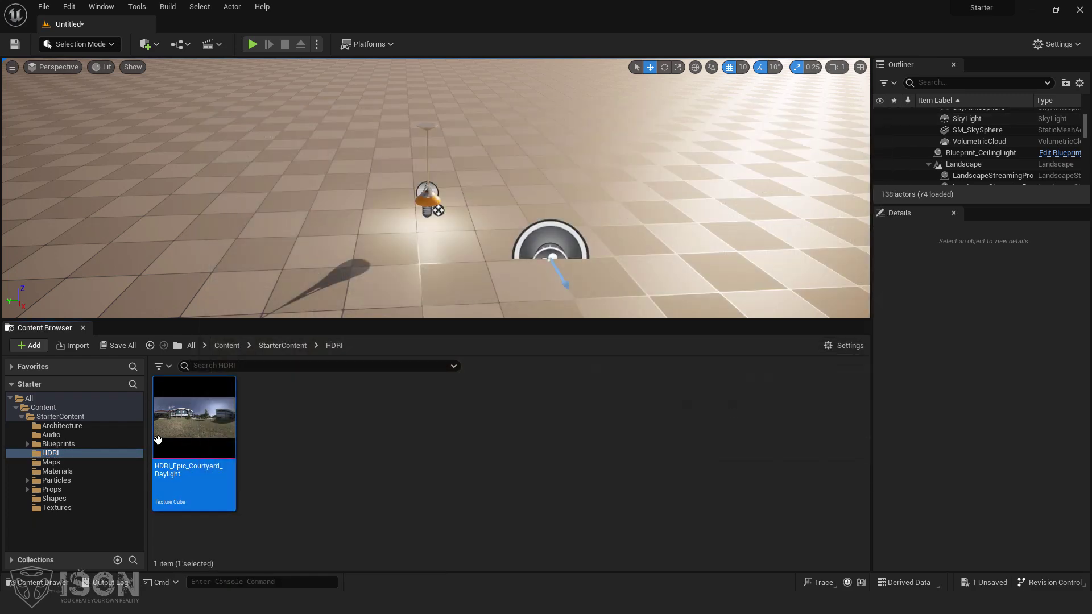
Open the StarterContent Maps folder to show its level assets
left_click(57, 463)
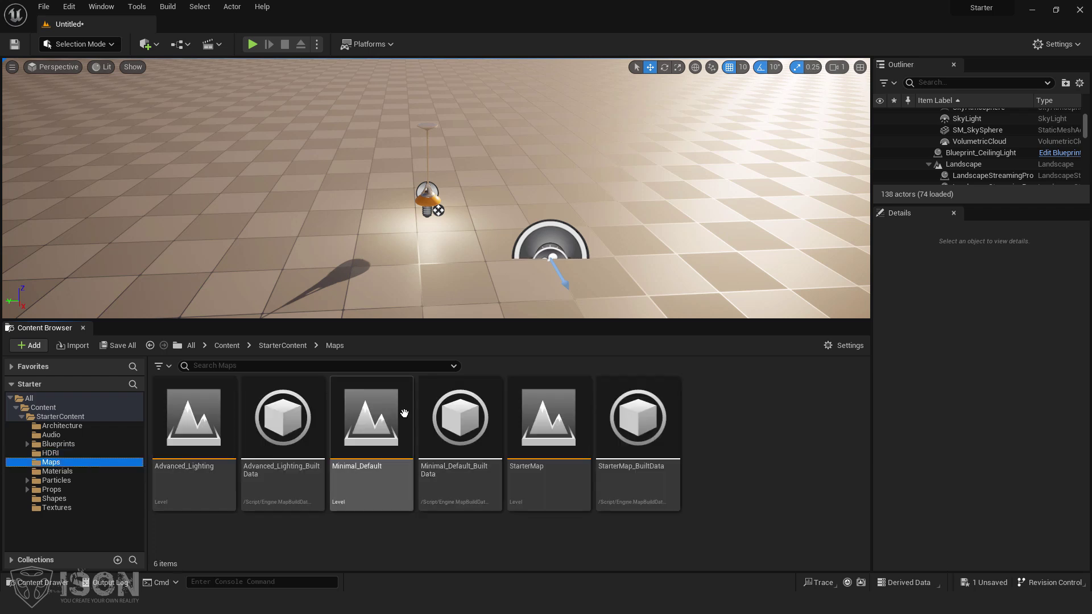
left_click(371, 421)
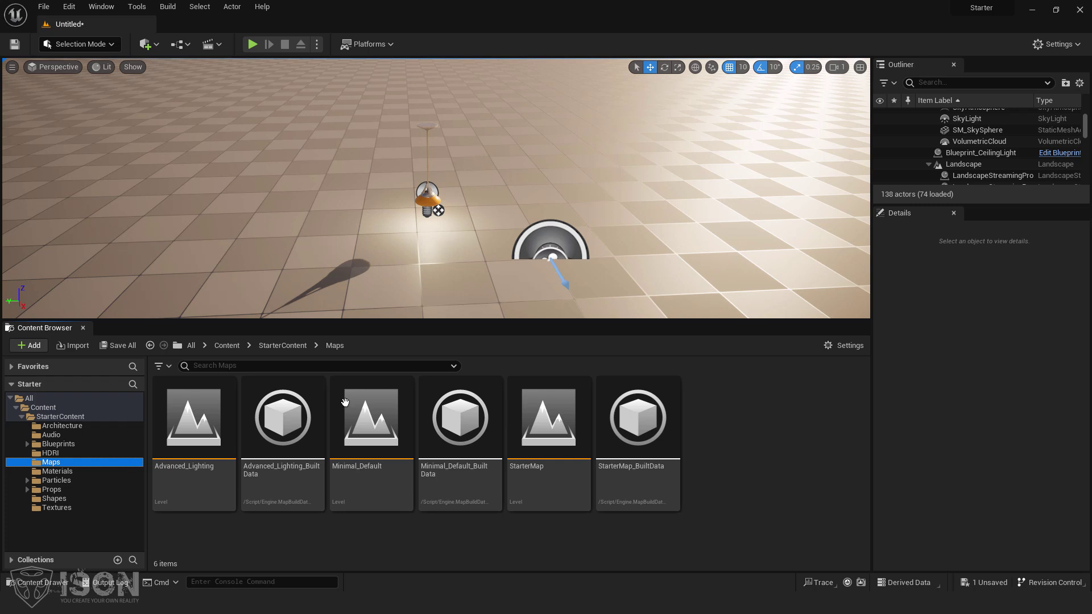
double_click(549, 421)
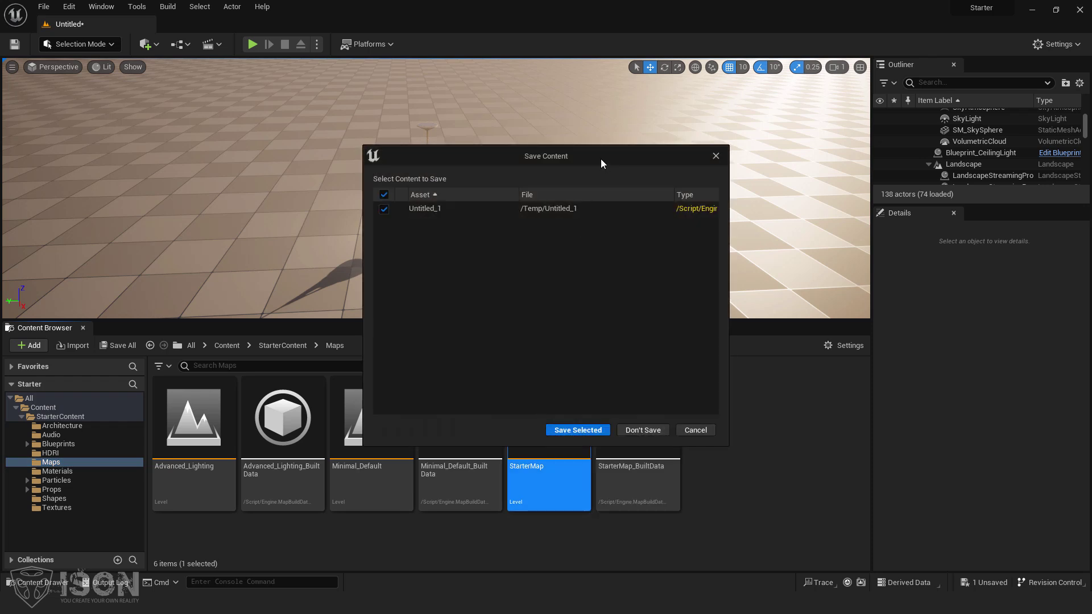
left_click_drag(600, 159, 595, 131)
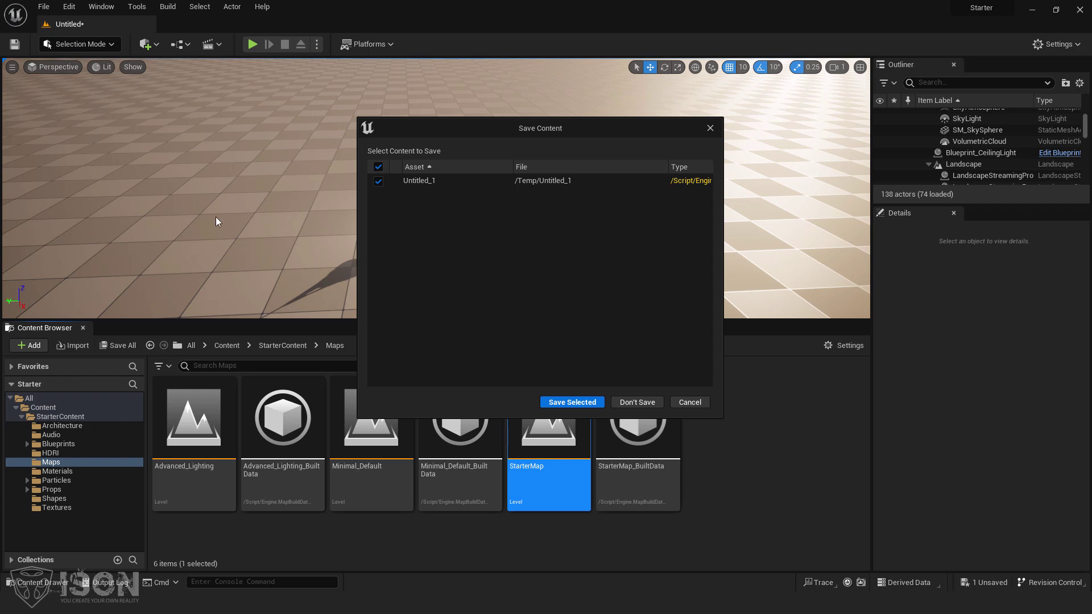
left_click_drag(480, 143, 429, 347)
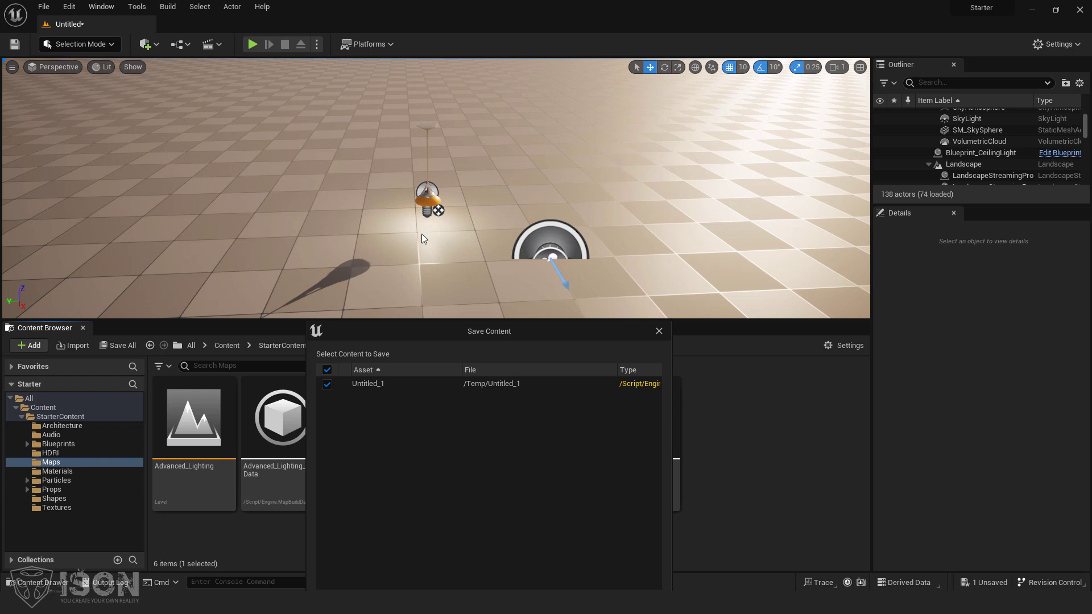
left_click_drag(461, 339, 685, 116)
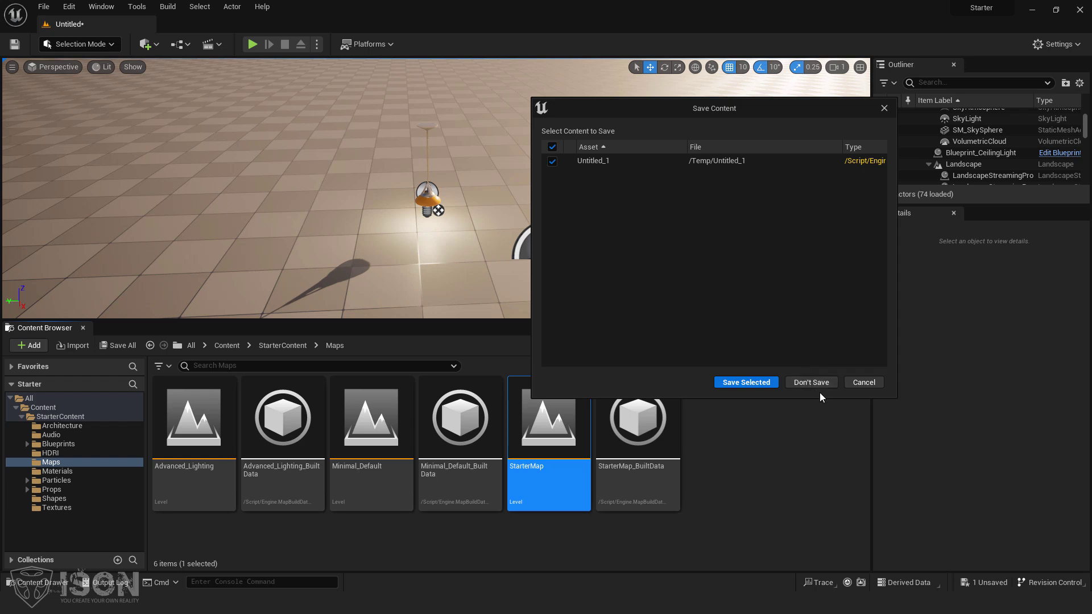
left_click(855, 386)
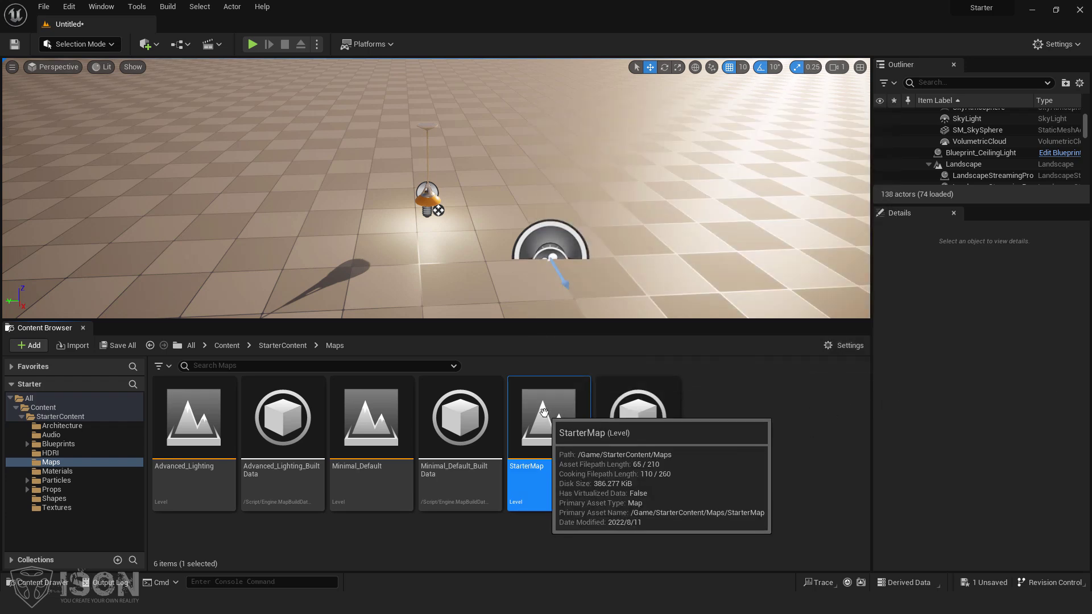
Open the StarterMap level, saving the current level as Tmp in StarterContent/Maps, and dismiss the Message Log
double_click(545, 411)
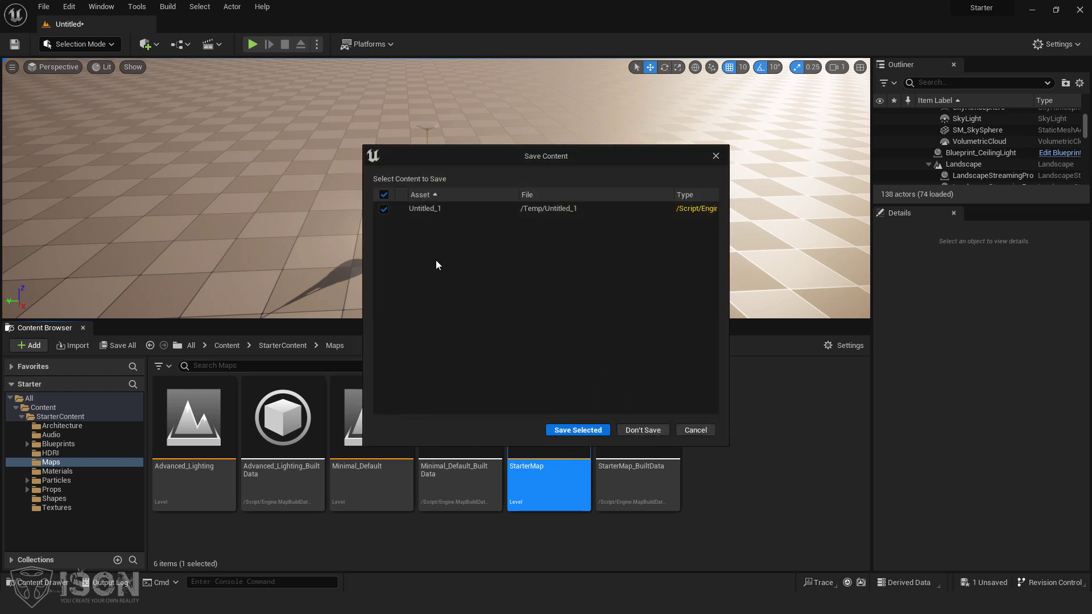
left_click(585, 432)
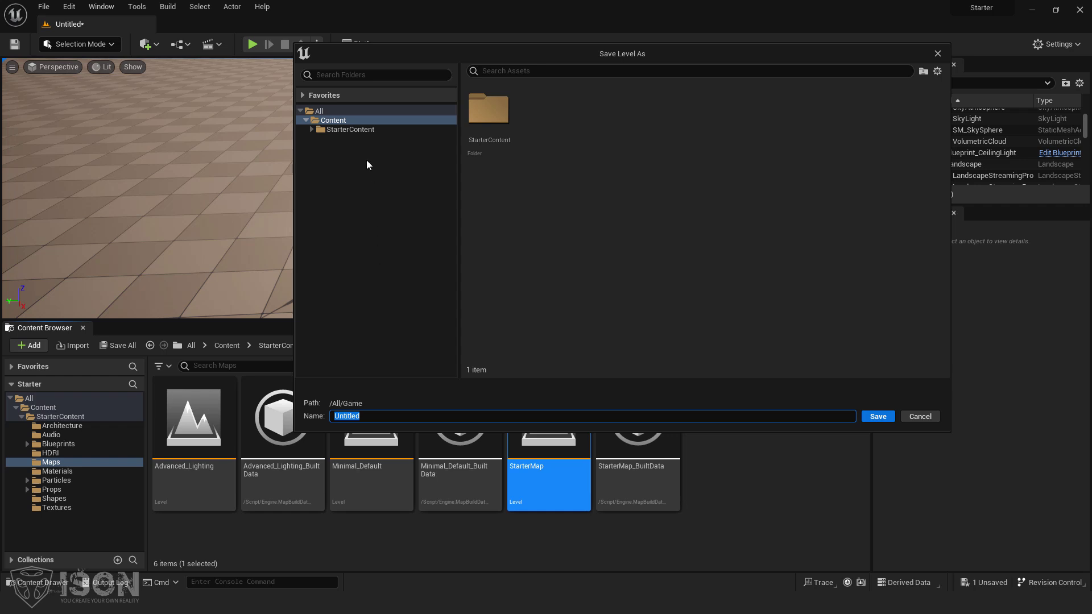
left_click(352, 129)
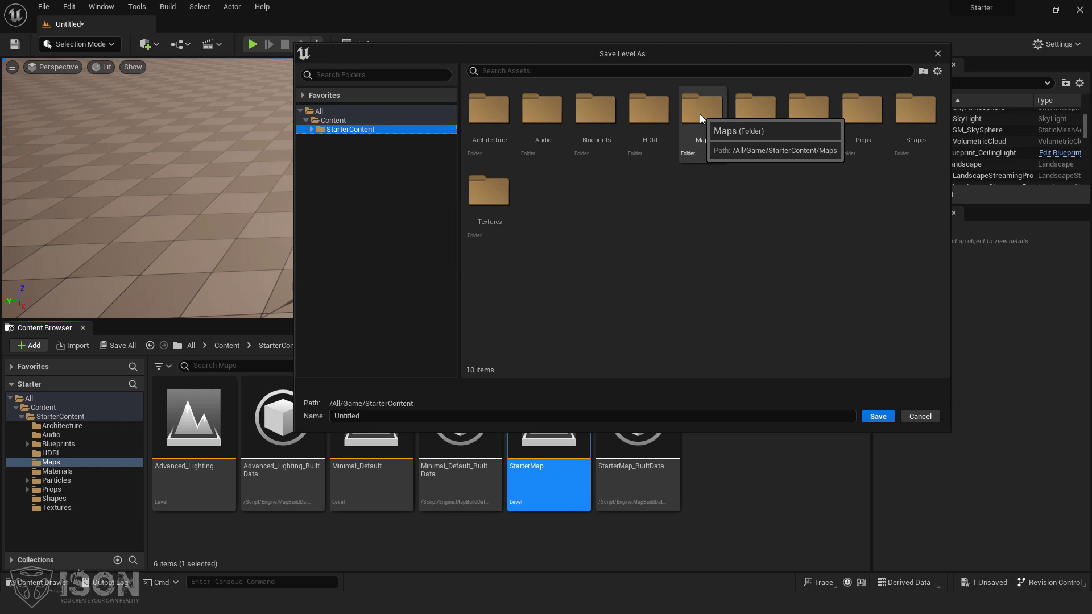
key("alt+Tab")
key("alt+Tab")
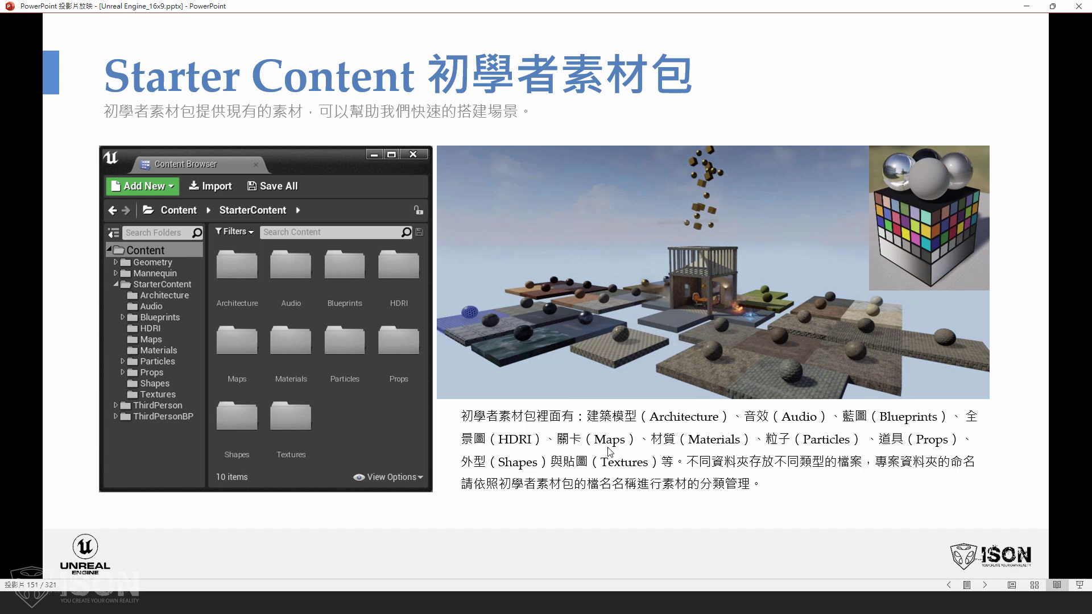
key("alt+Tab")
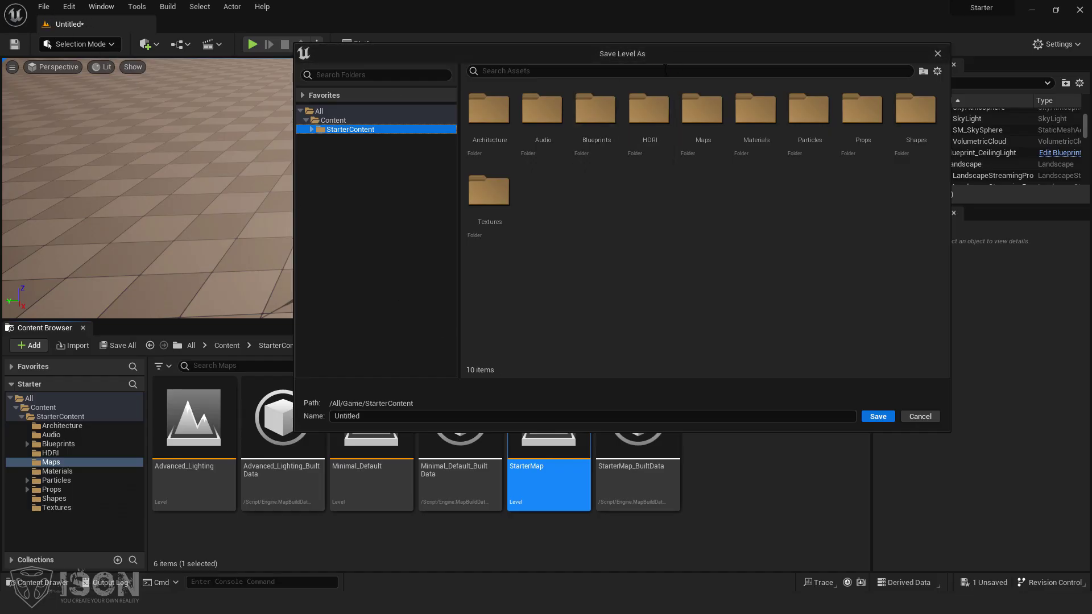
left_click_drag(660, 55, 627, 58)
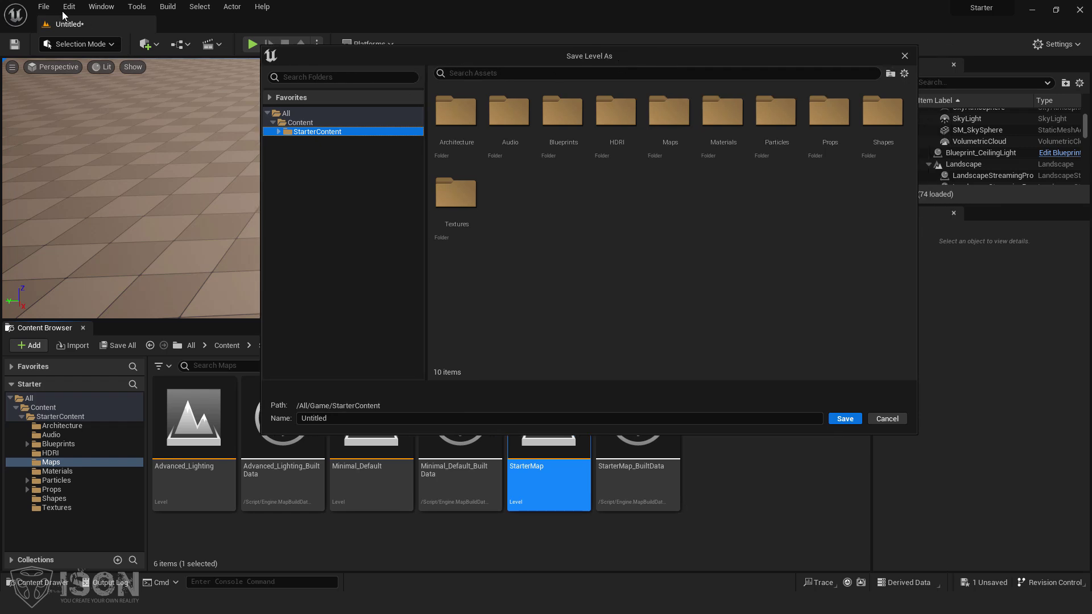
double_click(669, 121)
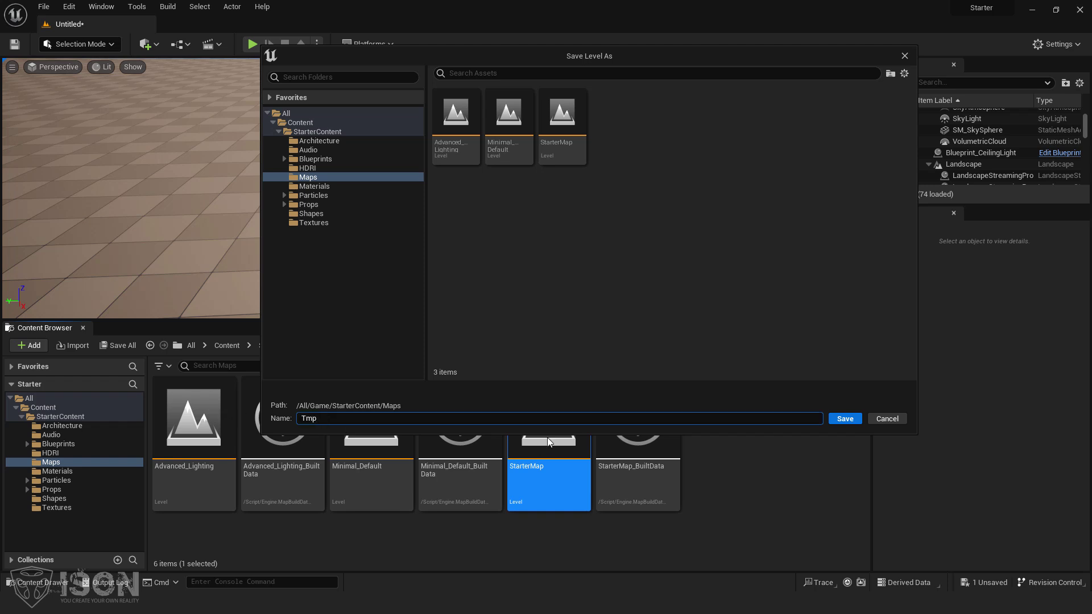
left_click(851, 420)
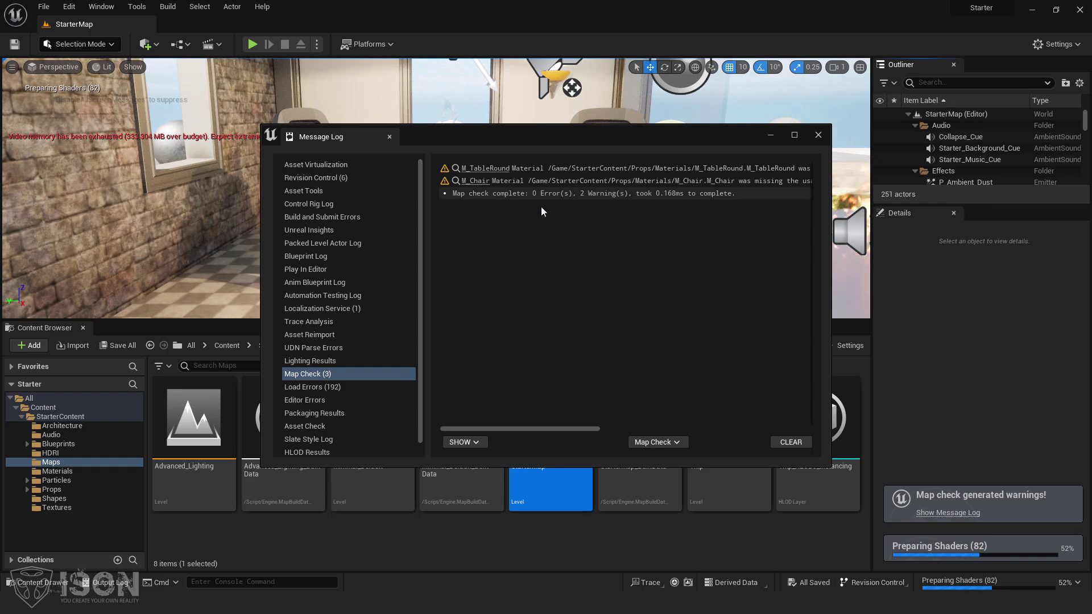
left_click(818, 135)
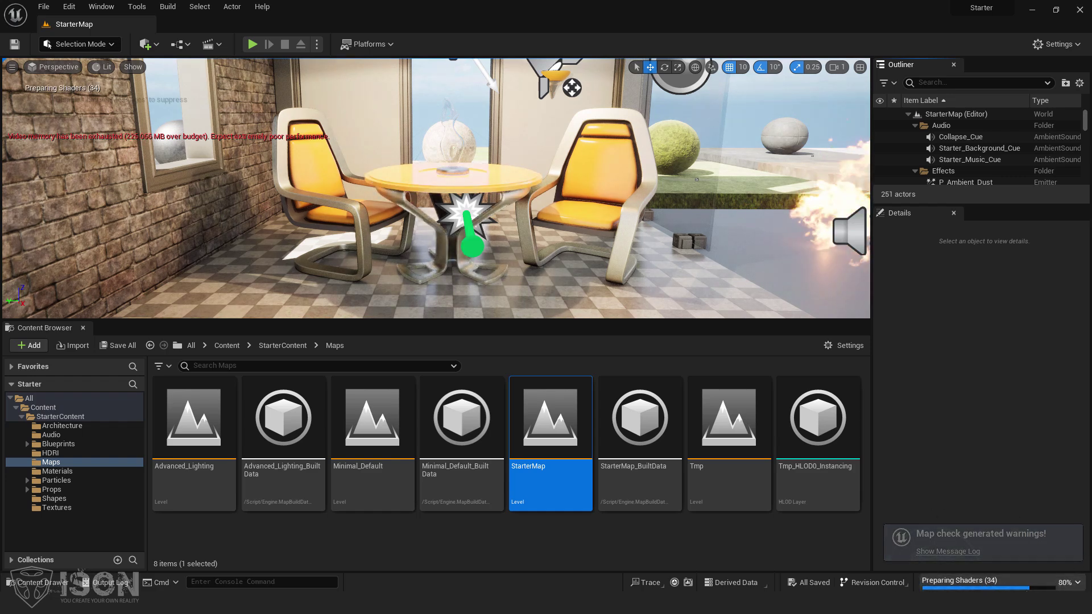
Look around the StarterMap level from outside the building, taking in the material display platforms and spheres
right_click_drag(669, 217, 663, 216)
scroll(556, 202, "down", 10)
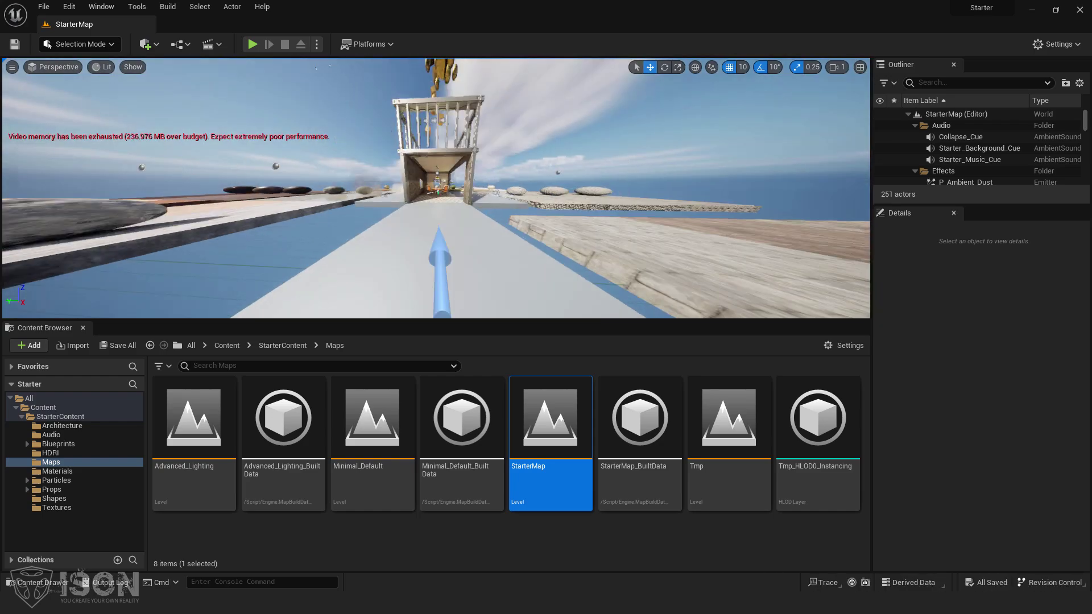
right_click_drag(596, 208, 586, 236)
left_click(401, 120)
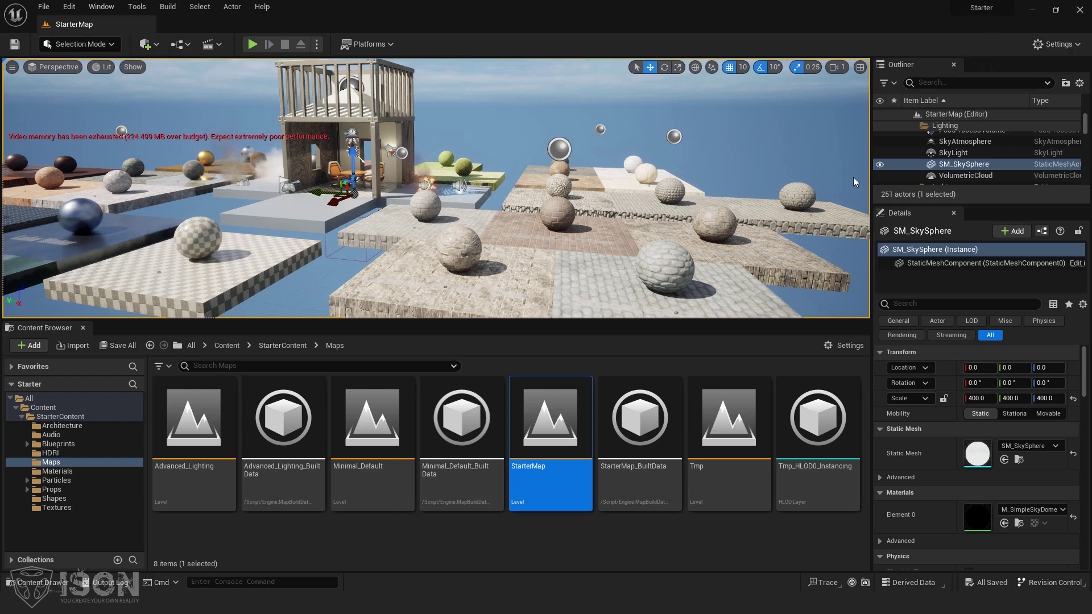
Examine the saved Tmp level and the Tmp_HLOD0_Instancing asset in the Maps folder
left_click(725, 448)
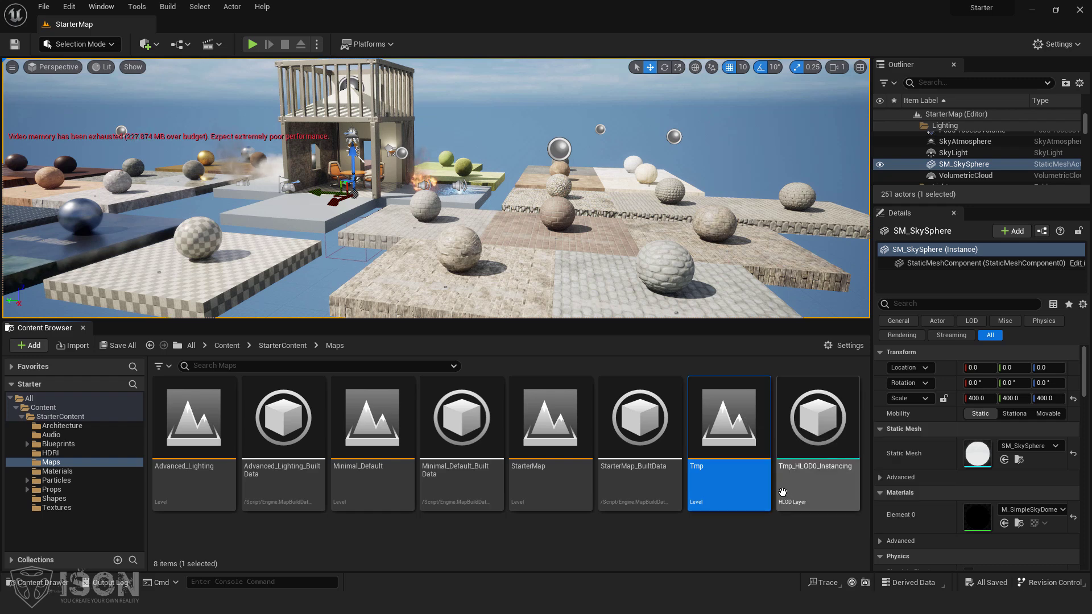
left_click(814, 463)
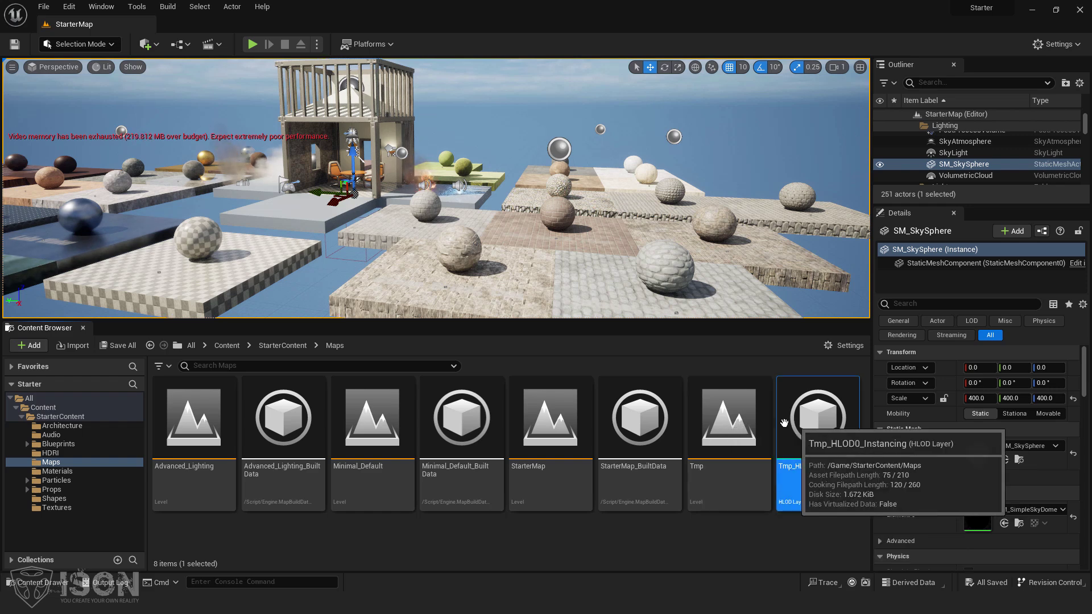
left_click(721, 421)
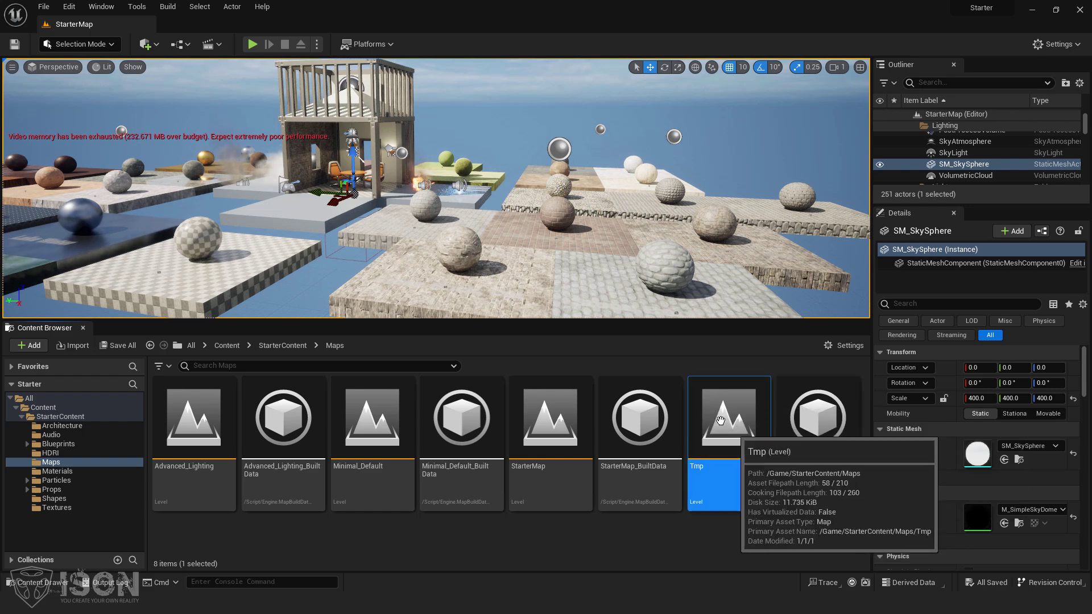
Open the saved Tmp level from the Maps folder to view it, and switch back to the StarterMap level
left_click(808, 419)
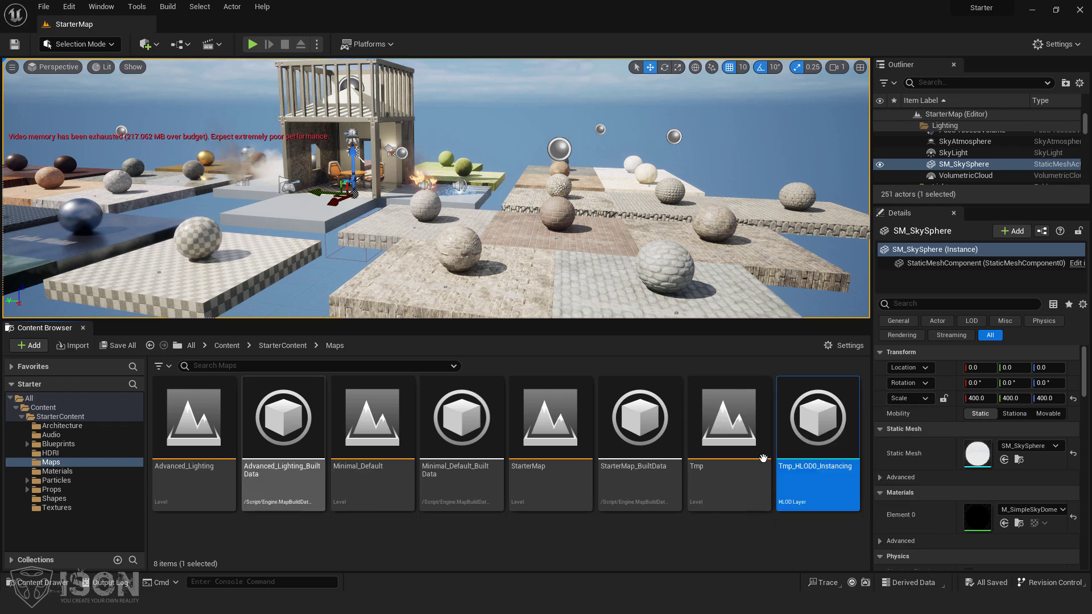
left_click(739, 436)
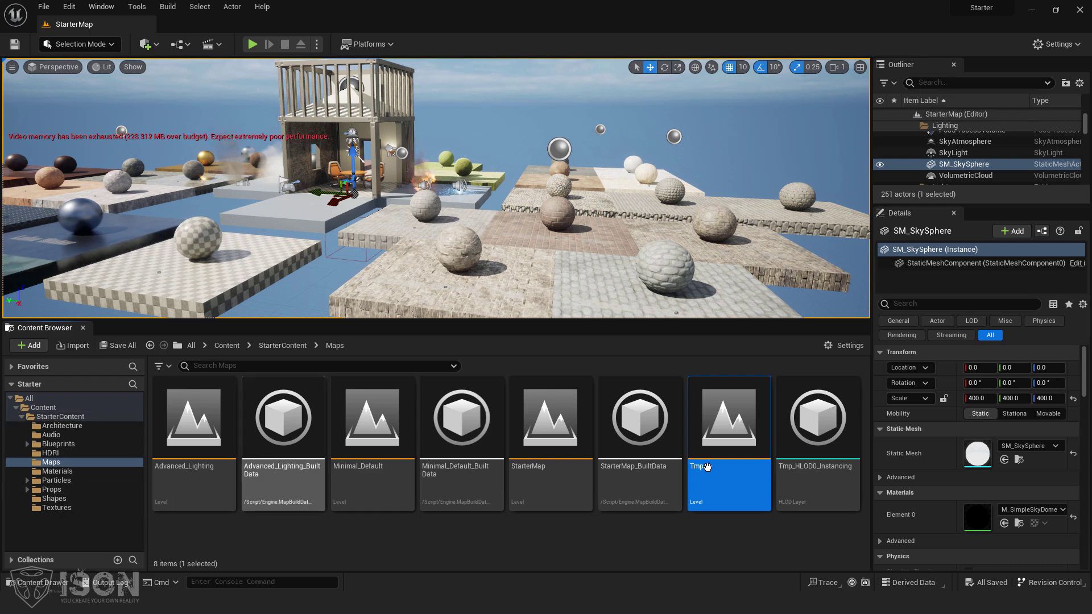
double_click(738, 427)
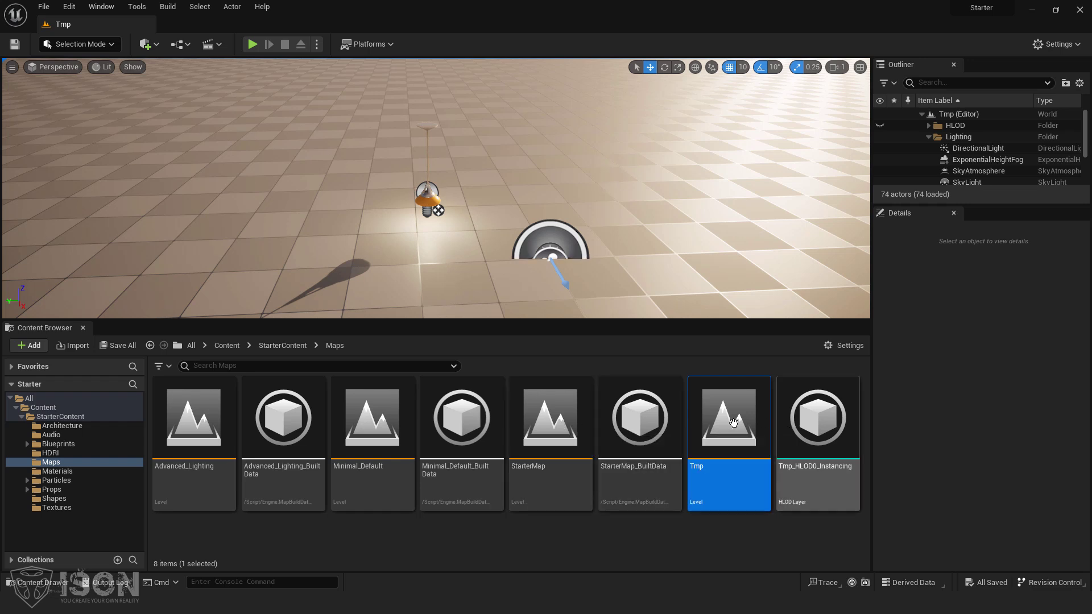
left_click(538, 434)
double_click(538, 434)
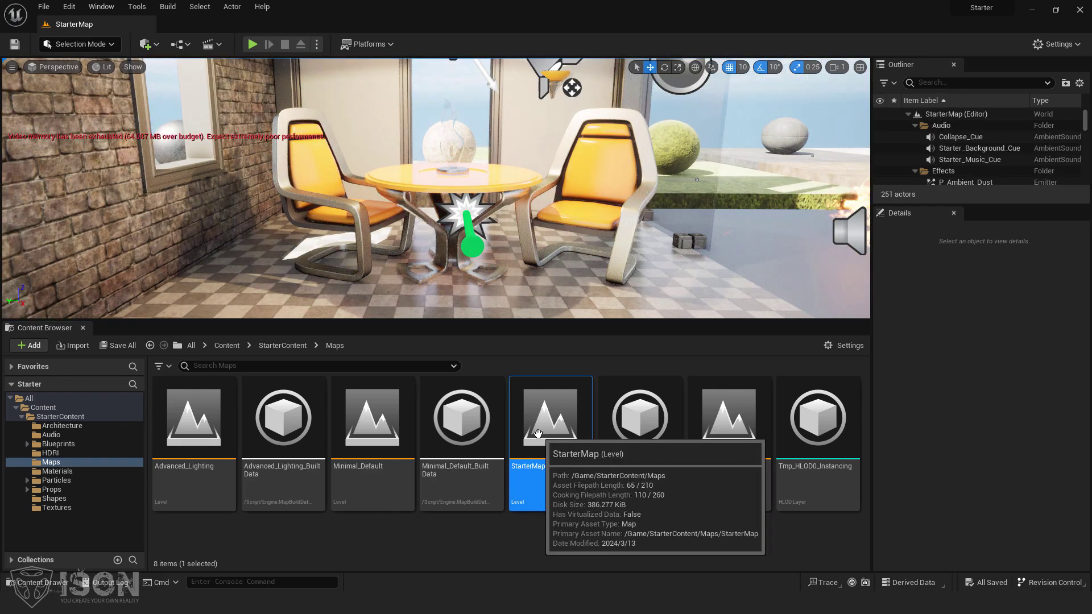
Move the chair beside the open side of the StarterMap room to Y -130, and open the Tmp level without saving the change
left_click(596, 216)
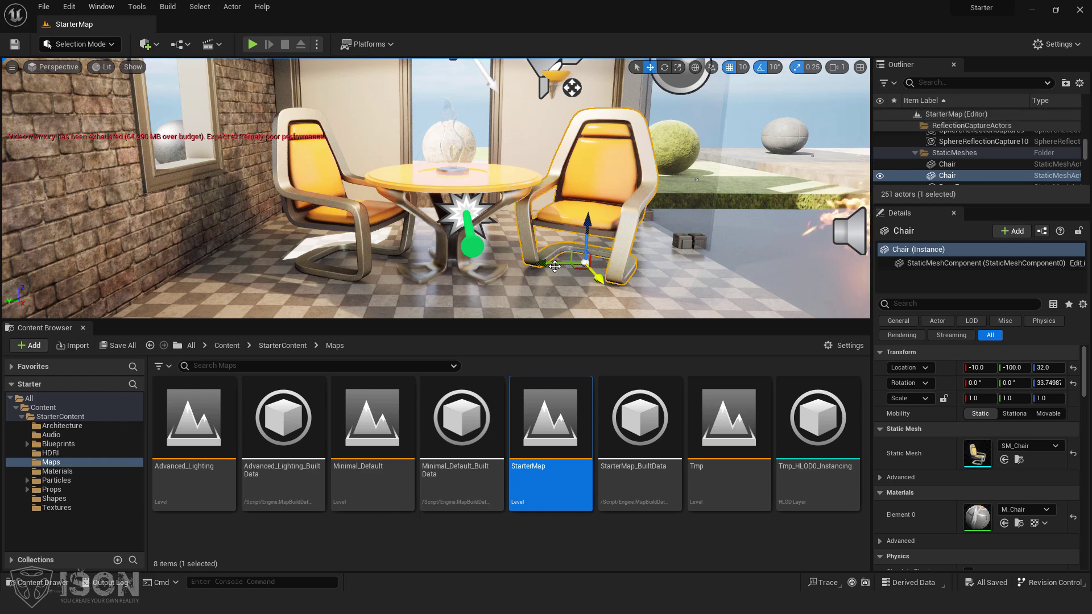
left_click_drag(579, 274, 606, 264)
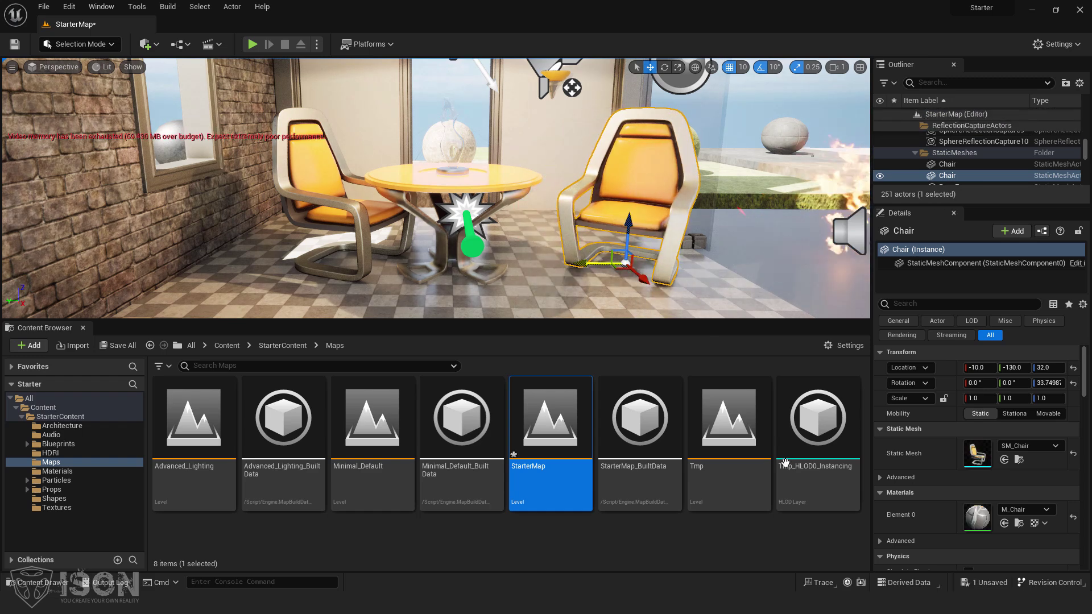
double_click(732, 421)
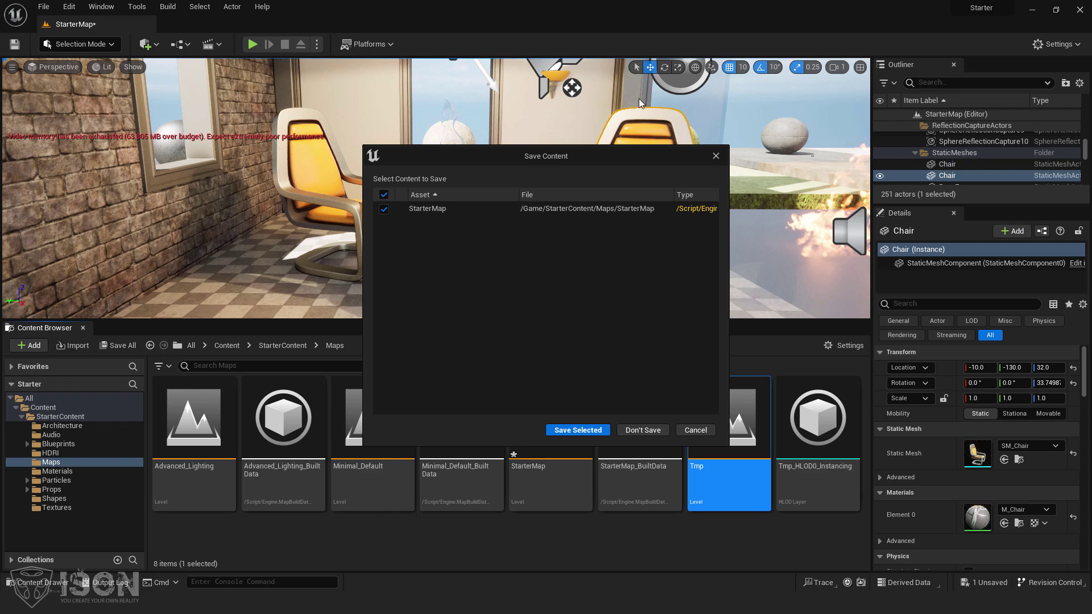
left_click(646, 429)
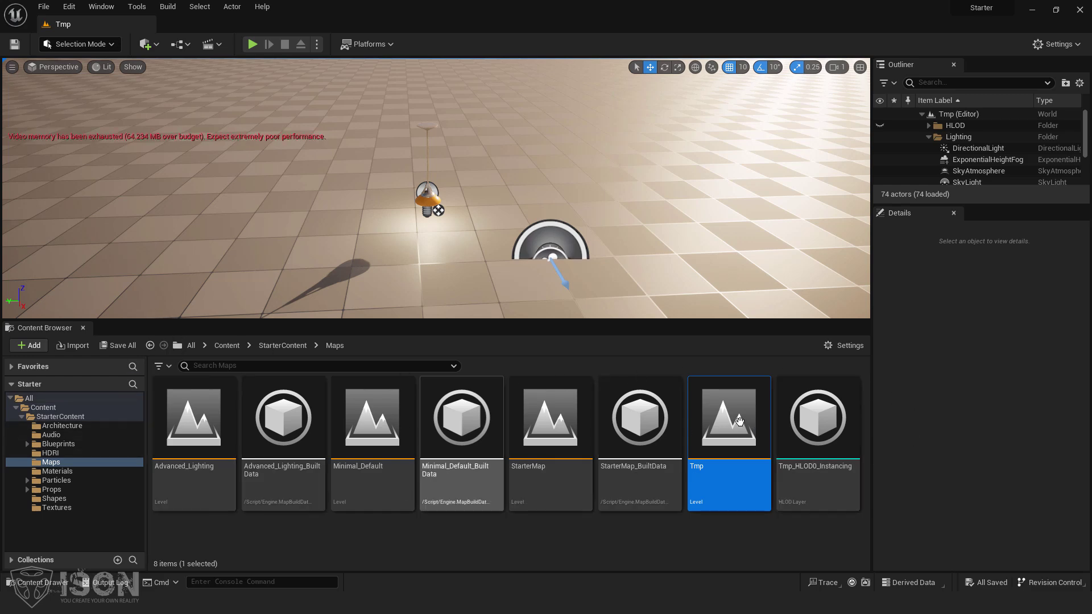
Open the StarterMap, Minimal_Default and Advanced_Lighting levels in turn and look around their scenes
double_click(555, 418)
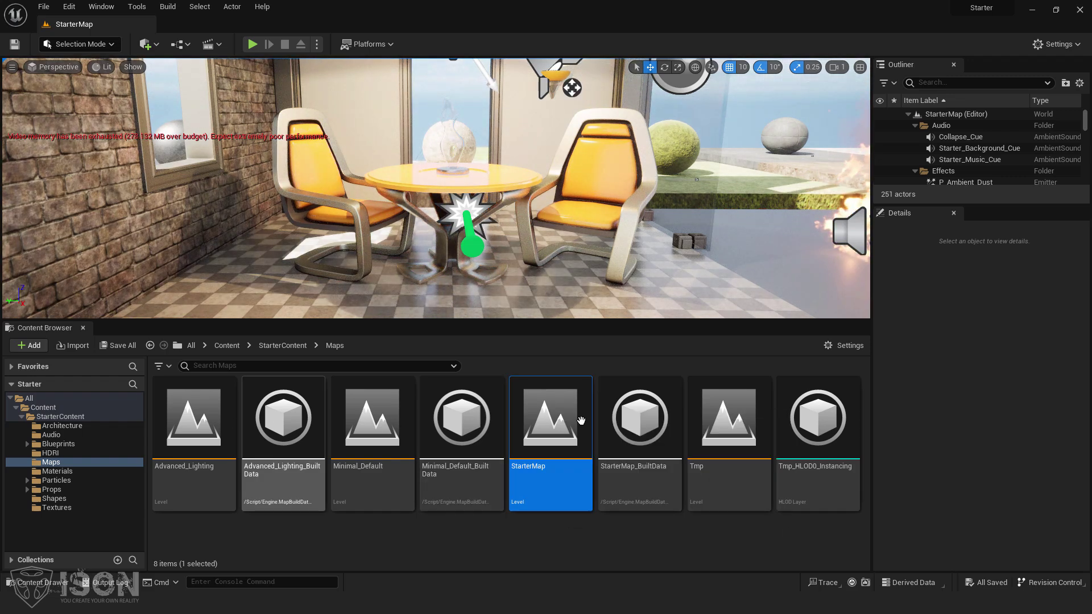
double_click(372, 425)
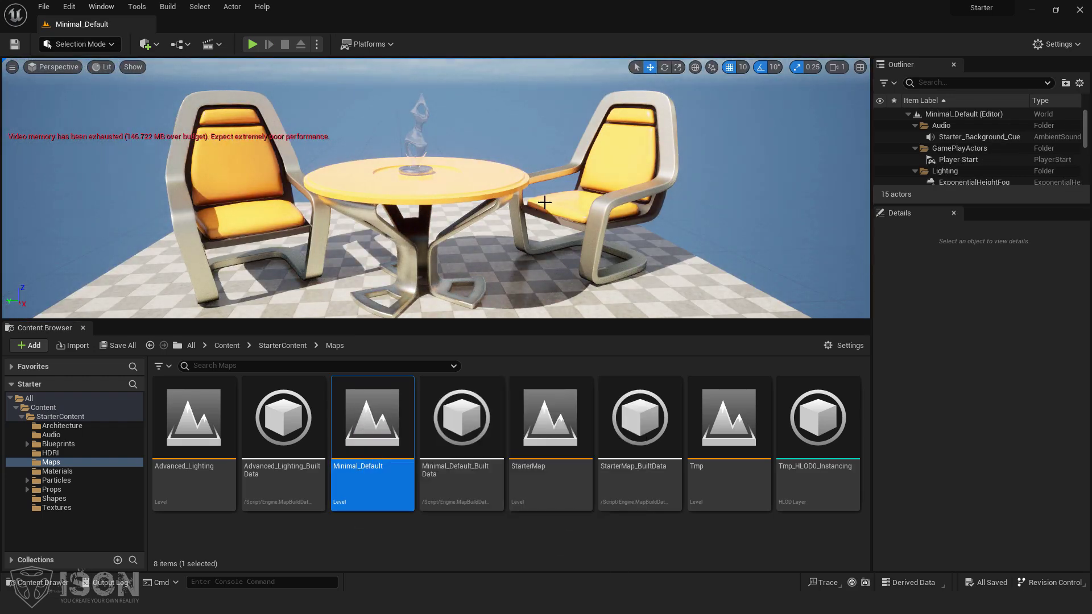
right_click_drag(543, 201, 407, 165)
double_click(200, 432)
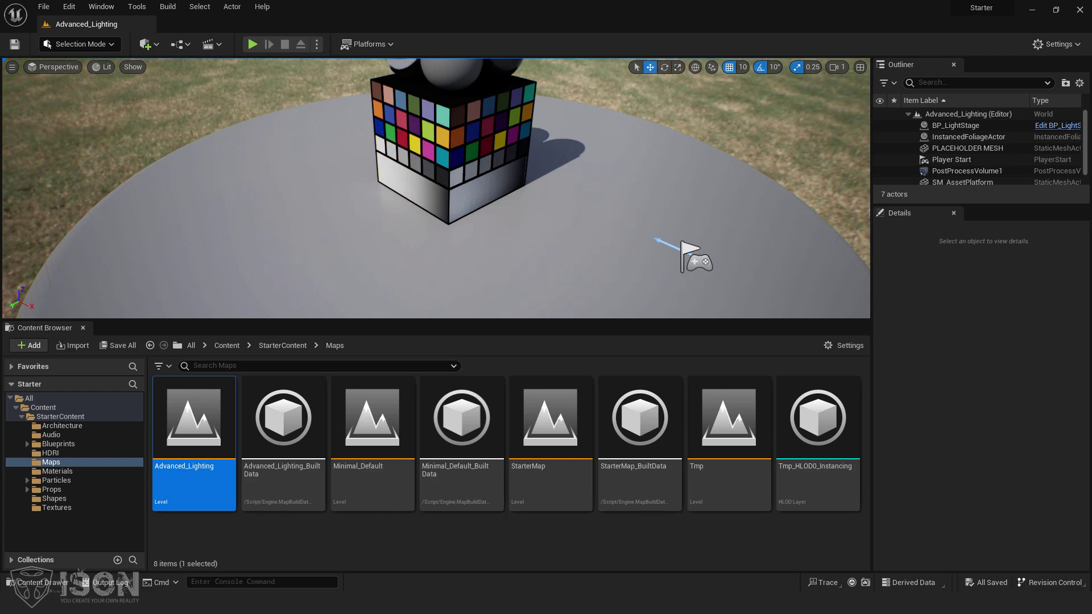
right_click_drag(435, 188, 608, 311)
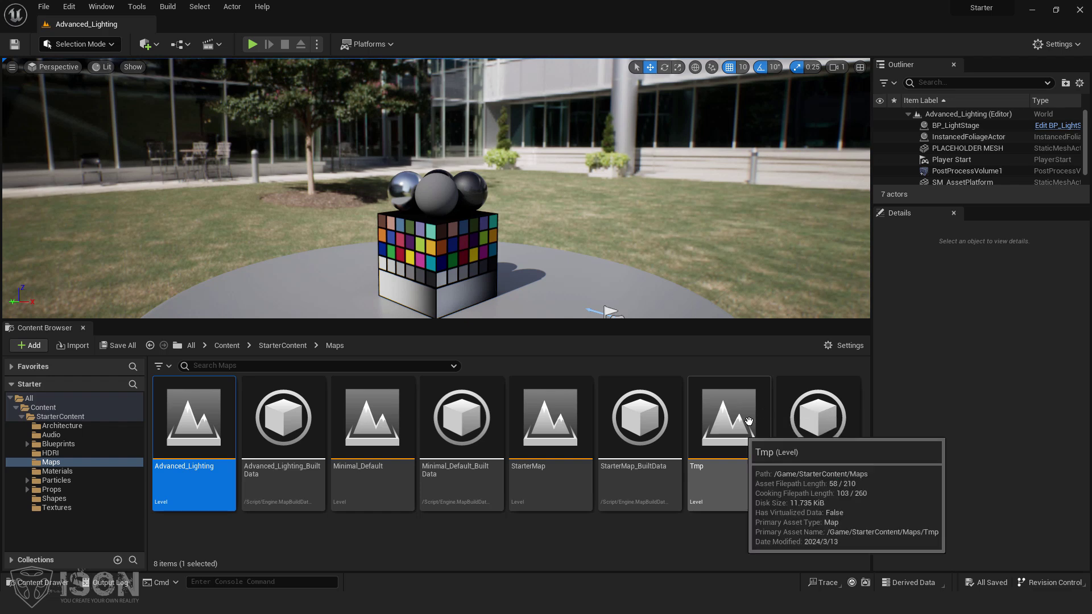
Create a new level from the Basic template and look over its floor
left_click(44, 8)
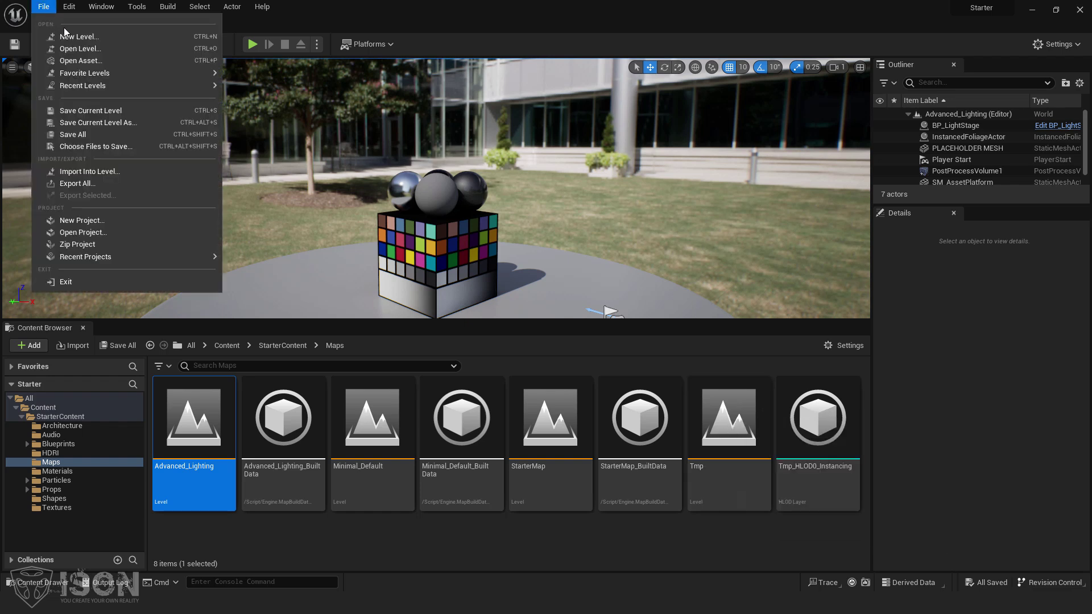
left_click(104, 39)
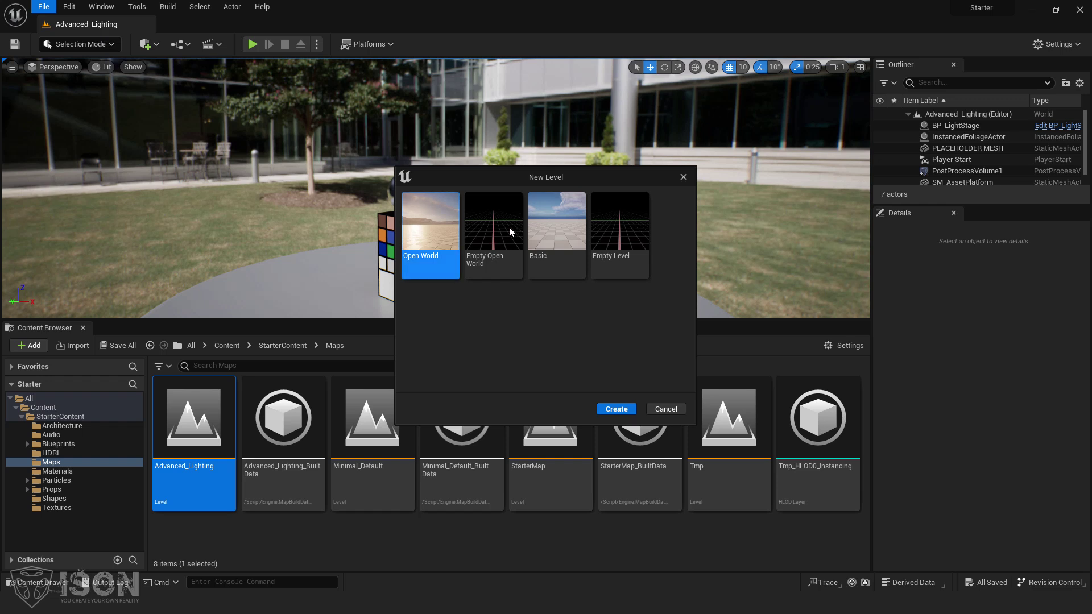
left_click(560, 228)
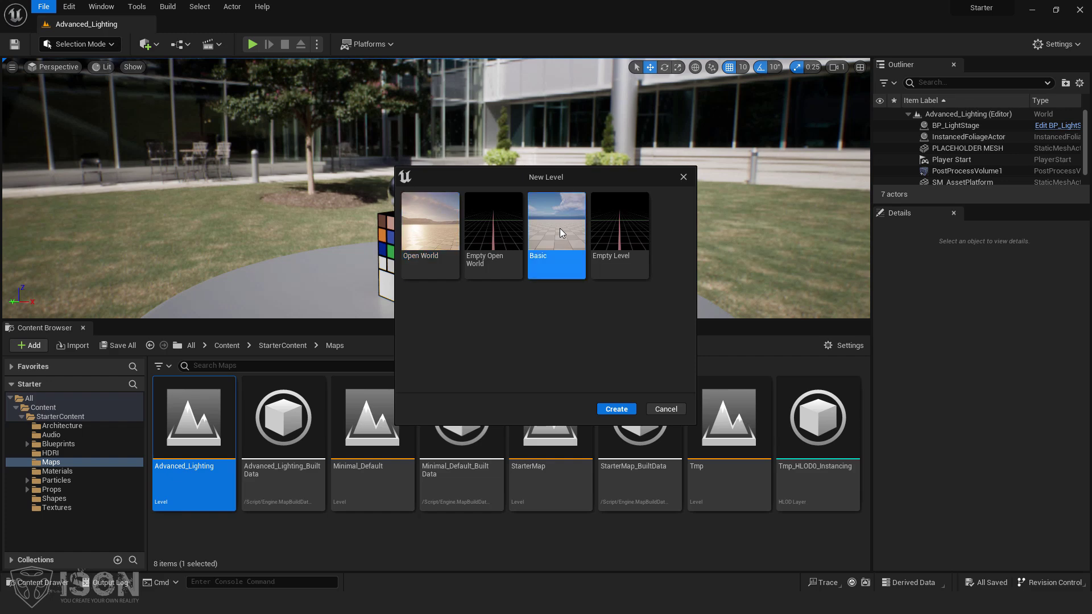
left_click(613, 408)
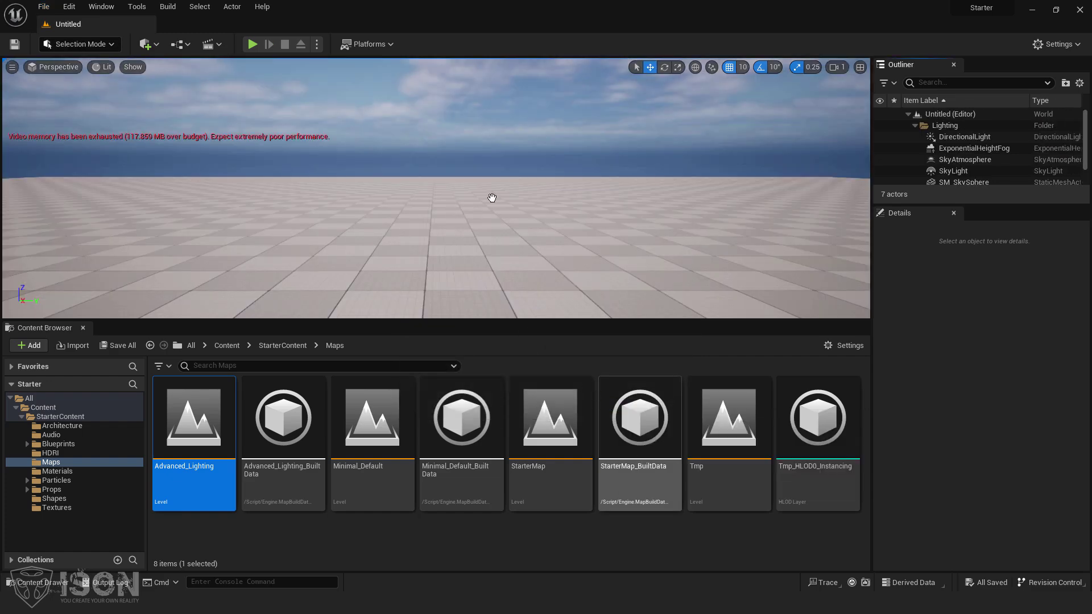
right_click_drag(437, 188, 434, 205)
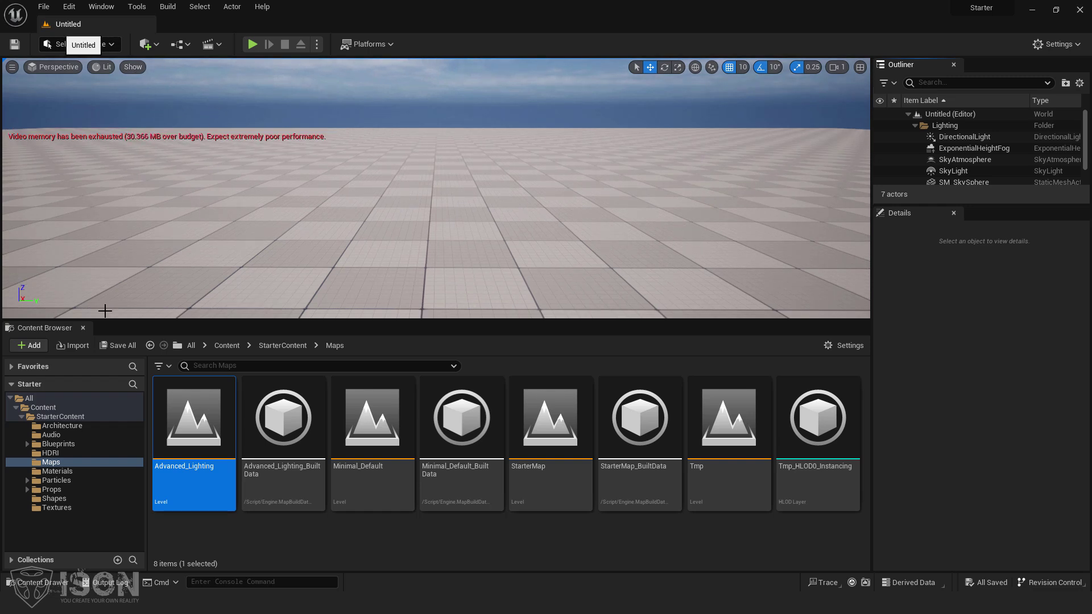
Place a Blueprint_WallSconce from the StarterContent Blueprints folder on the new level's floor at location 170, 10, 10
left_click(60, 426)
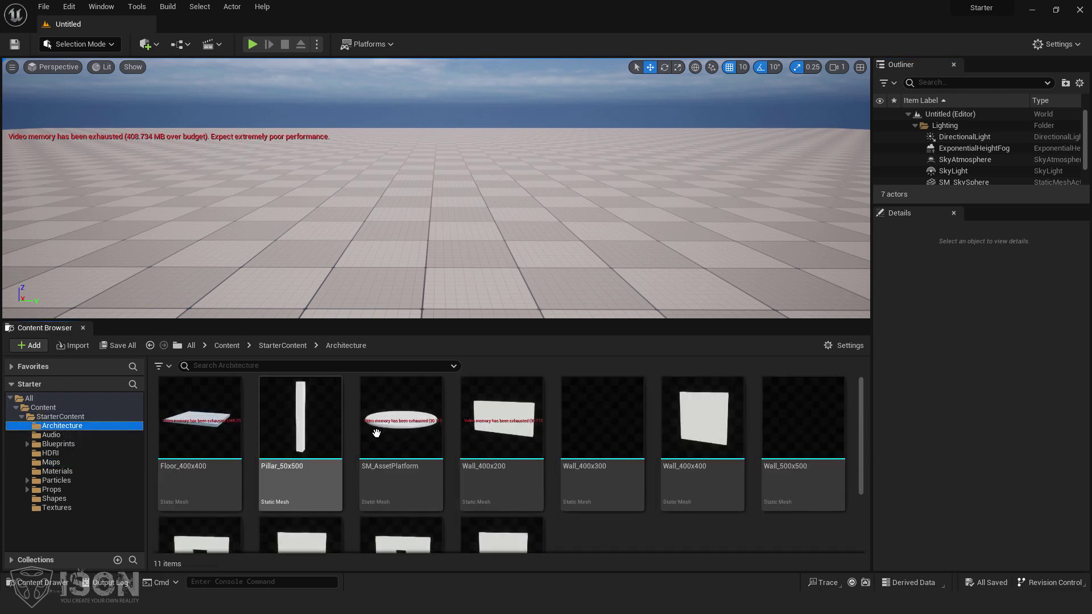
left_click_drag(224, 440, 339, 439)
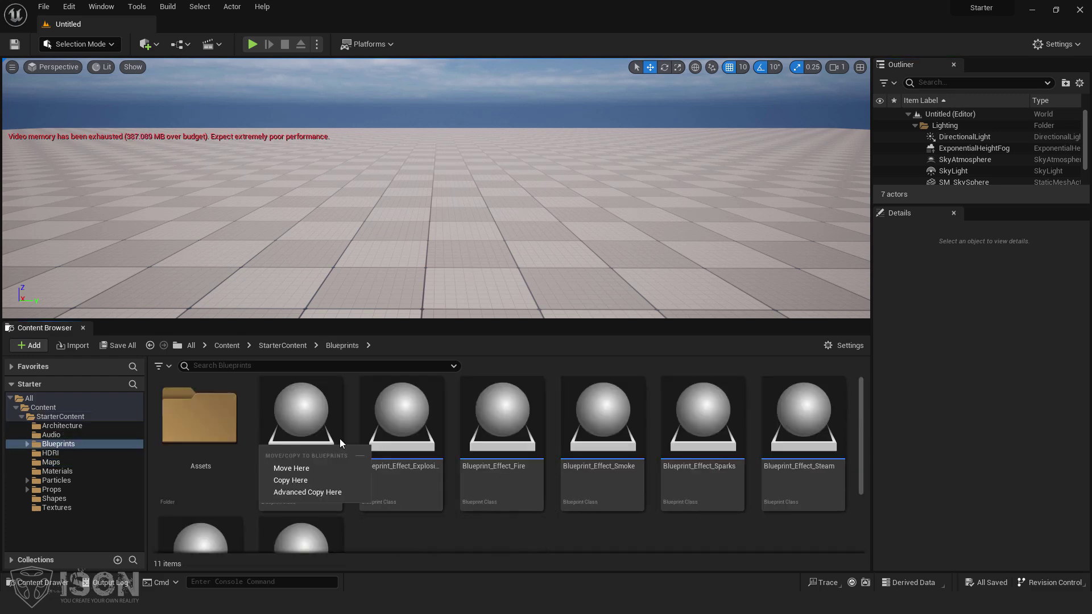
left_click(208, 532)
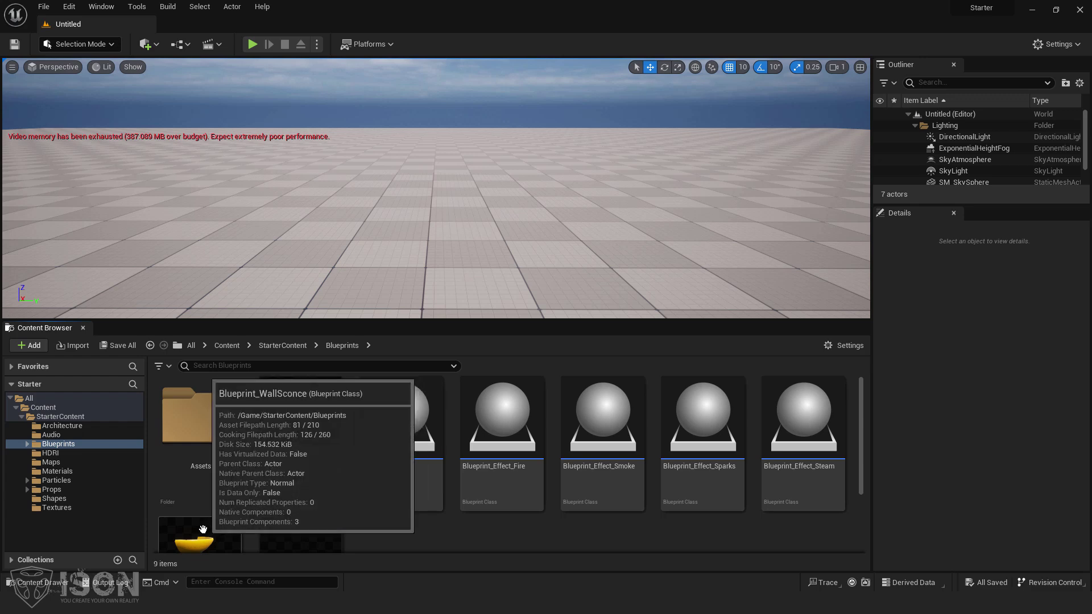
left_click_drag(207, 532, 433, 147)
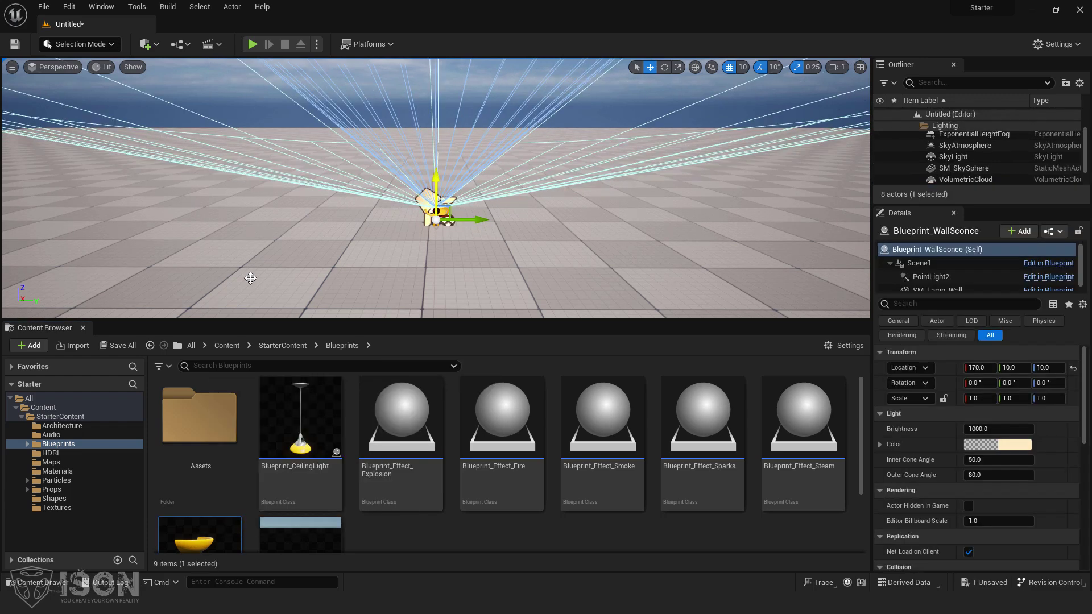
Open the StarterMap level from the Maps folder, saving the untitled level as Tmp_2 in StarterContent/Maps
left_click(54, 463)
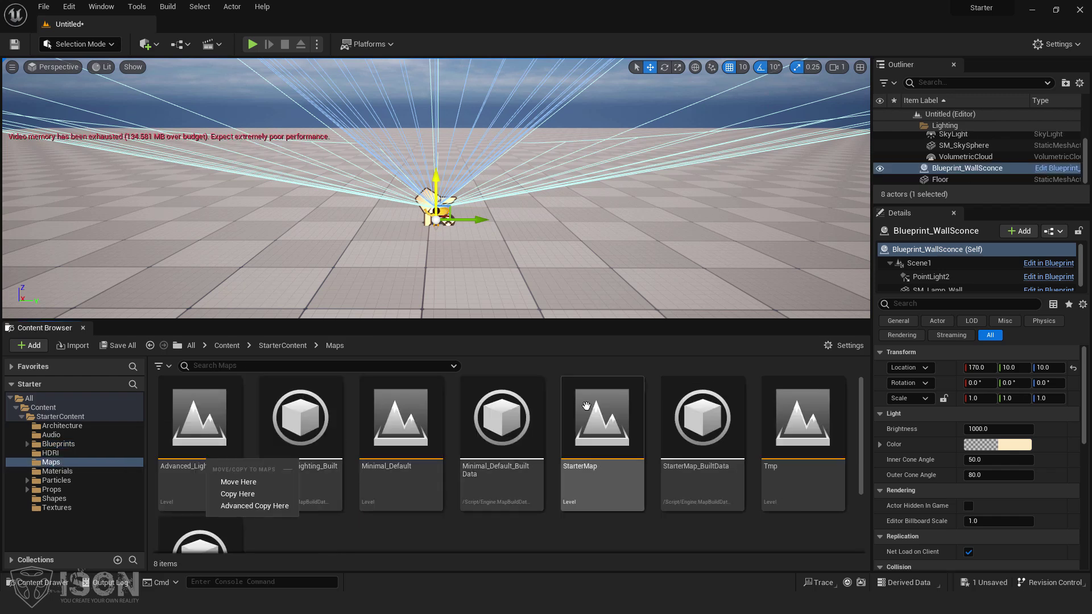
double_click(604, 425)
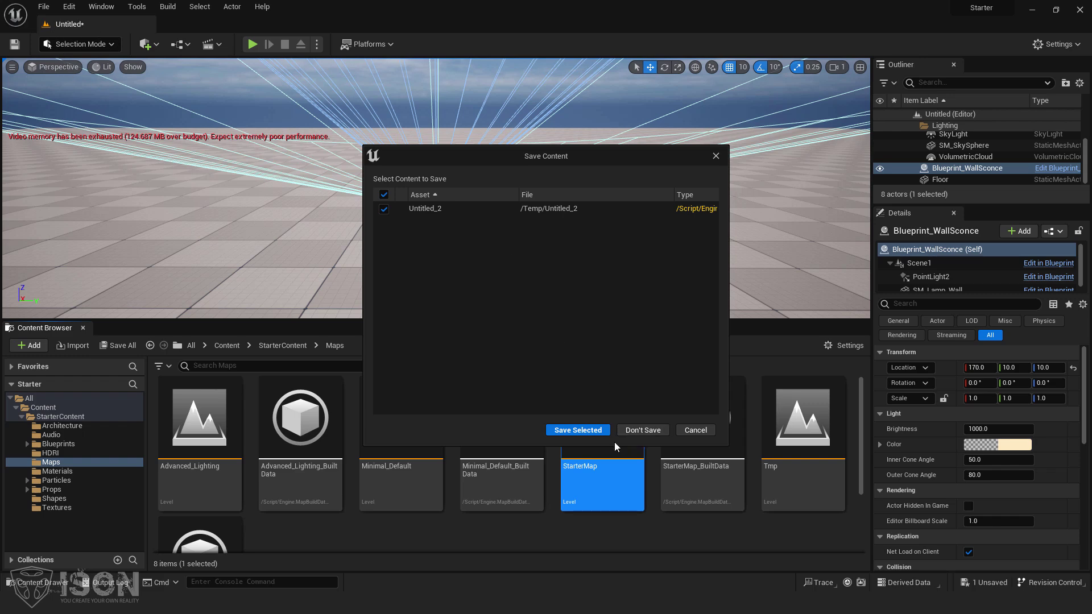
left_click(578, 431)
left_click(572, 174)
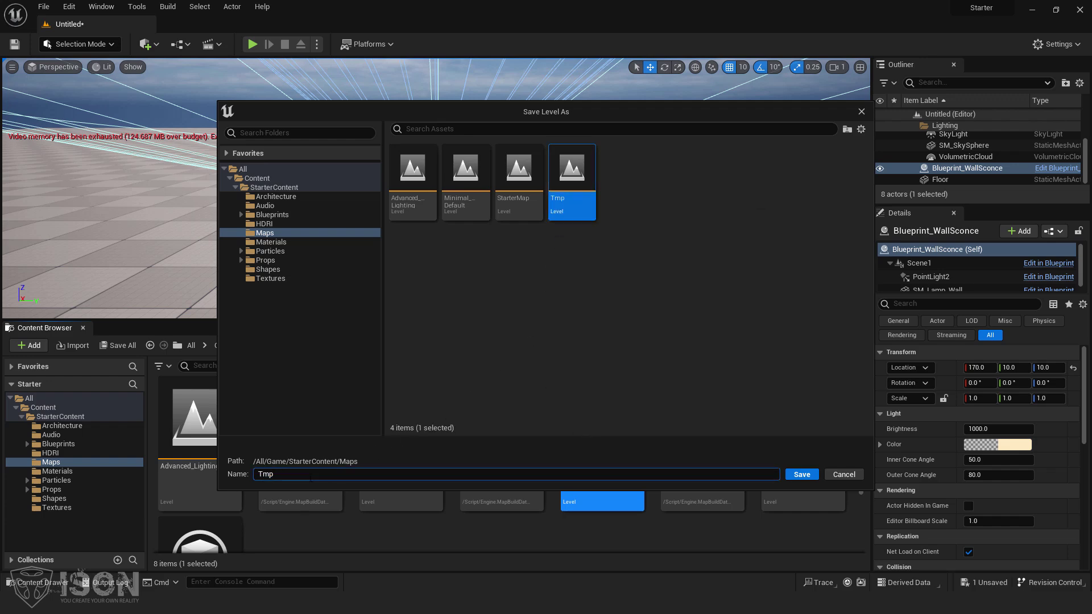
key("Return")
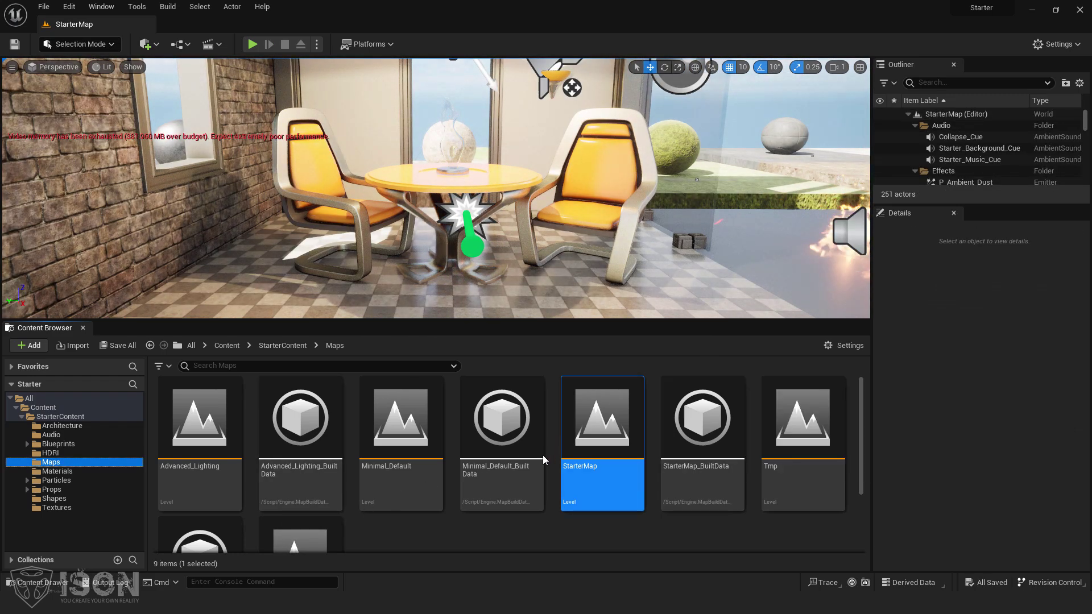
Compare the saved Tmp_2 and Tmp levels by opening them in turn, ending with Tmp_2, and look around each scene
scroll(354, 541, "down", 2)
left_click(290, 483)
double_click(291, 483)
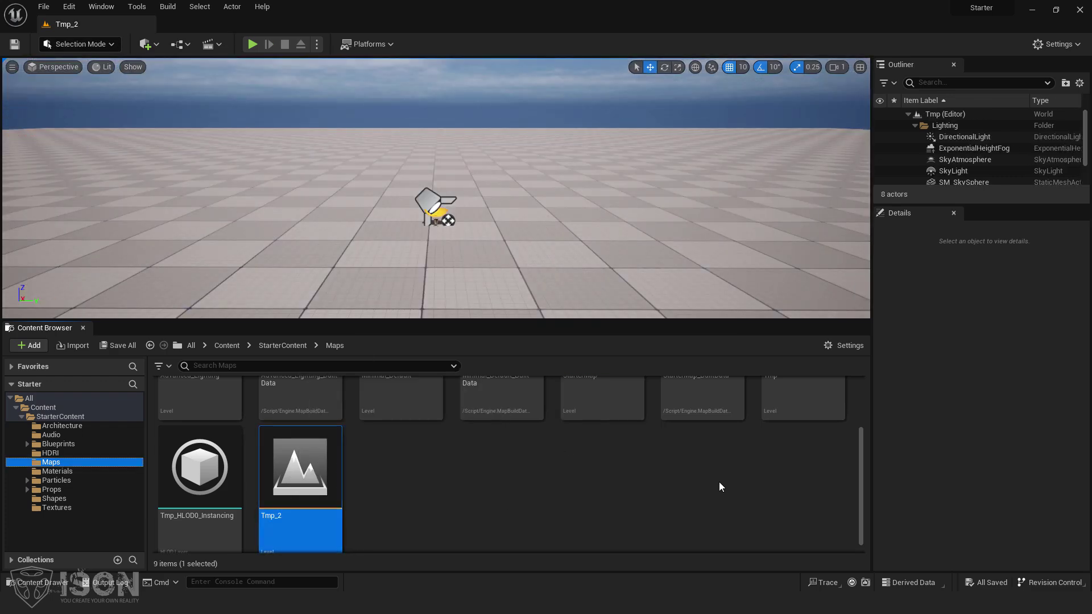
scroll(719, 487, "up", 2)
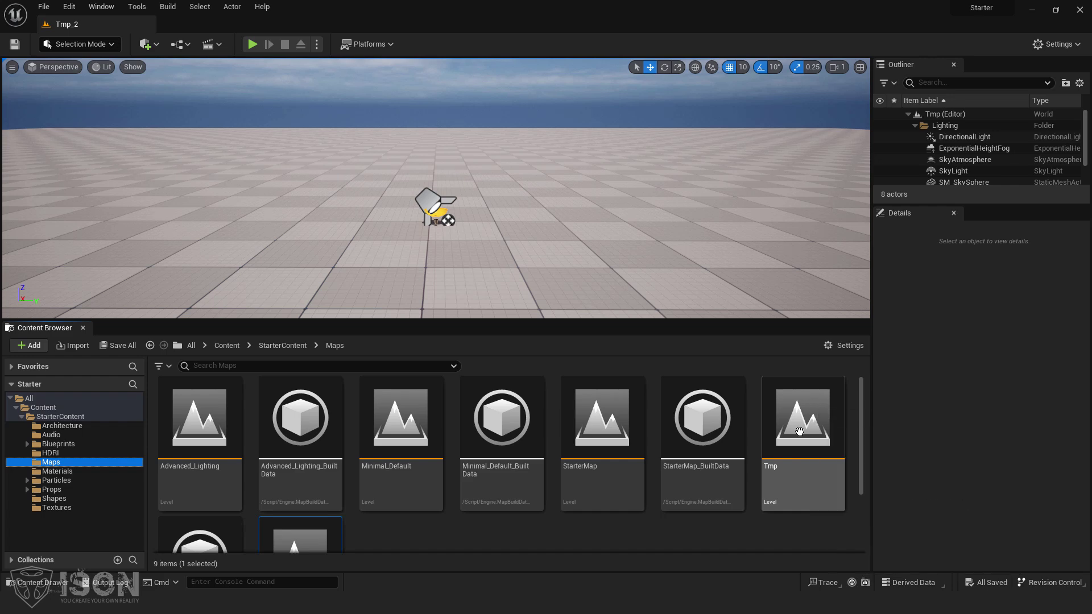
double_click(799, 432)
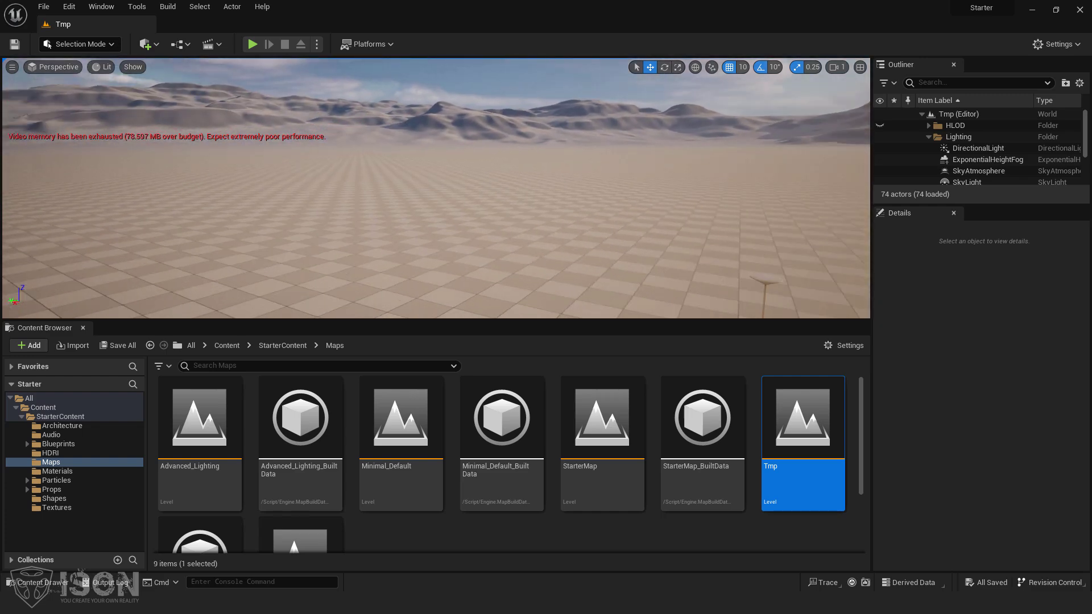
scroll(258, 534, "down", 2)
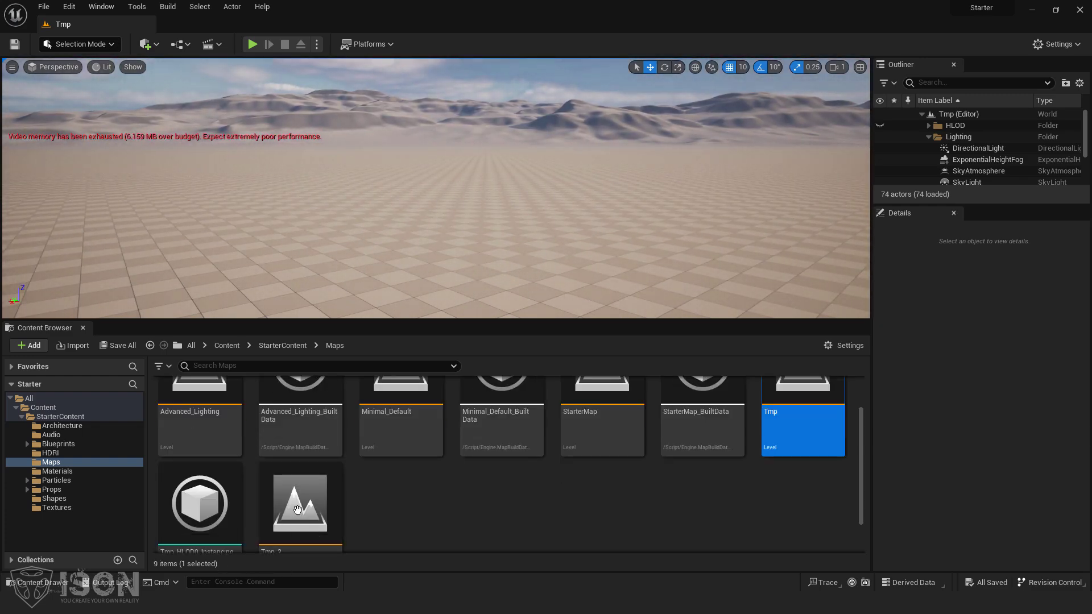
left_click(296, 504)
double_click(296, 504)
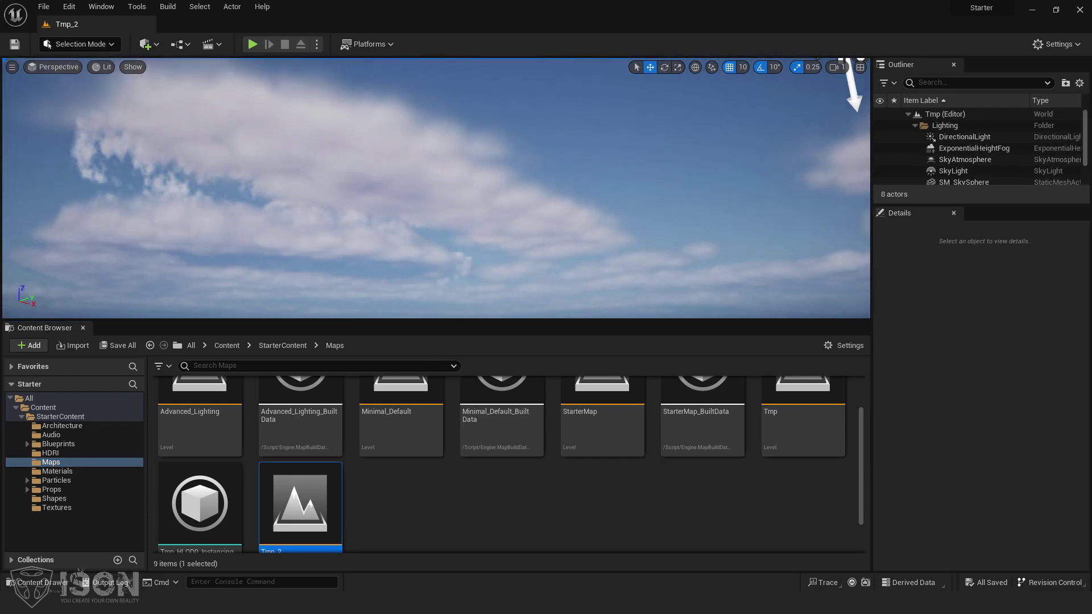
right_click_drag(436, 188, 442, 227)
scroll(663, 471, "up", 1)
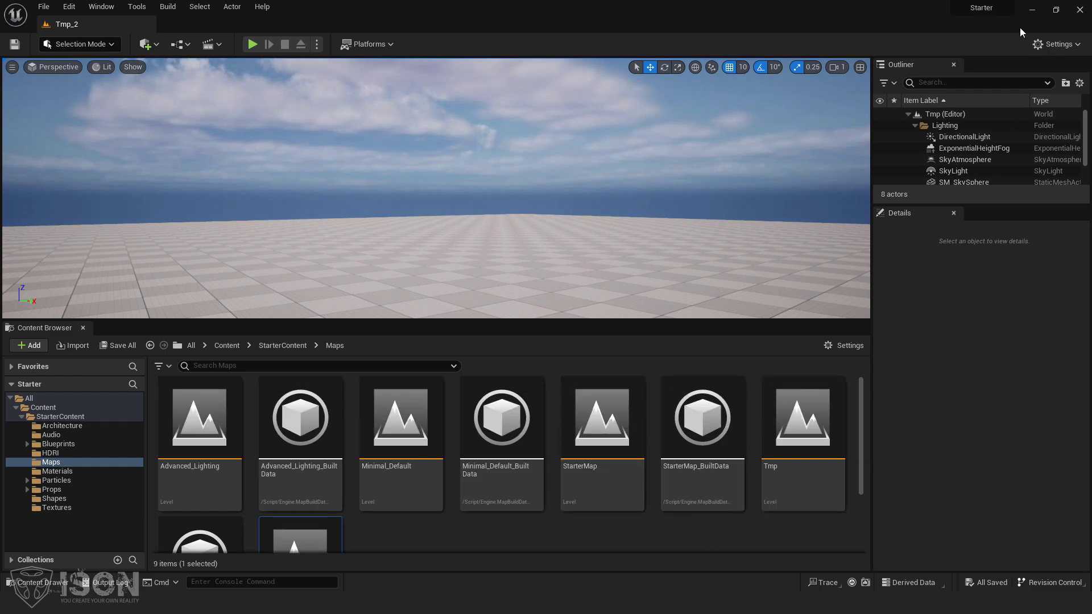
Revisit the StarterMap level from outside its building, and open the Minimal_Default and Advanced_Lighting levels to view them
double_click(606, 436)
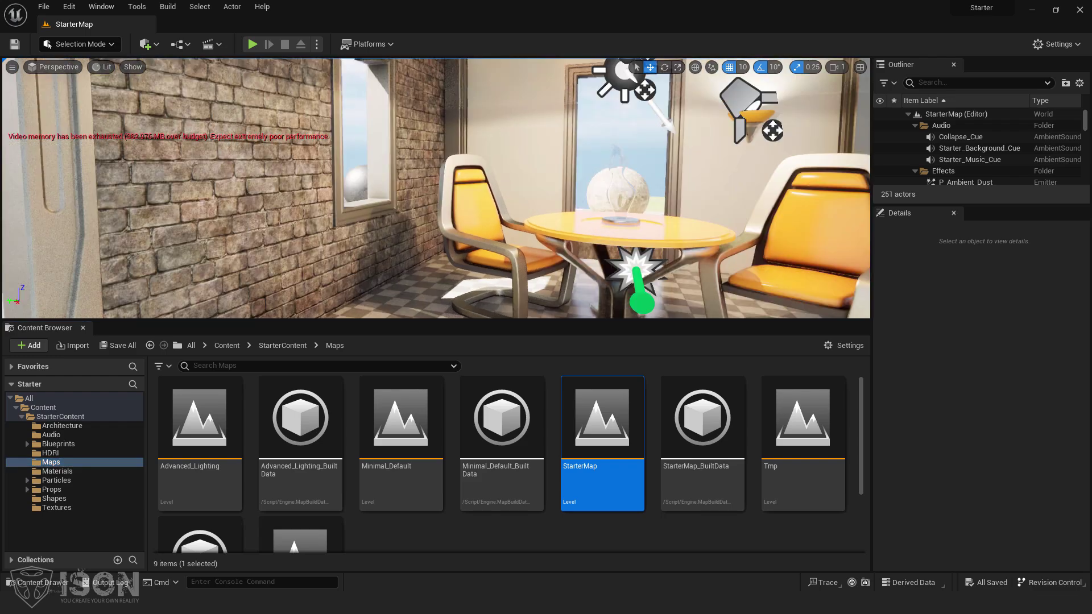
scroll(572, 260, "down", 10)
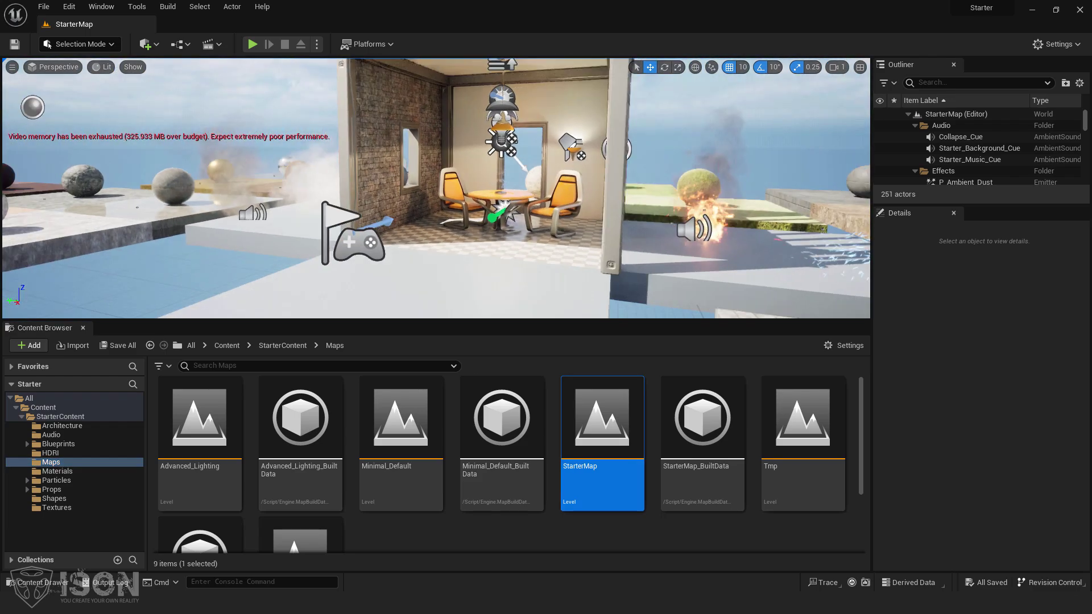
double_click(401, 432)
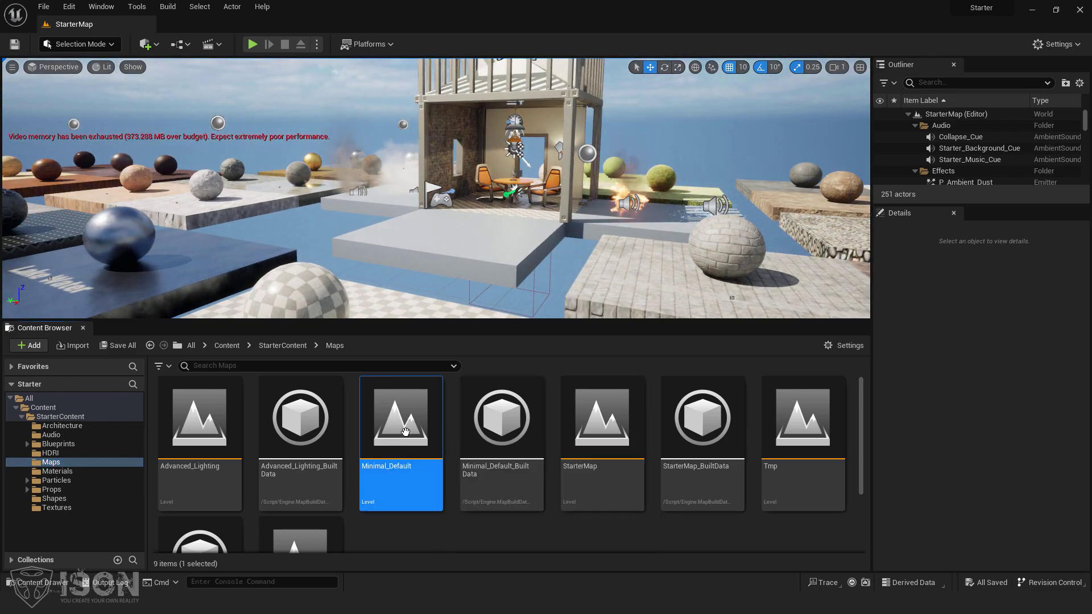
mouse_move(521, 241)
left_mouse_down()
mouse_move(512, 251)
mouse_move(495, 239)
mouse_move(506, 256)
left_mouse_up()
double_click(229, 430)
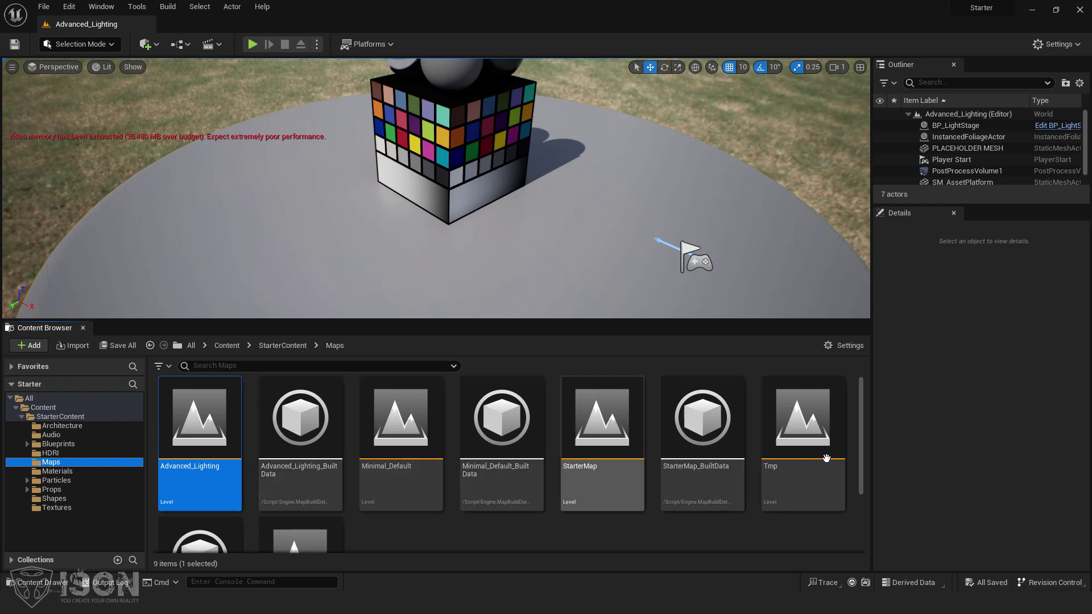
Open the Tmp level from the Maps folder and look over the available level file commands
double_click(815, 437)
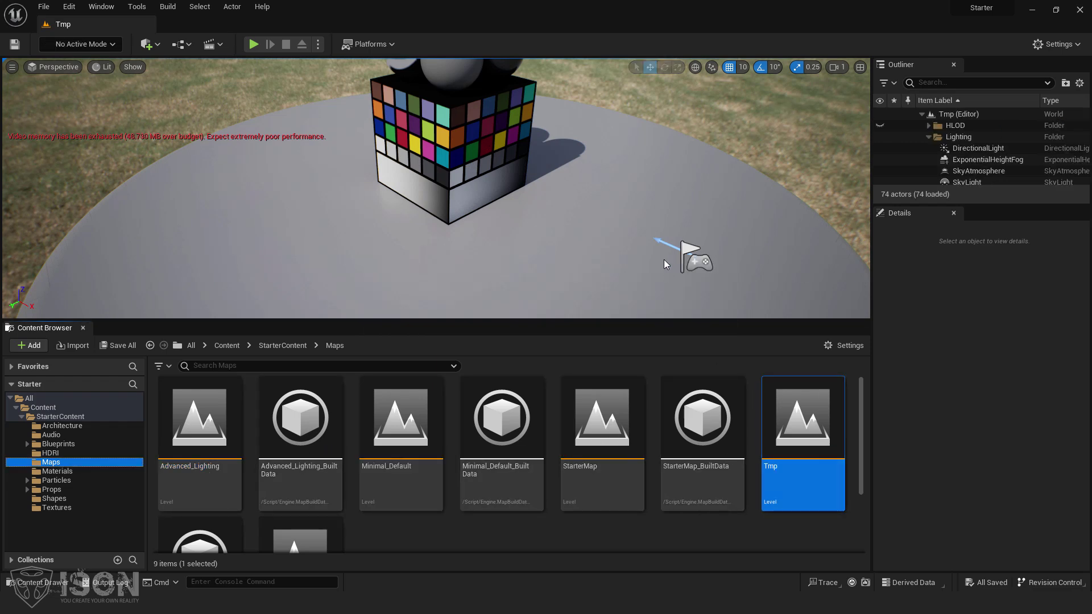
left_click(44, 8)
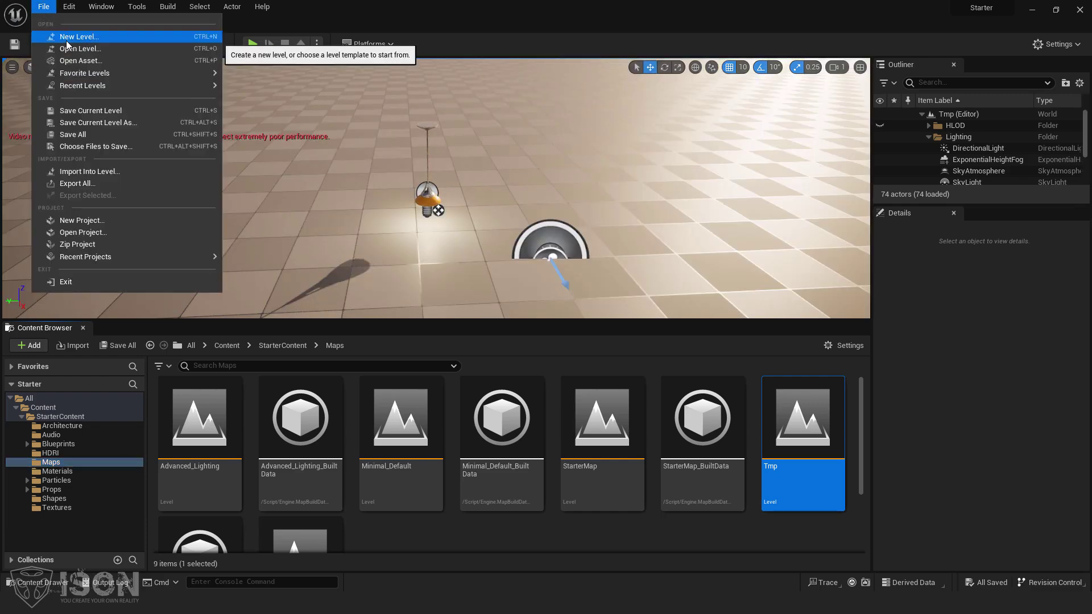
left_click(47, 12)
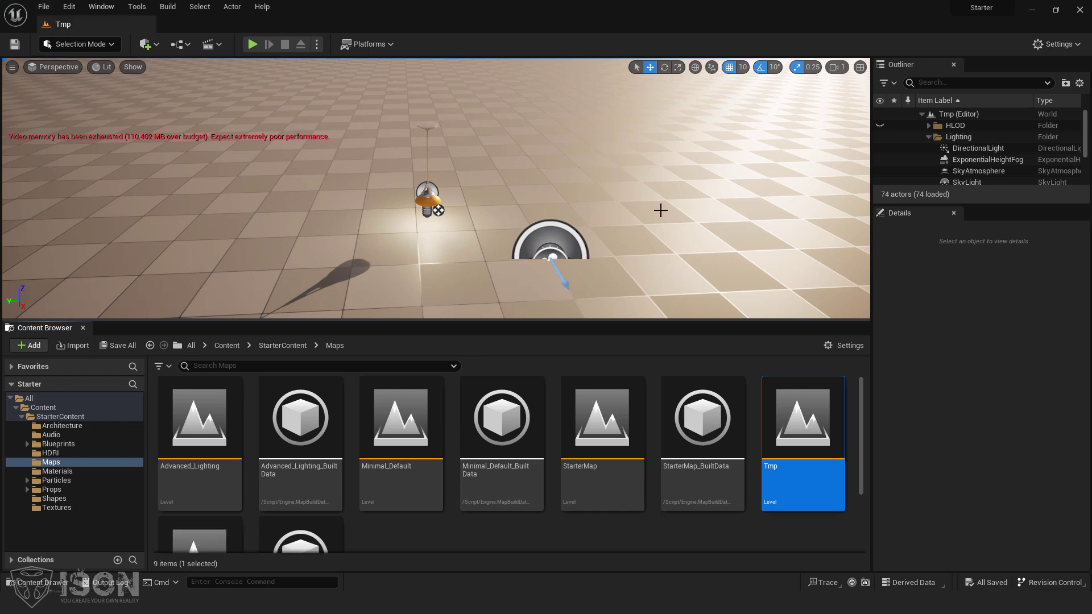
Browse the StarterContent Materials folder with smaller asset thumbnails and examine the M_Brick_Clay_New material's details
left_click(66, 473)
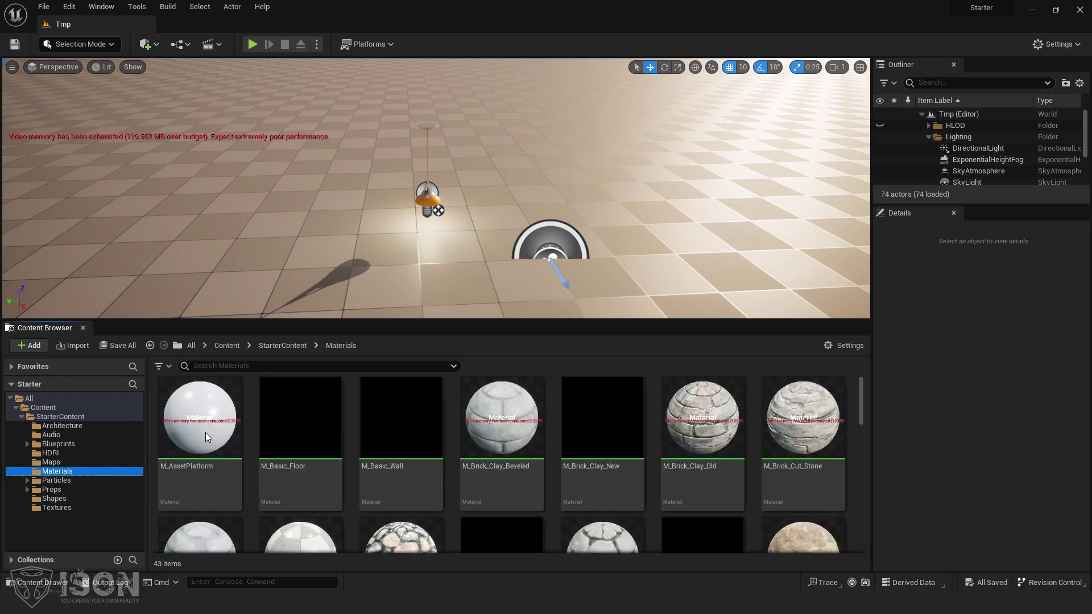
left_click(237, 449)
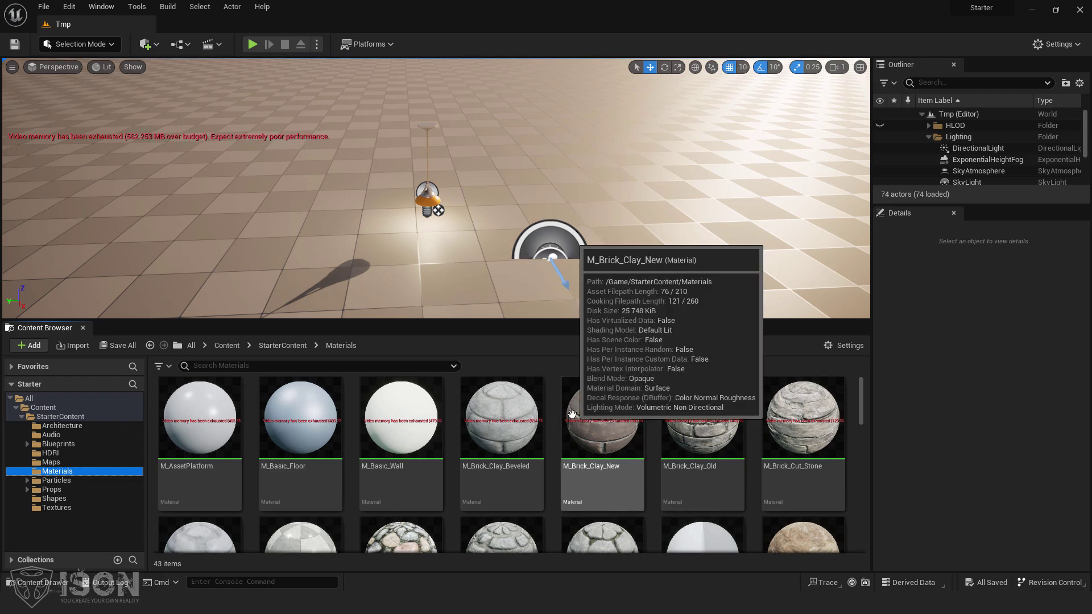
scroll(572, 415, "down", 1, "ctrl")
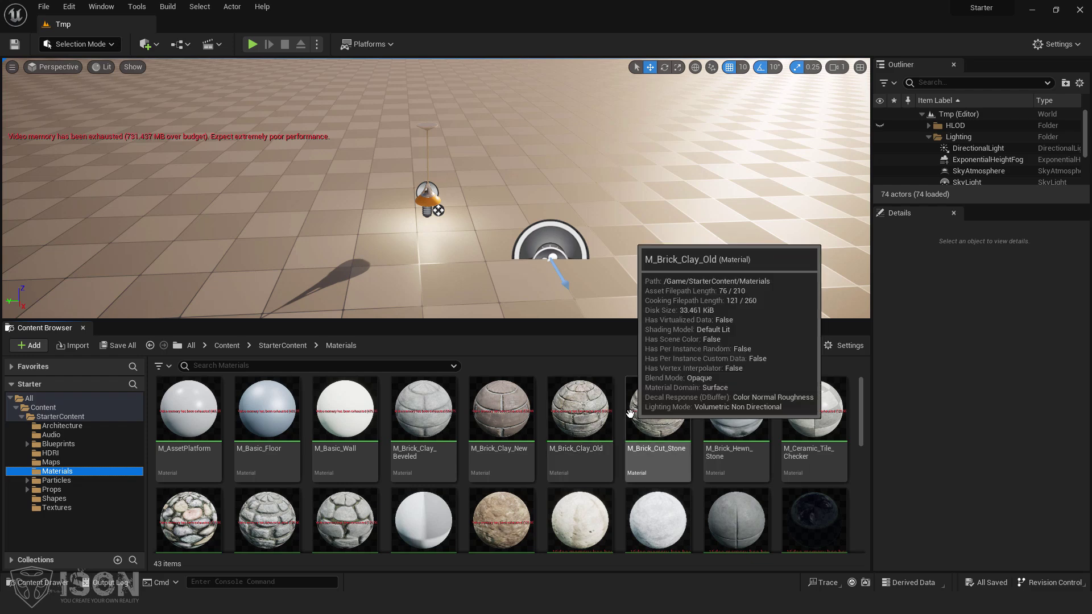
mouse_move(538, 431)
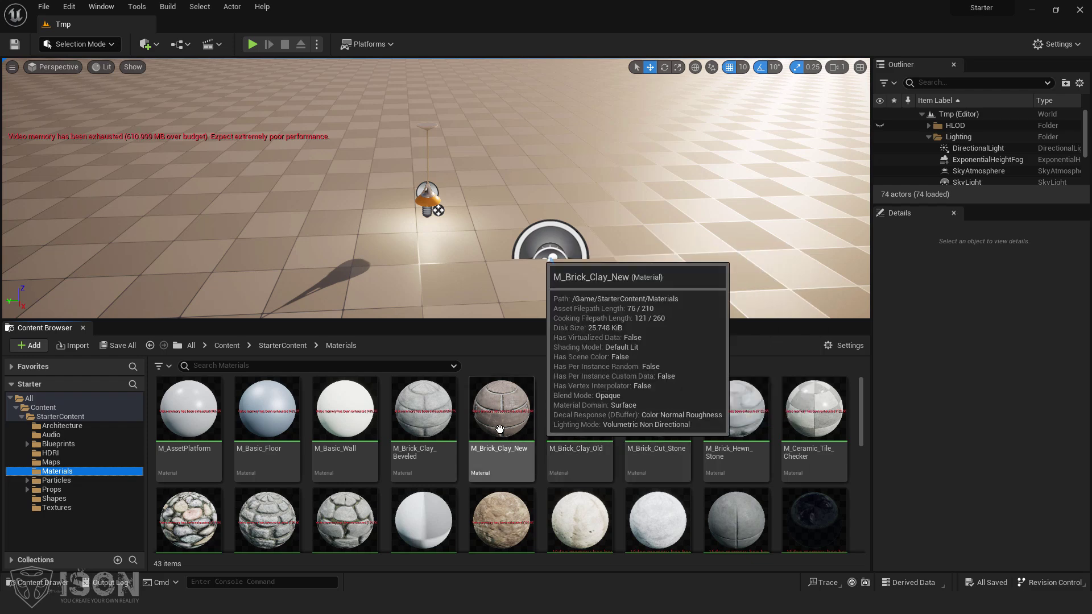
From the Particles folder, place P_Sparks at -190, -170, 0 and P_Steam_Lit at -90, 70, 0 on the level's floor
left_click(62, 480)
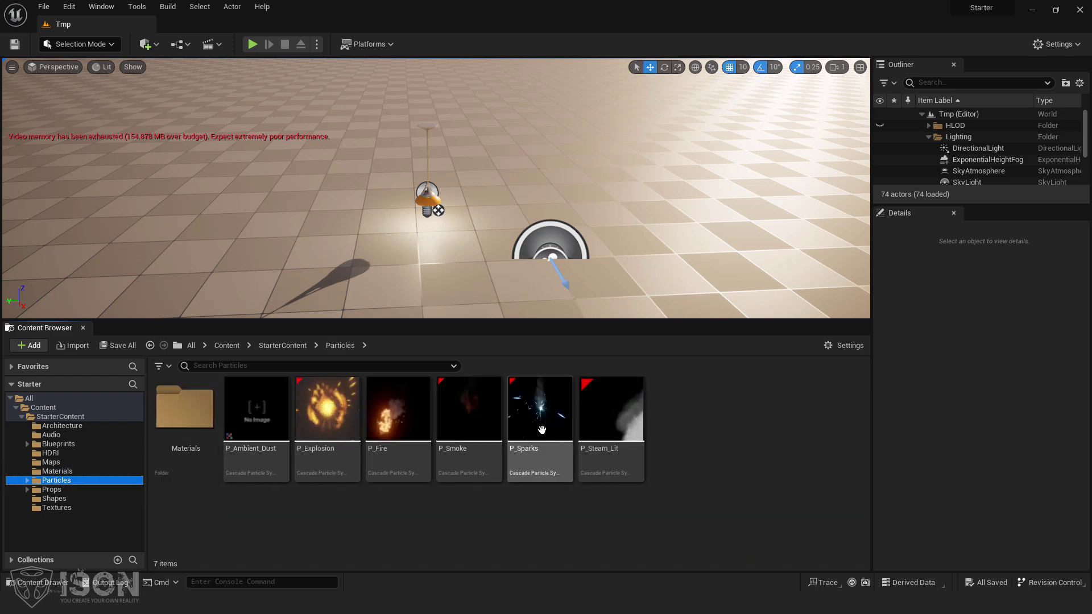
left_click_drag(605, 203, 604, 202)
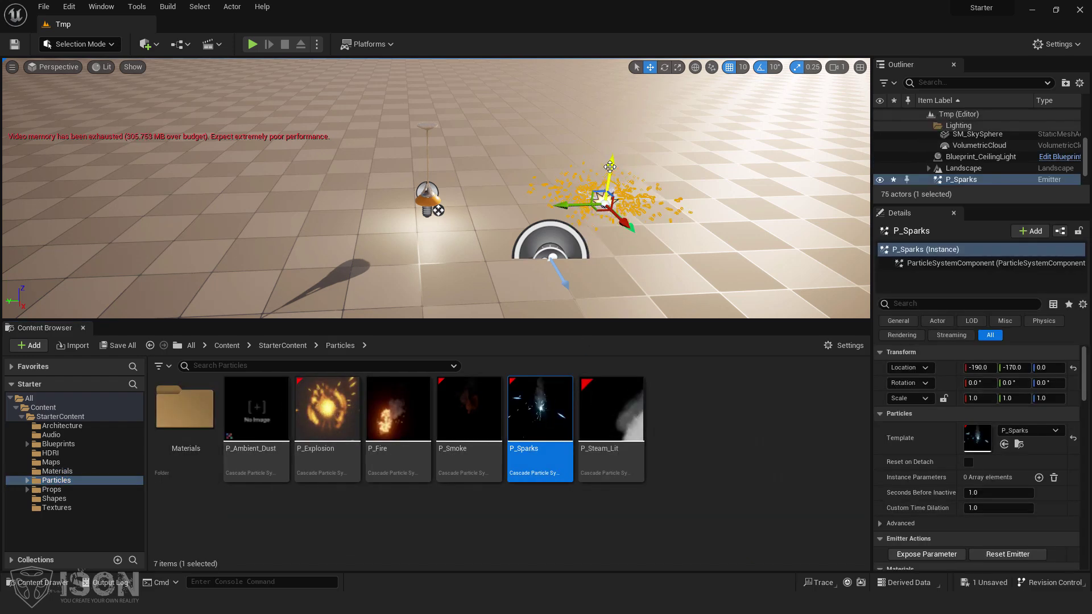
left_click(704, 256)
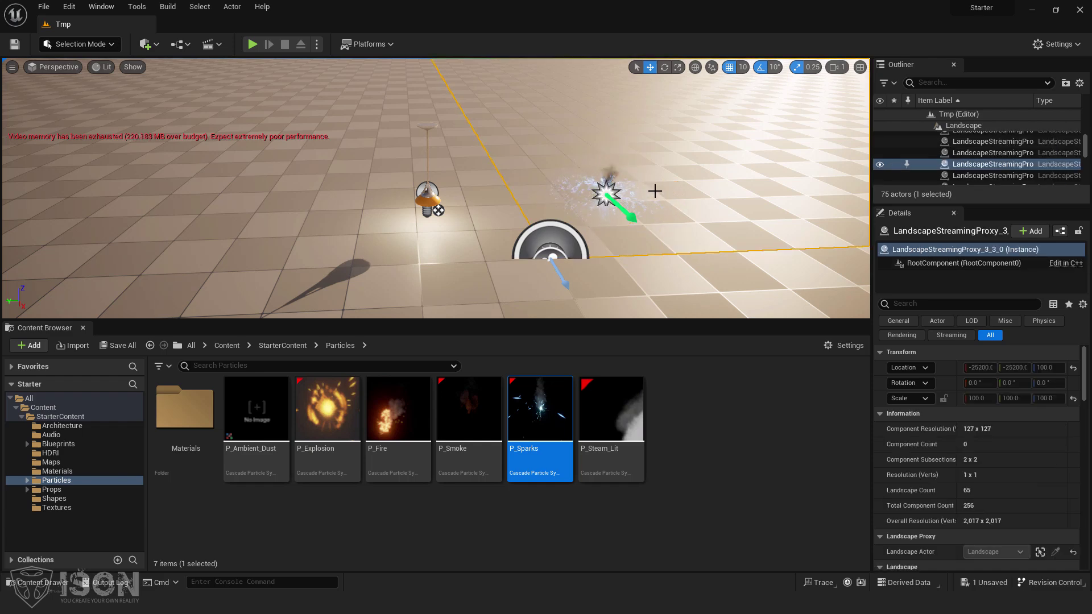
scroll(655, 191, "up", 2)
left_click_drag(605, 430, 513, 245)
Place a P_Fire emitter on the floor at -180, 350, 0 and view its template in the particle editor
left_click_drag(398, 418, 301, 223)
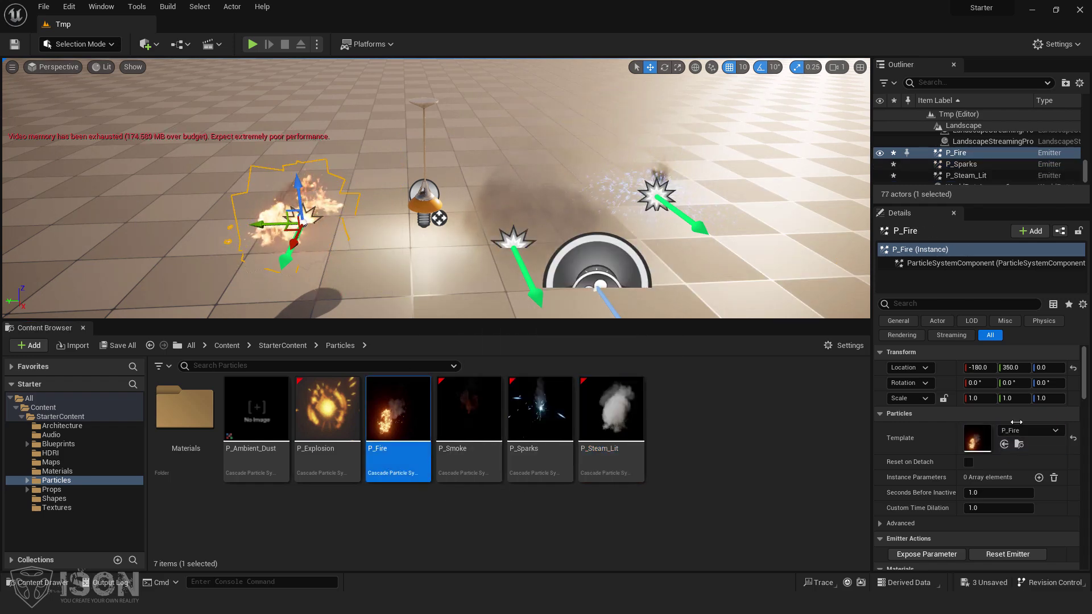
double_click(974, 436)
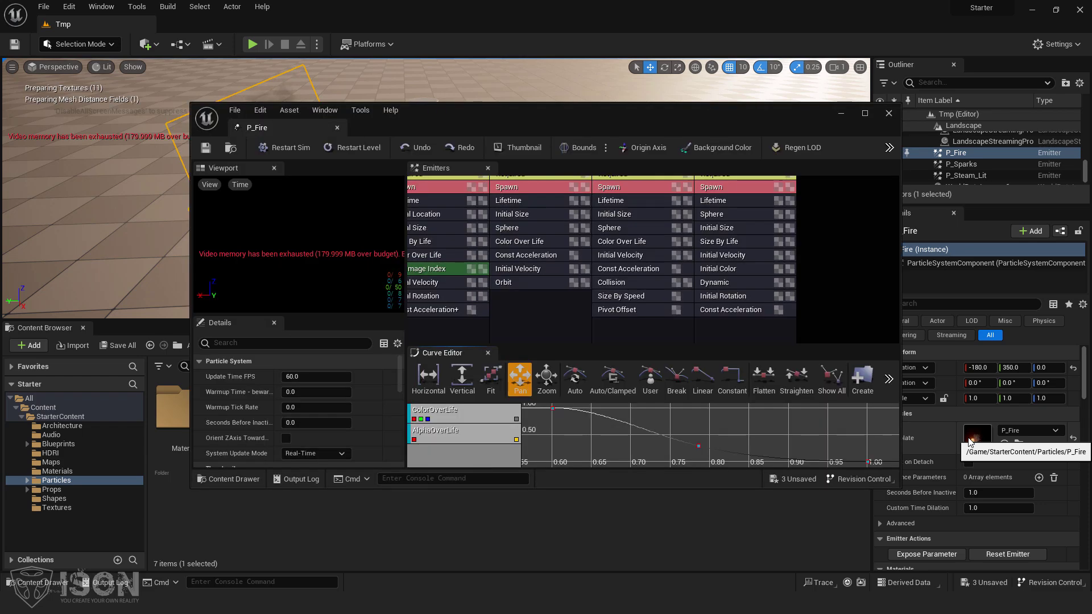
left_click(338, 128)
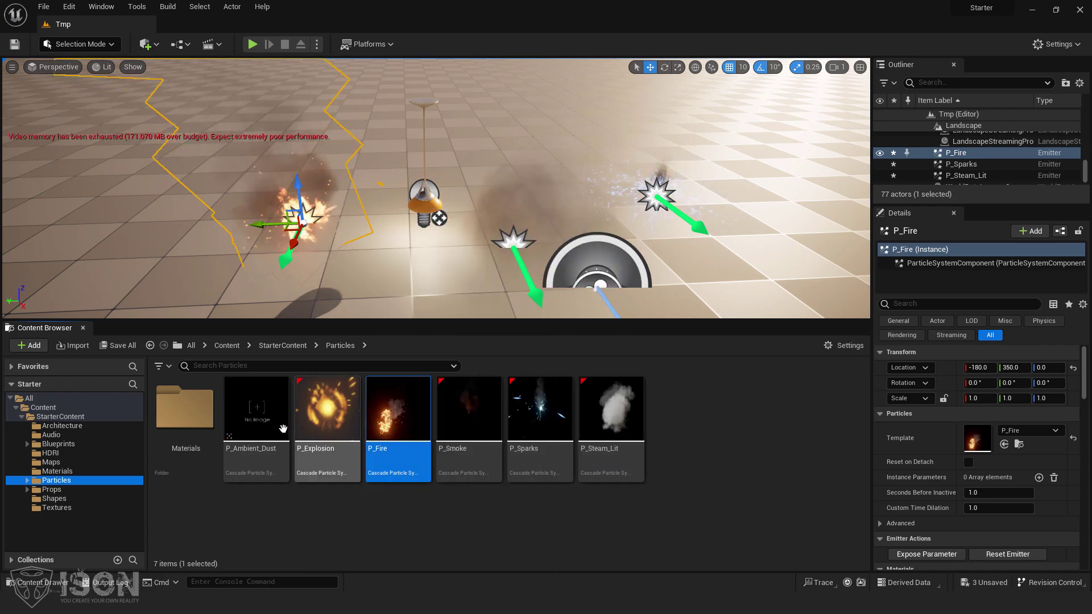
Place a P_Explosion emitter near the ceiling light and raise it to location -50, 210, 80
left_click(321, 455)
left_click_drag(320, 455, 401, 227)
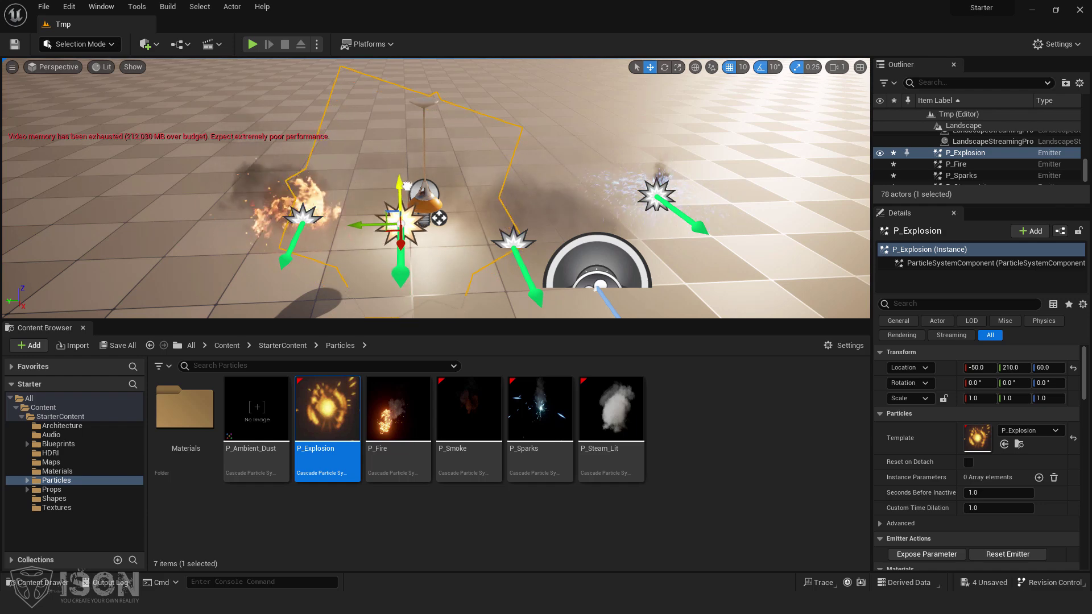
left_click_drag(407, 186, 407, 174)
right_click_drag(407, 174, 501, 190)
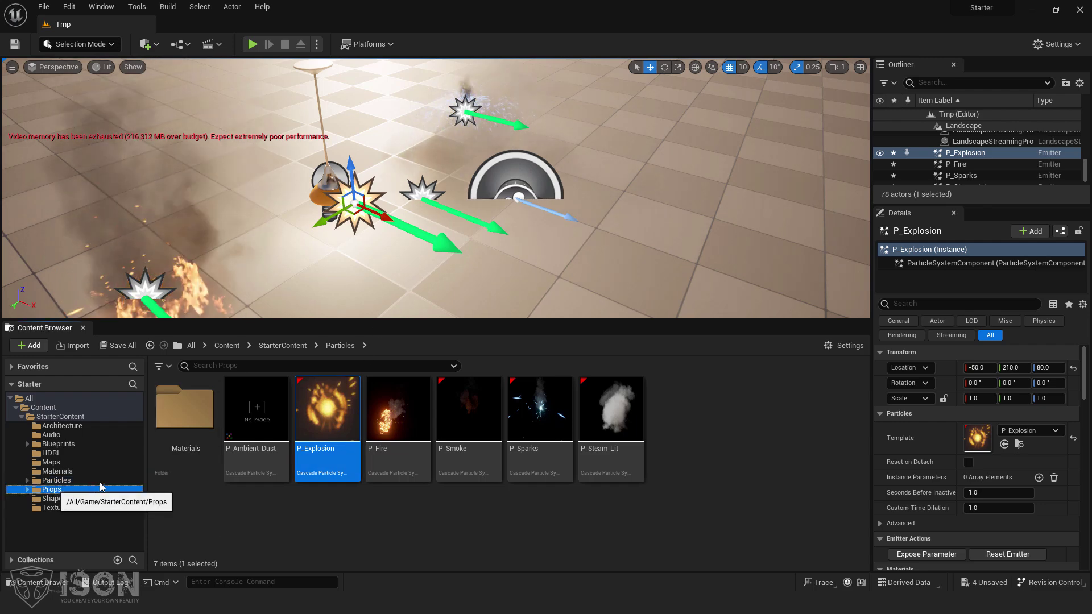
Place the SM_Chair mesh from the Props folder on the floor at location 150, -10, 0
left_click(50, 490)
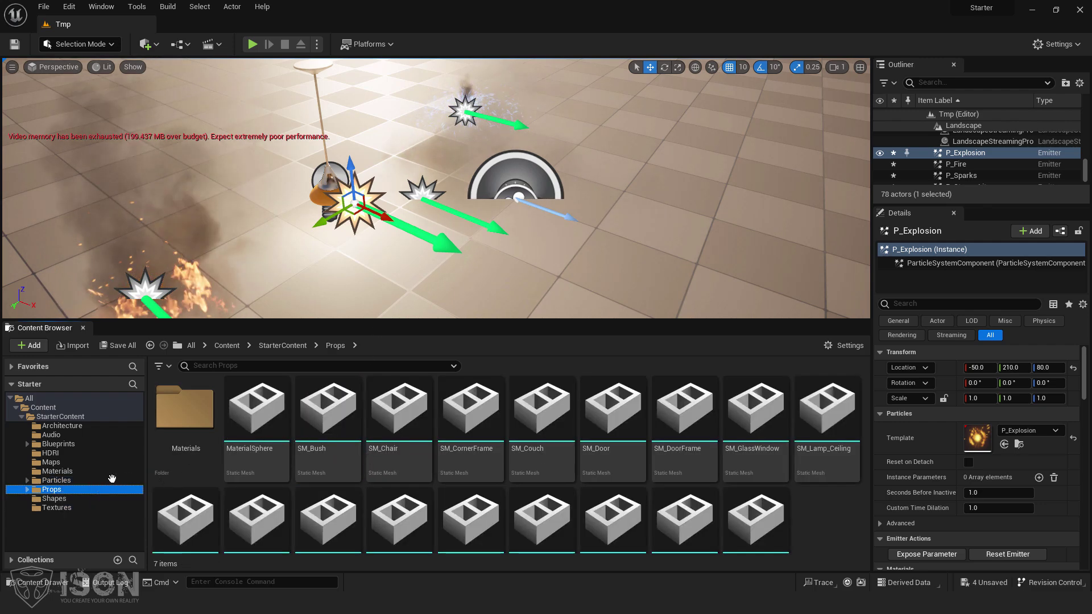
left_click_drag(435, 431, 650, 238)
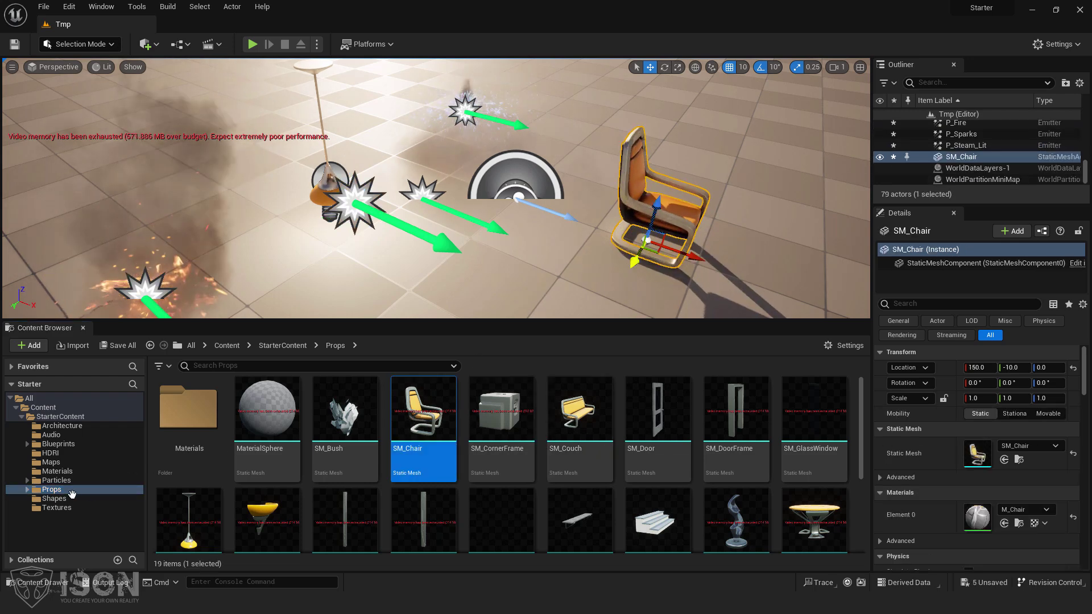
Browse the Shapes folder and compare the contents of the Textures and Materials folders, ending in Textures
left_click(56, 499)
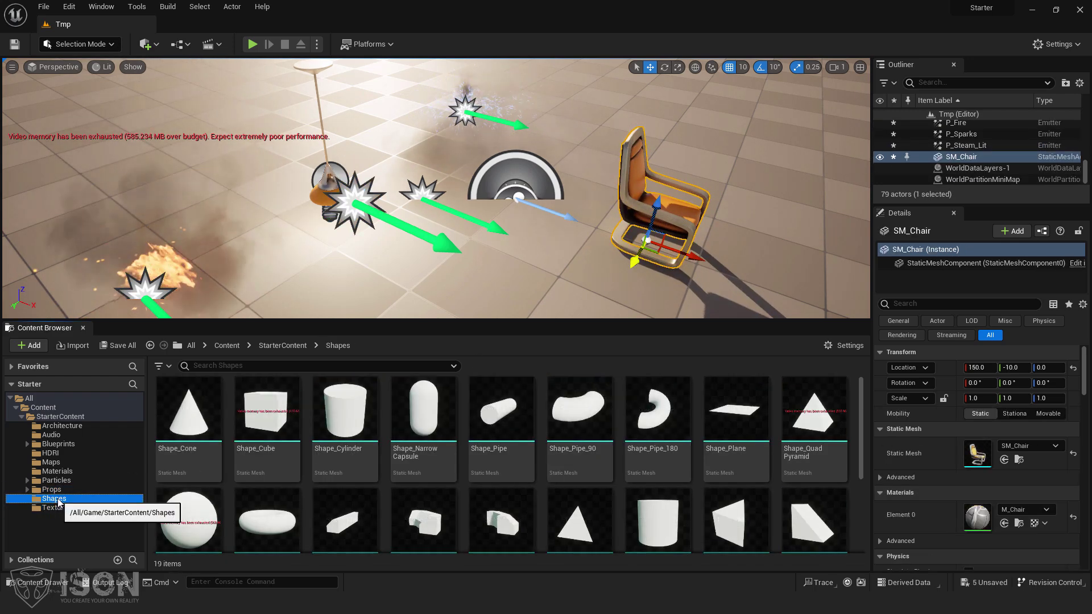
scroll(592, 437, "down", 2)
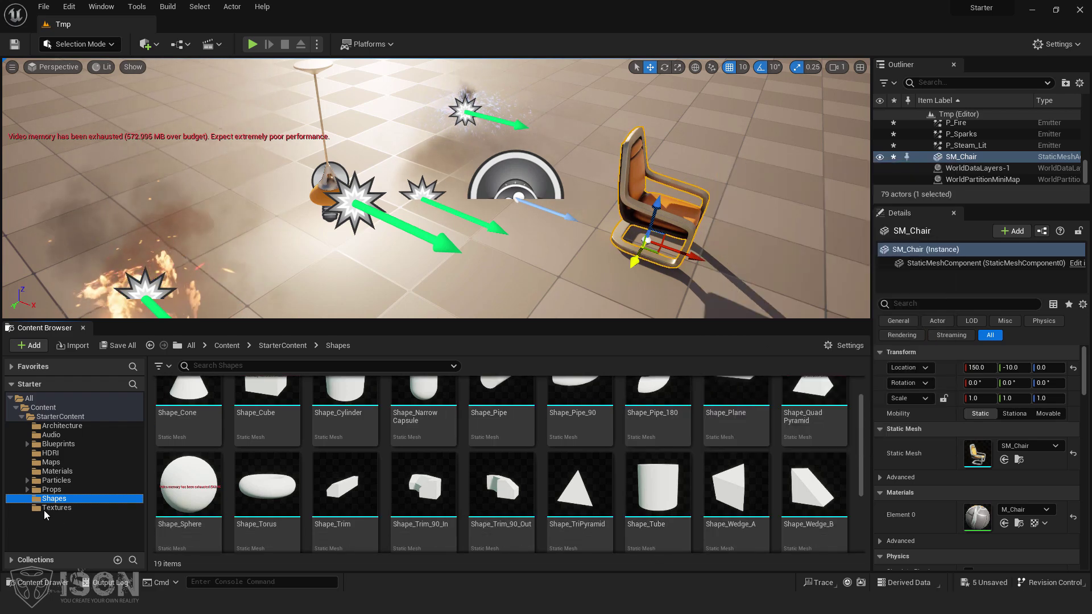
left_click(48, 508)
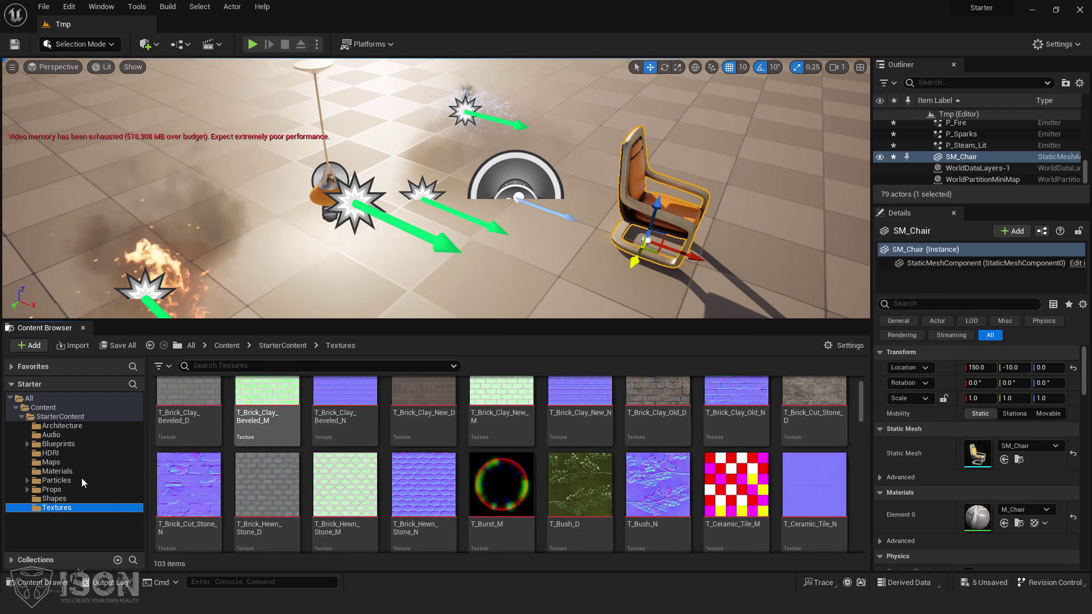
left_click(58, 471)
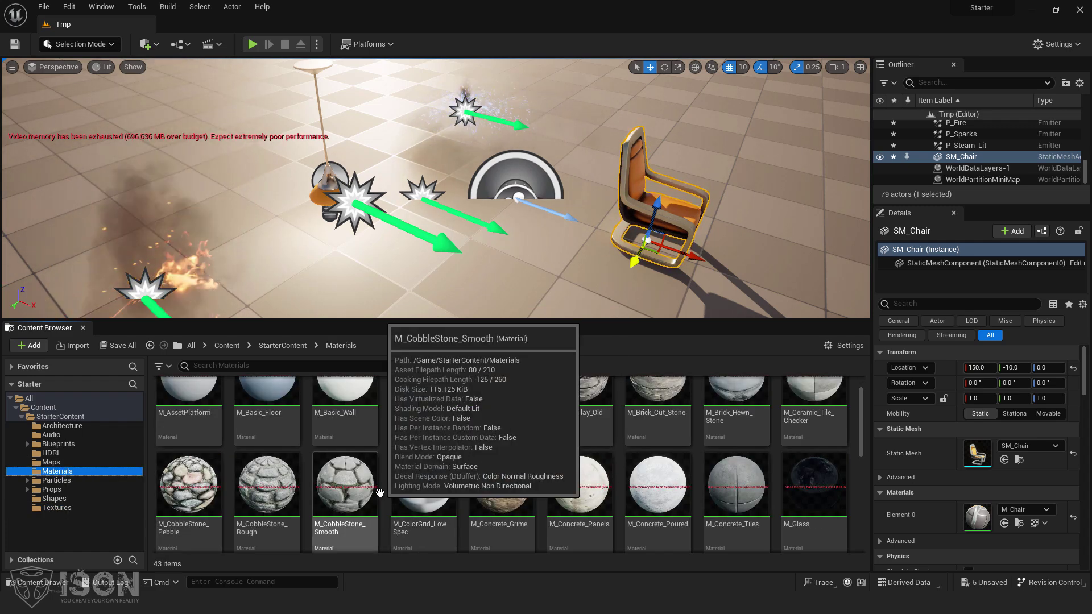
left_click(57, 507)
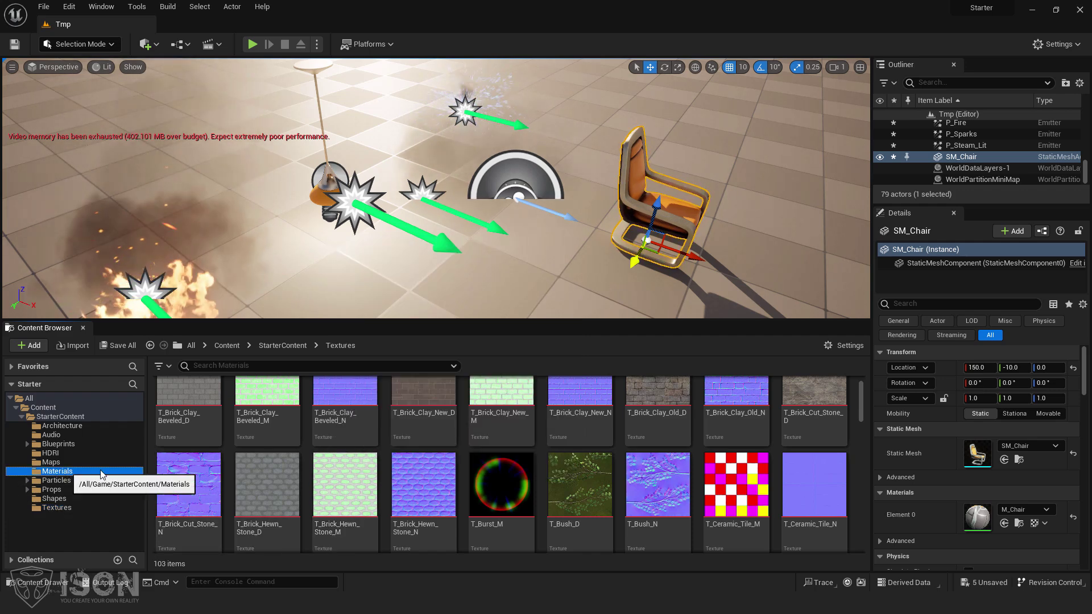
left_click(102, 473)
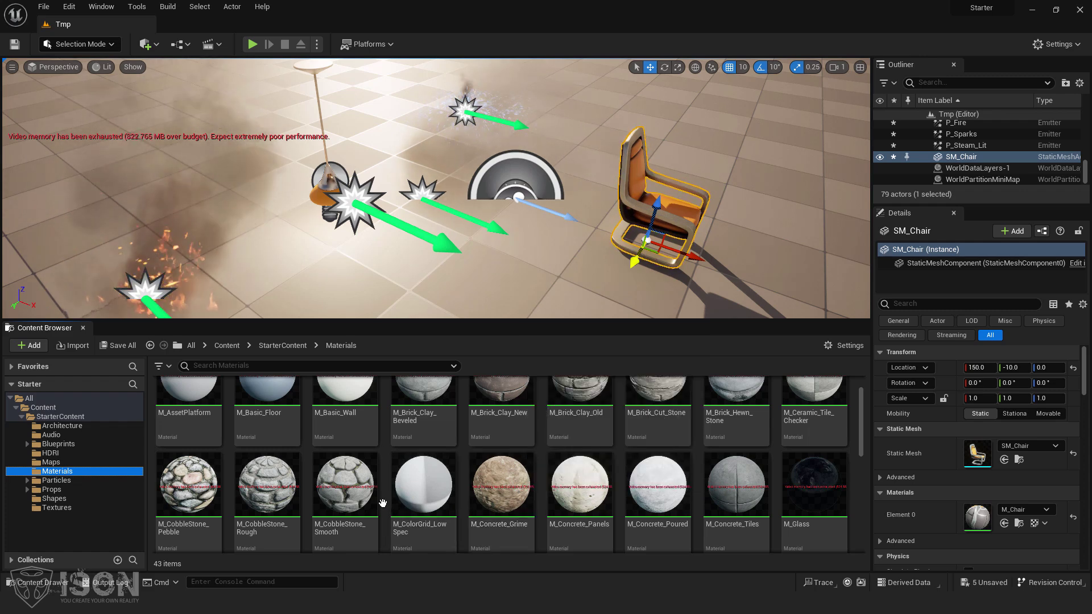
left_click(57, 507)
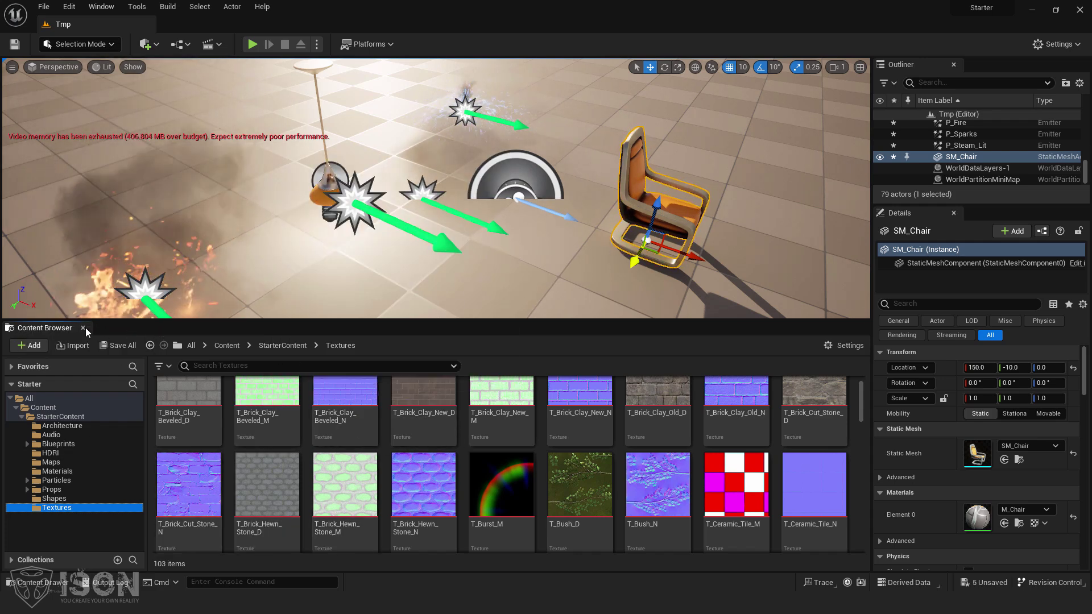
Undock the Content Browser as a floating window, enlarge it, and dock it to the left of the viewport
left_click_drag(74, 330, 256, 189)
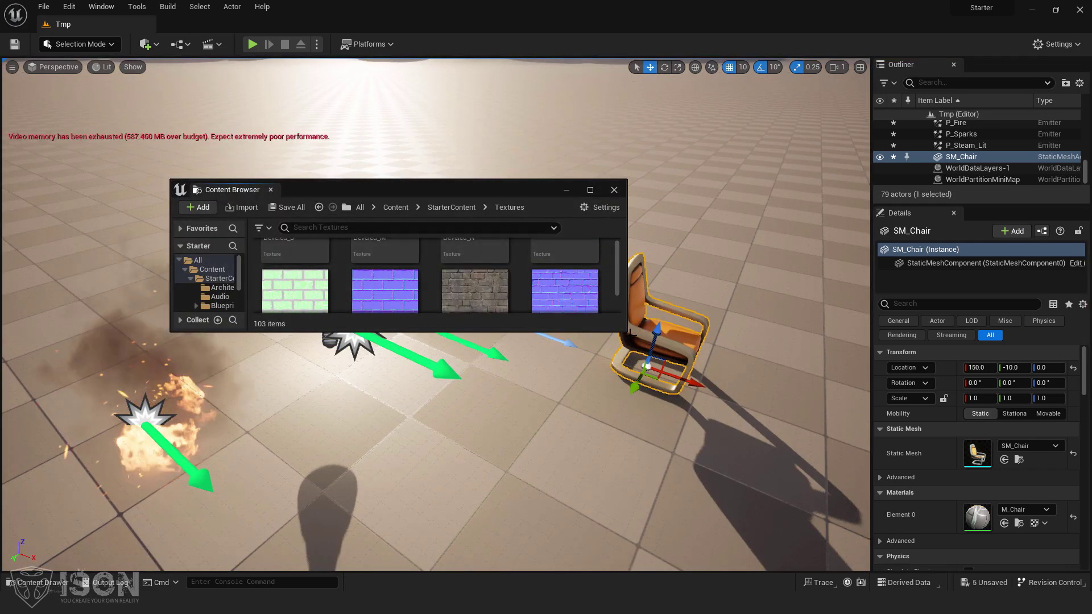
left_click_drag(626, 331, 683, 458)
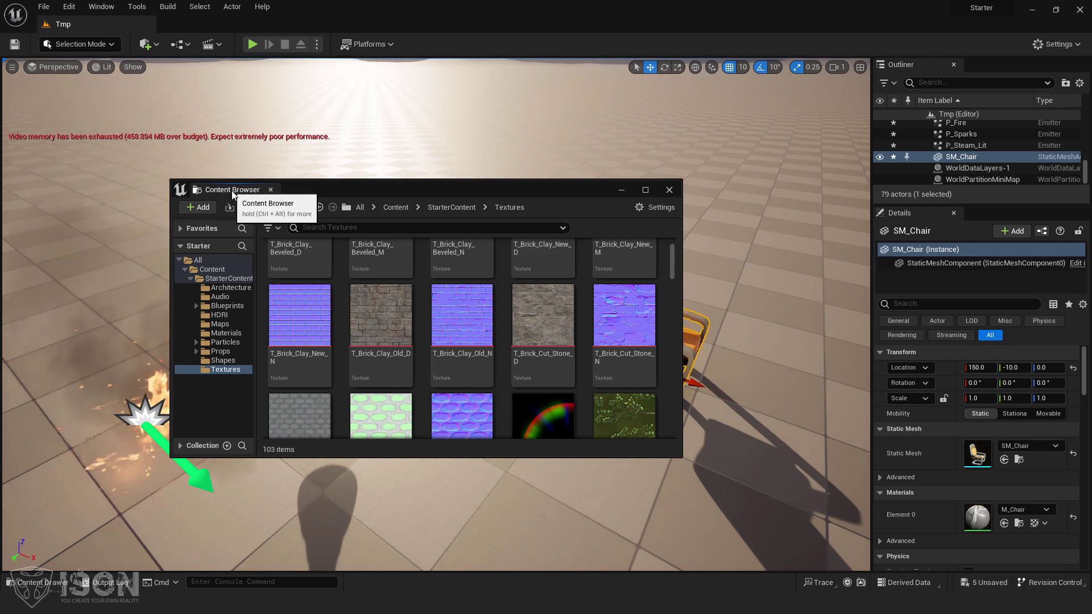
left_click_drag(229, 189, 237, 203)
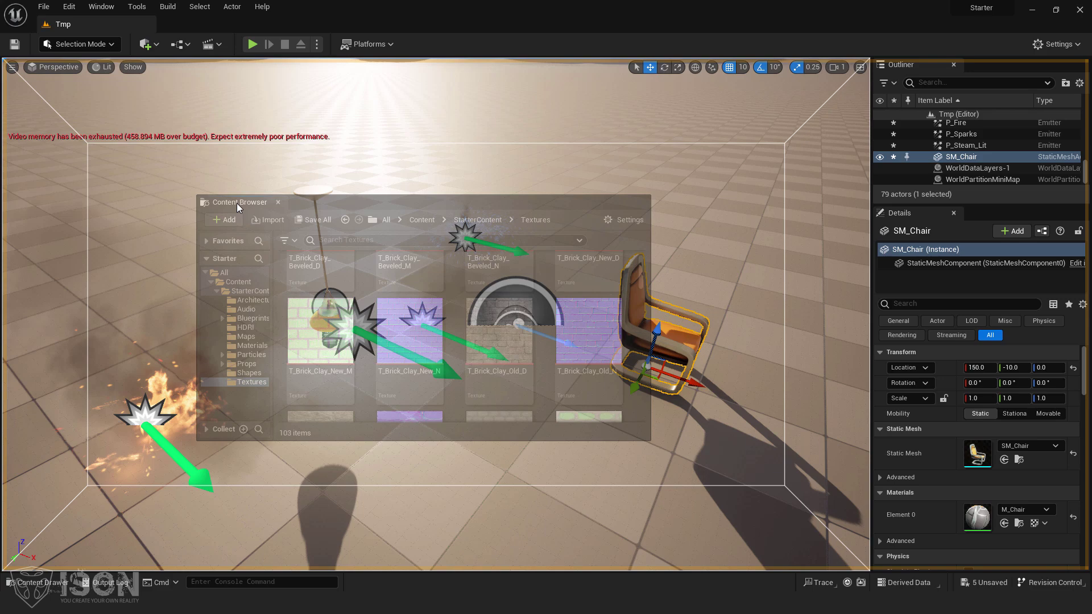
left_click_drag(237, 203, 22, 206)
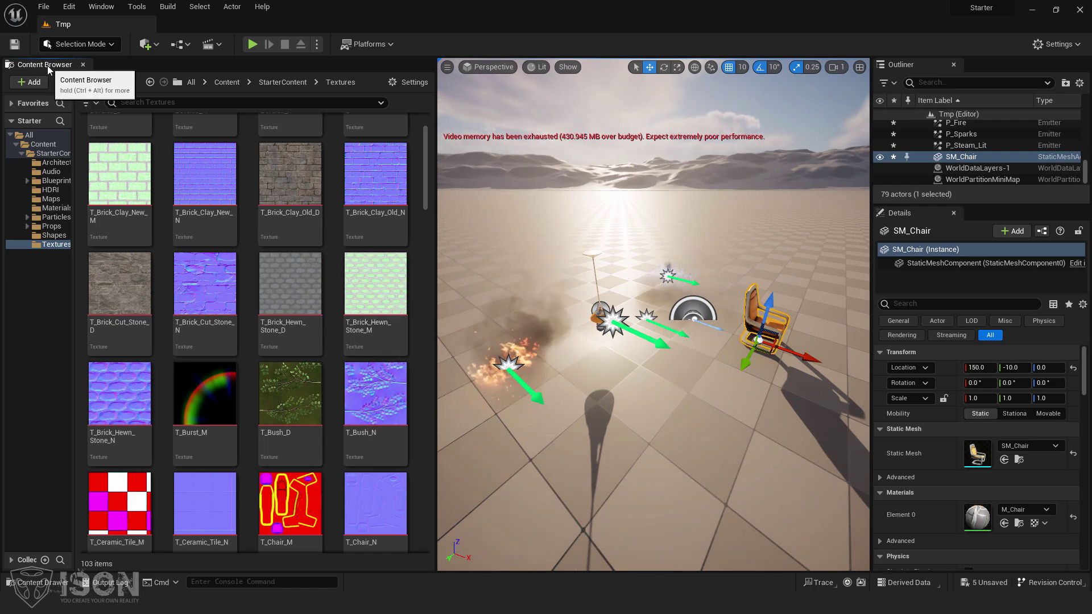
Undock the Content Browser again and dock it between the viewport and the Outliner
left_click_drag(47, 66, 479, 221)
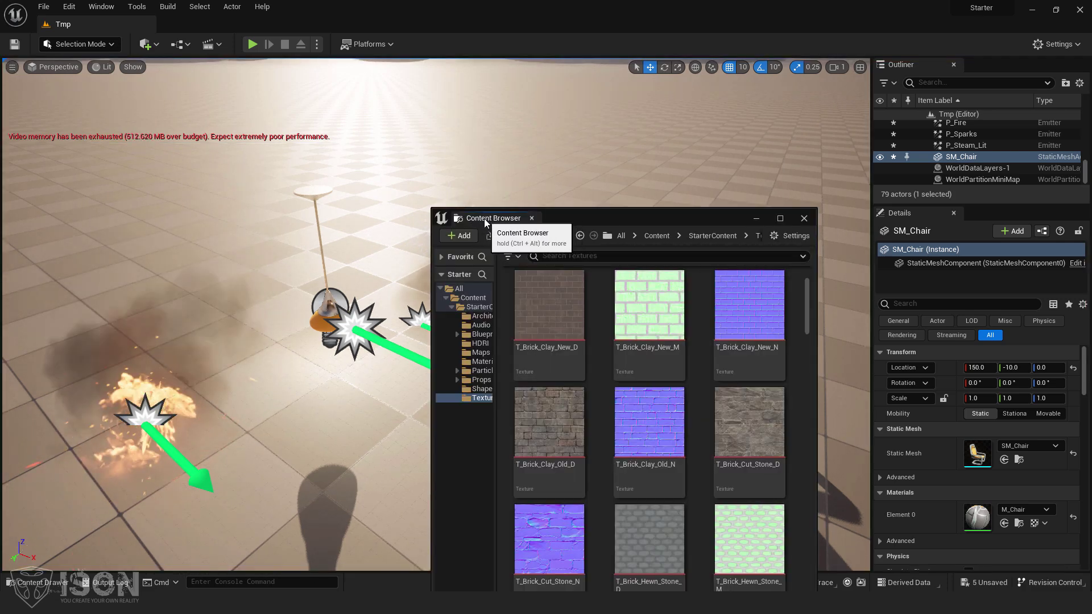
left_click_drag(483, 218, 815, 261)
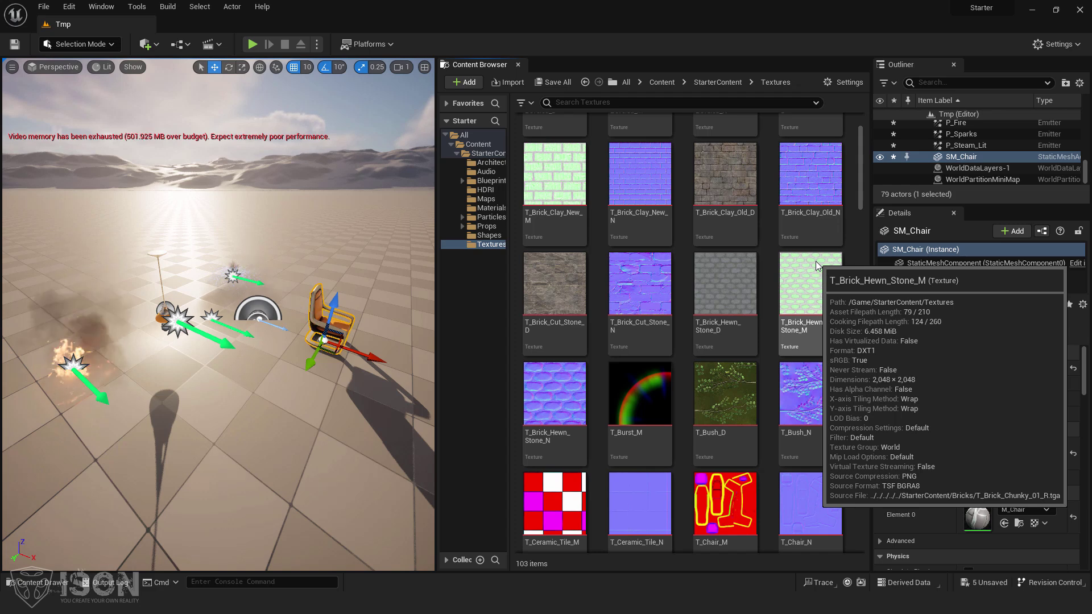
Dock the Content Browser back below the viewport, dismiss the asset move/copy prompt, and close the browser
left_click_drag(480, 70, 325, 508)
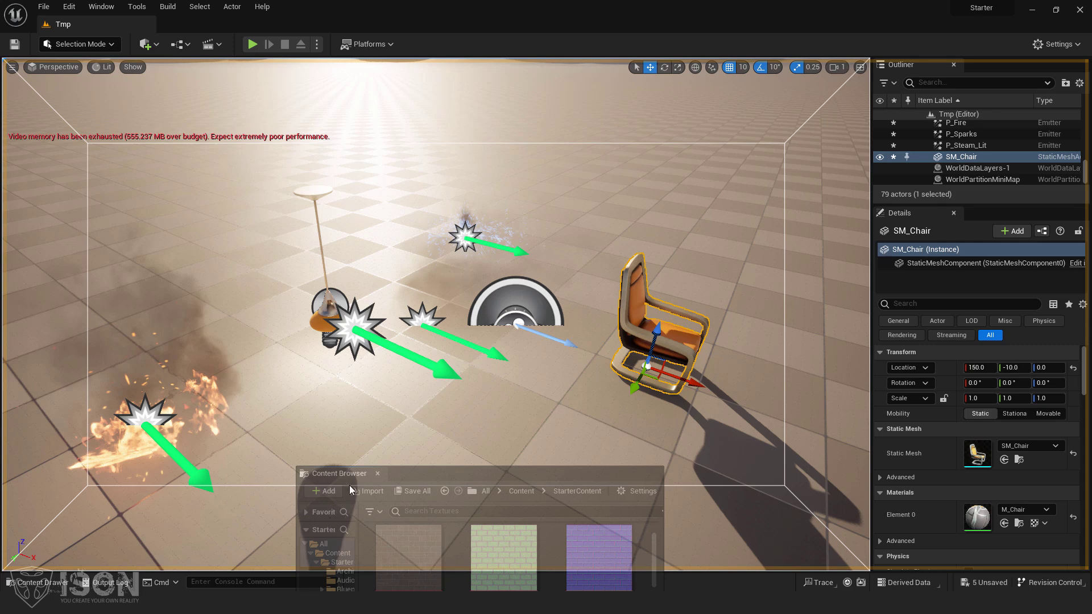
left_click_drag(342, 473, 343, 487)
left_click_drag(343, 483, 346, 479)
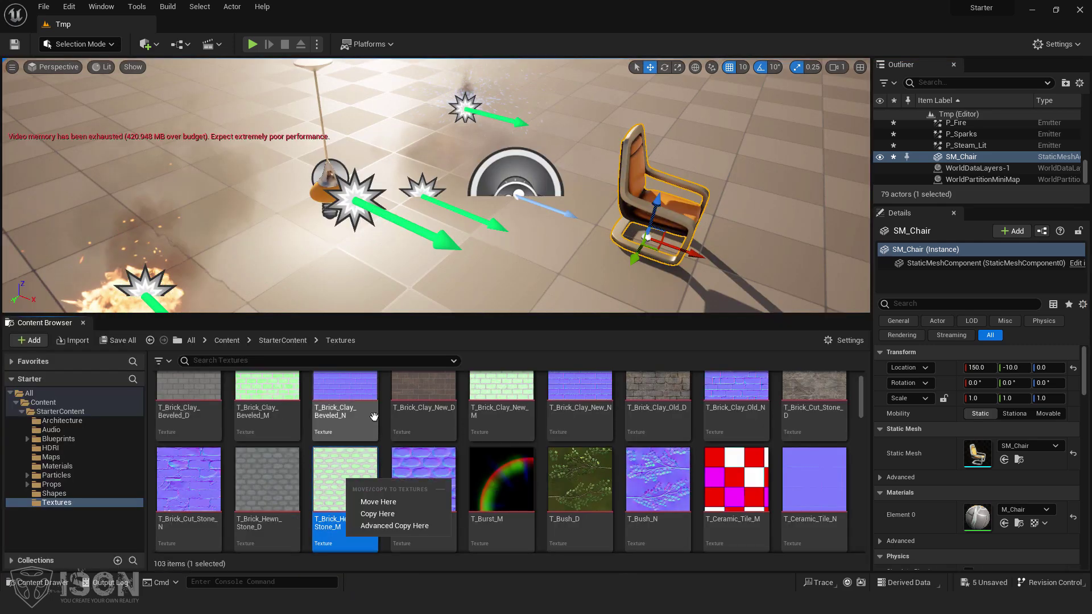
left_click(84, 323)
left_click(84, 323)
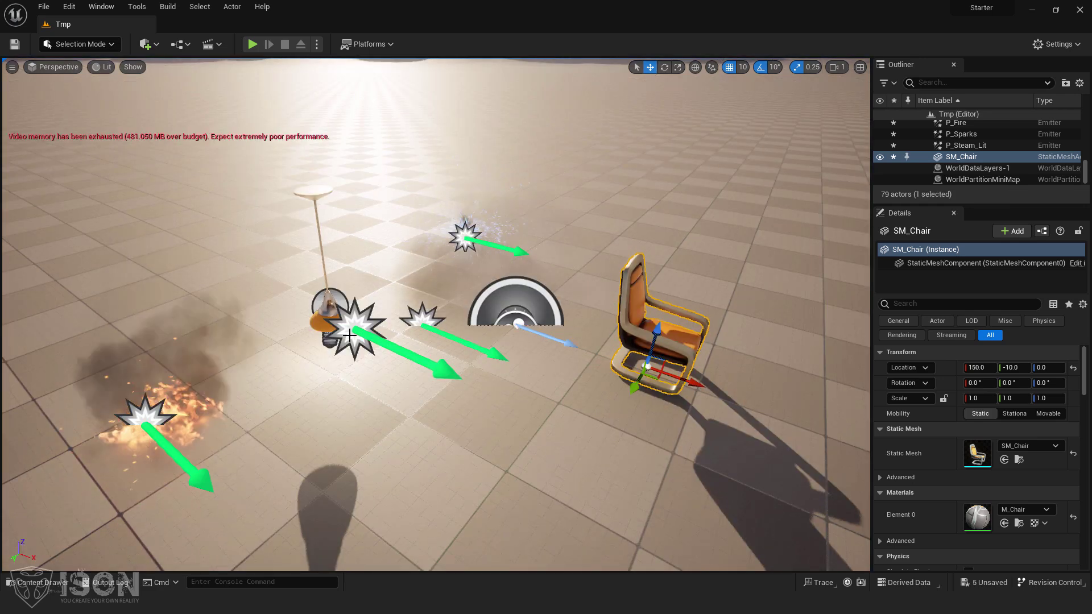
Bring up the Content Drawer briefly and dismiss it by selecting the P_Steam_Lit emitter in the level
key("ctrl+space")
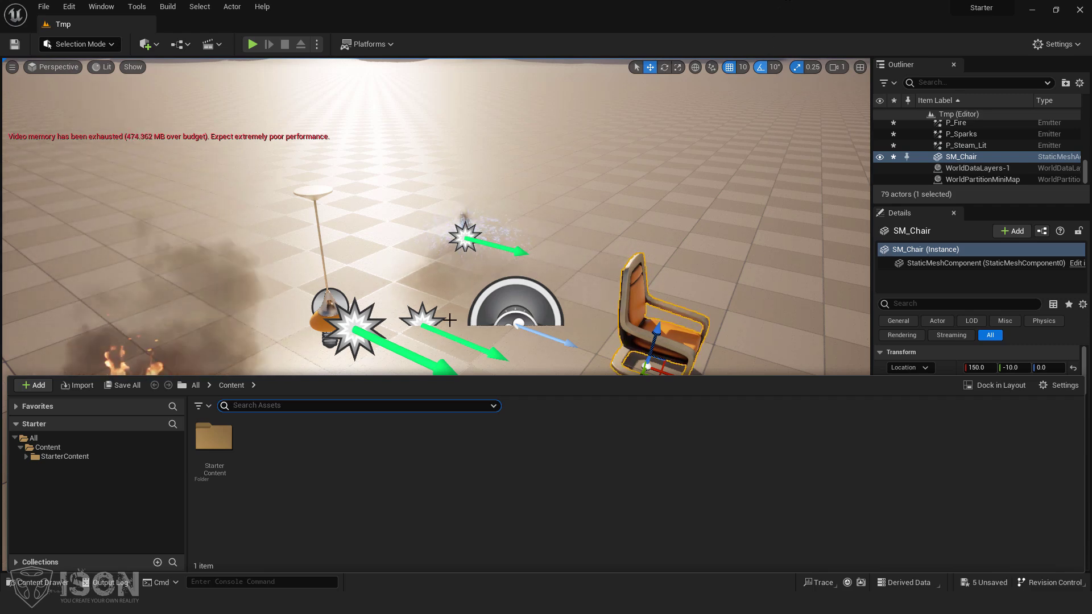
left_click(422, 316)
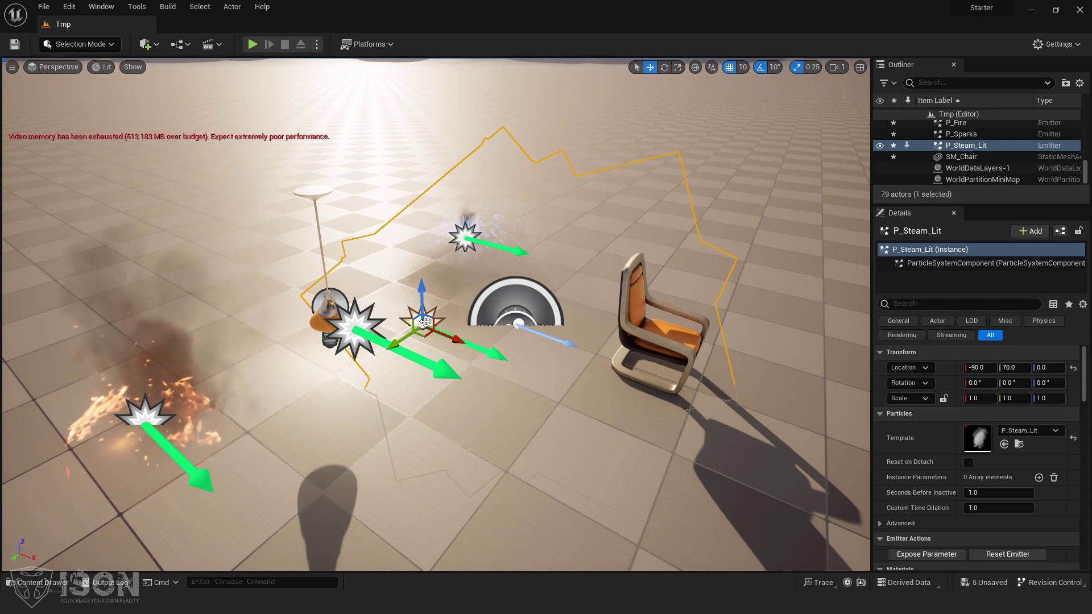
Bring up the Content Drawer and dock it in the layout below the viewport
key("ctrl+space")
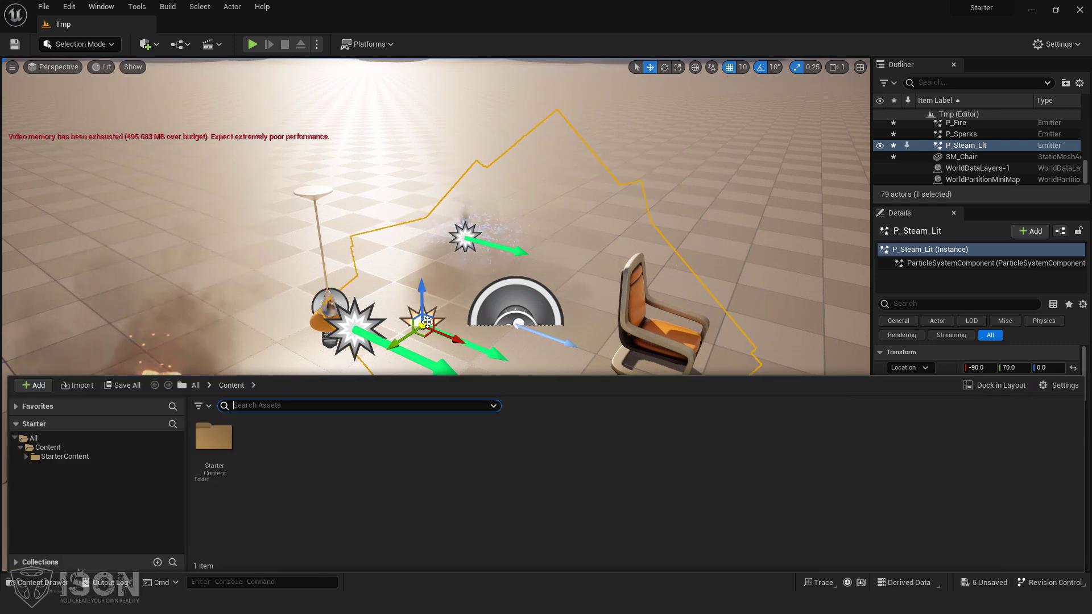
left_click(986, 387)
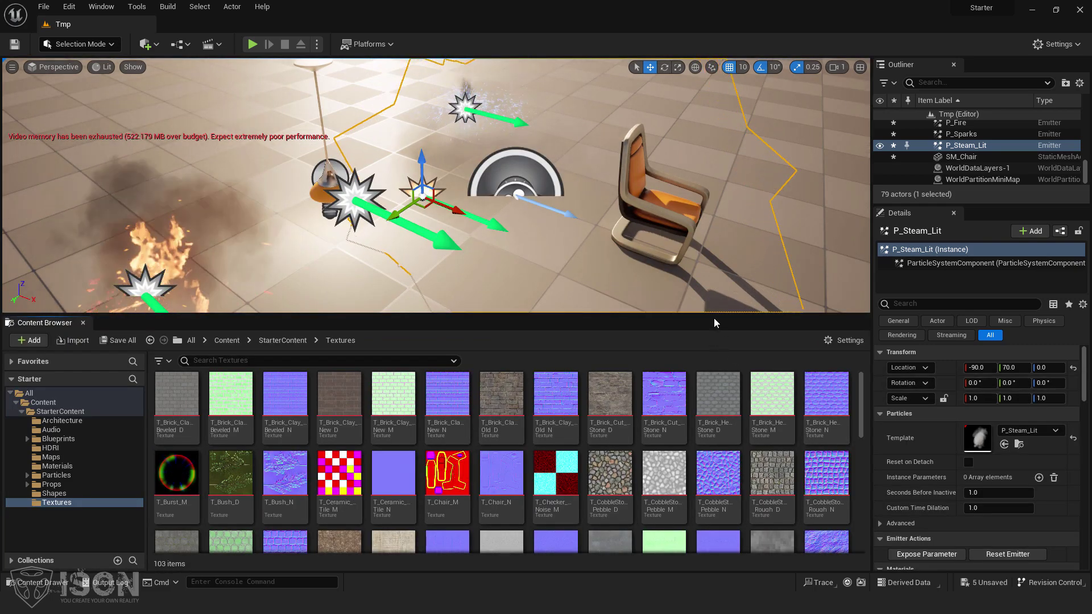
left_click_drag(663, 267, 660, 302)
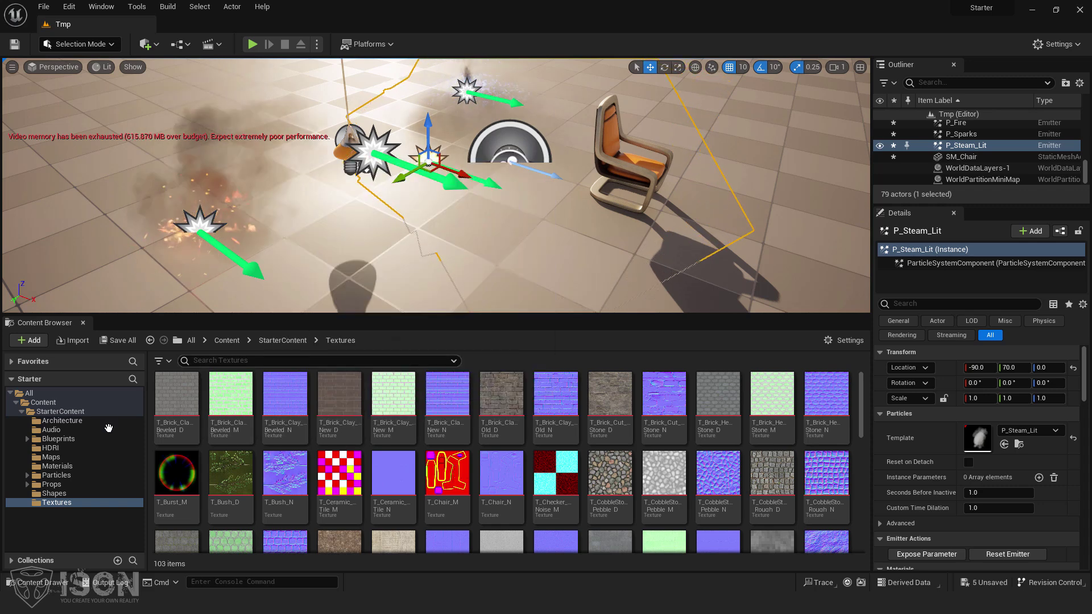
Browse the StarterContent folders from Architecture through Audio, Blueprints and HDRI, ending in the Maps folder
left_click(70, 422)
left_click(57, 430)
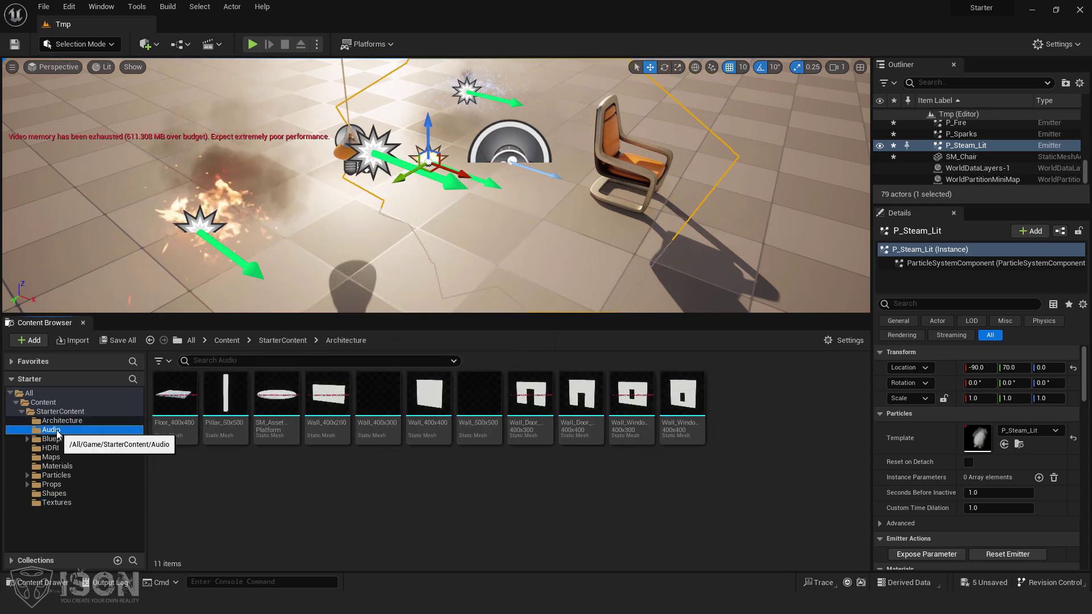
left_click(60, 439)
left_click(59, 448)
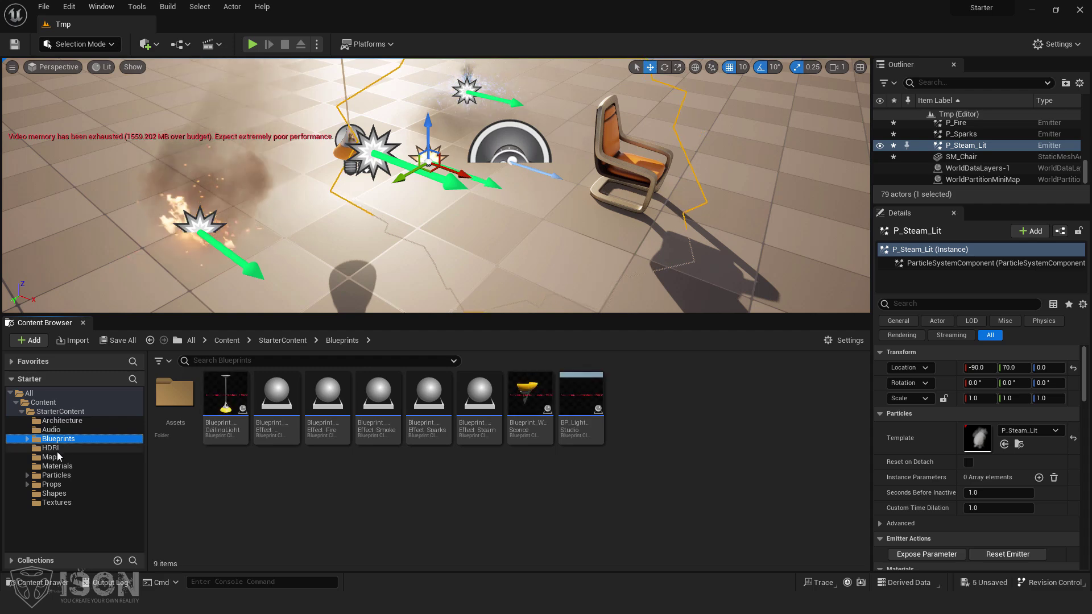
left_click(57, 457)
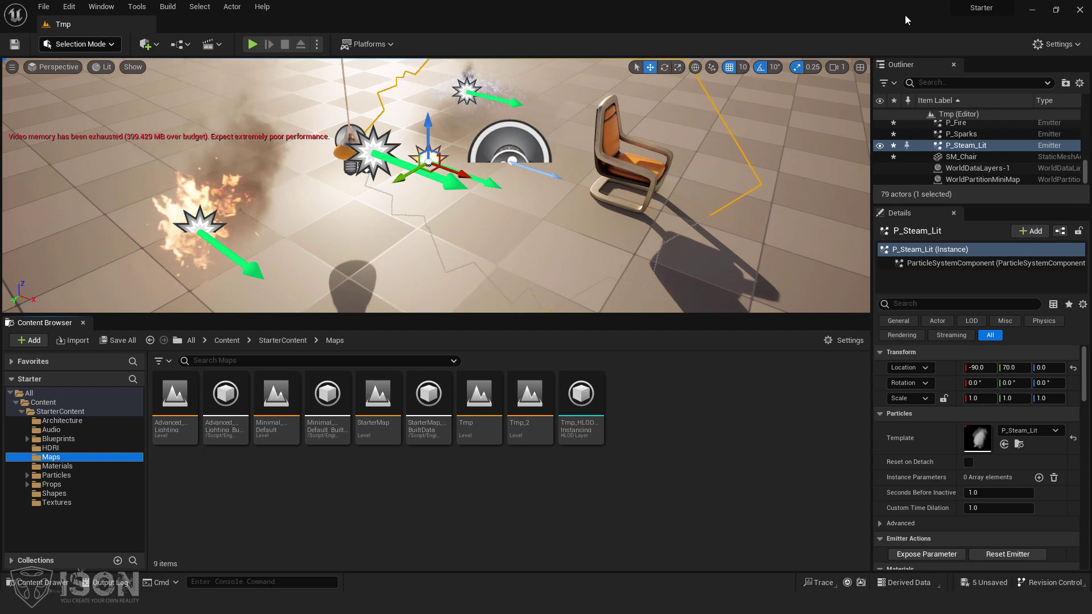
Open the Tmp_2 level, saving all the modified actors of Tmp, and switch back to the Tmp level
mouse_move(991, 16)
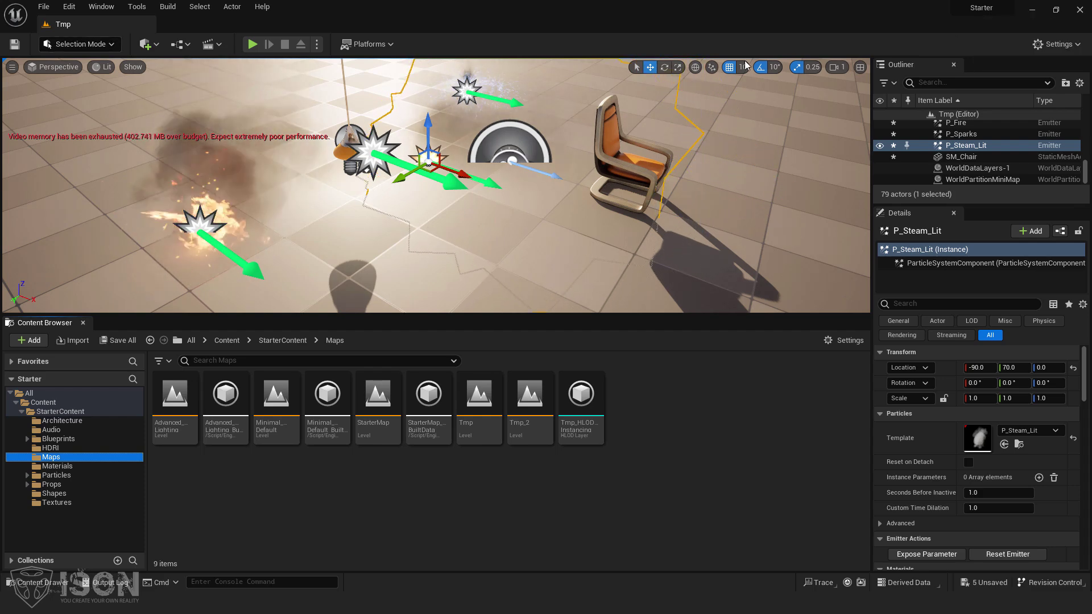
double_click(528, 409)
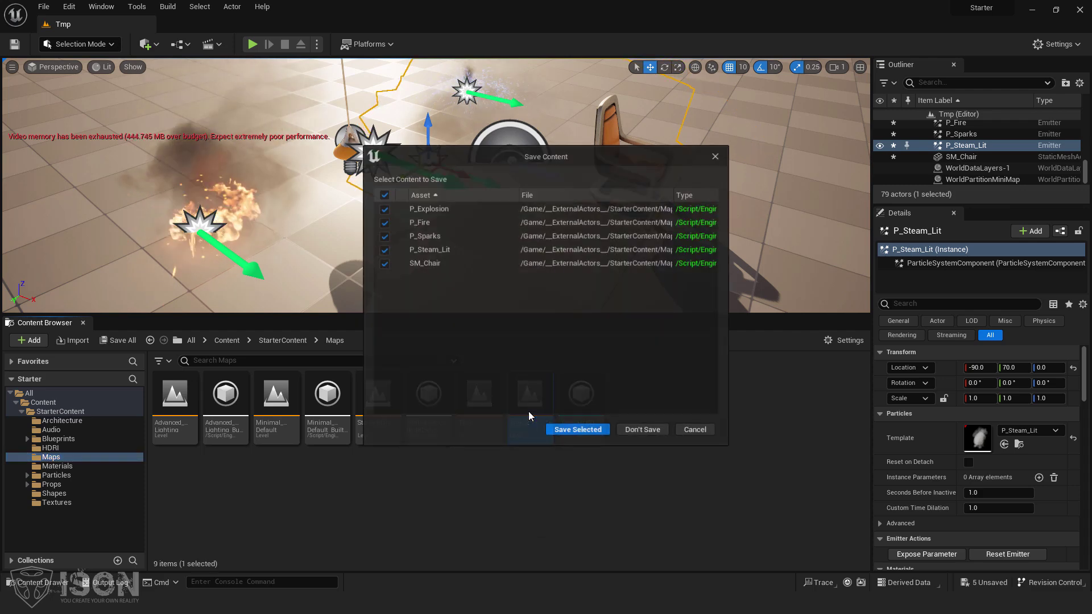
left_click(578, 430)
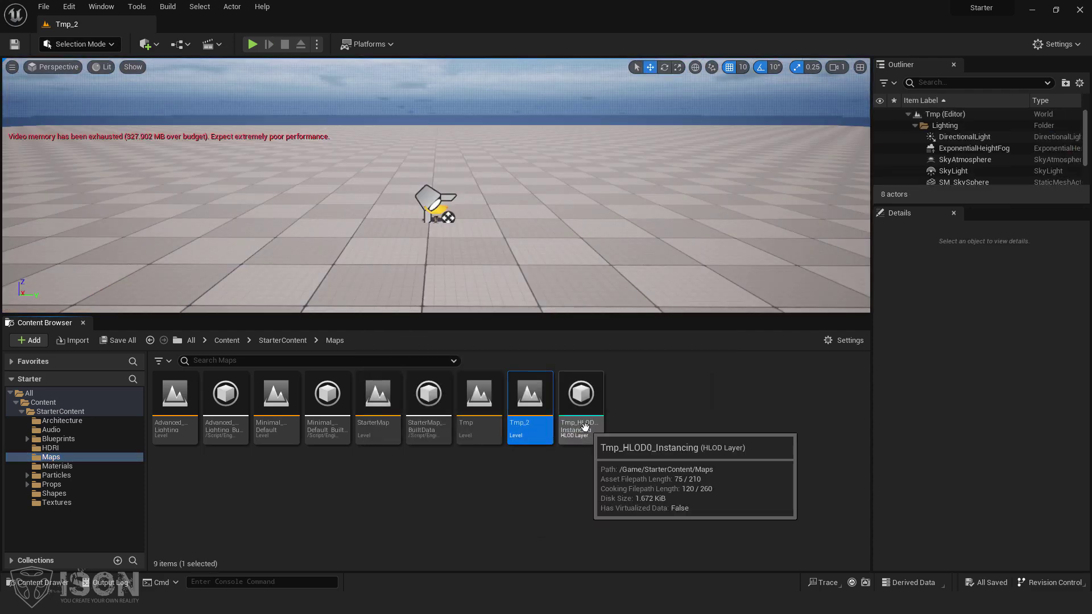
double_click(481, 401)
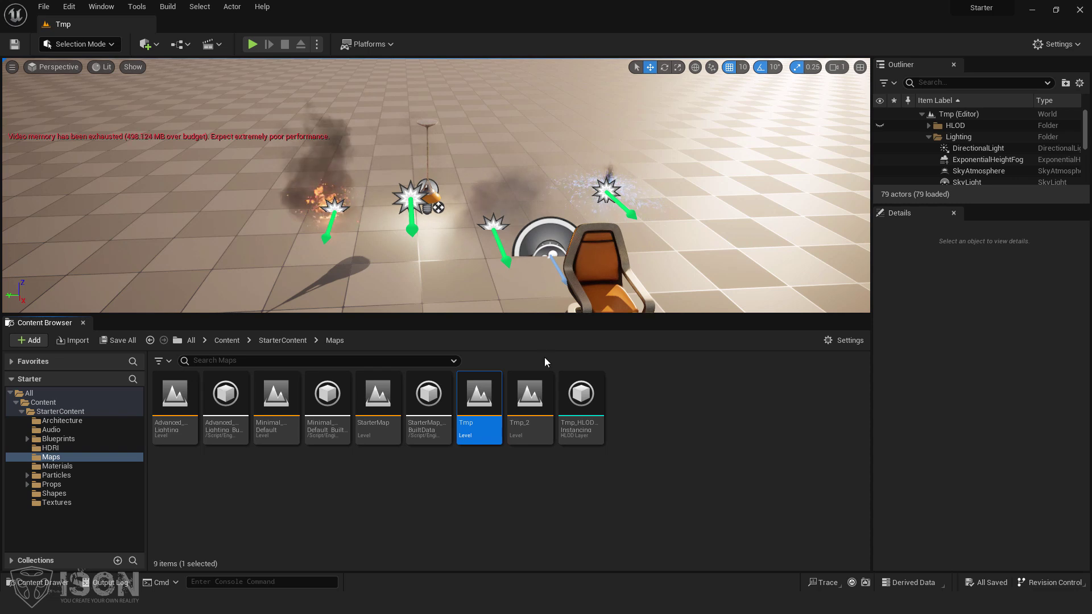
Raise SM_Chair to a Z location of 70 and save it while opening the Tmp_2 level
left_click(616, 293)
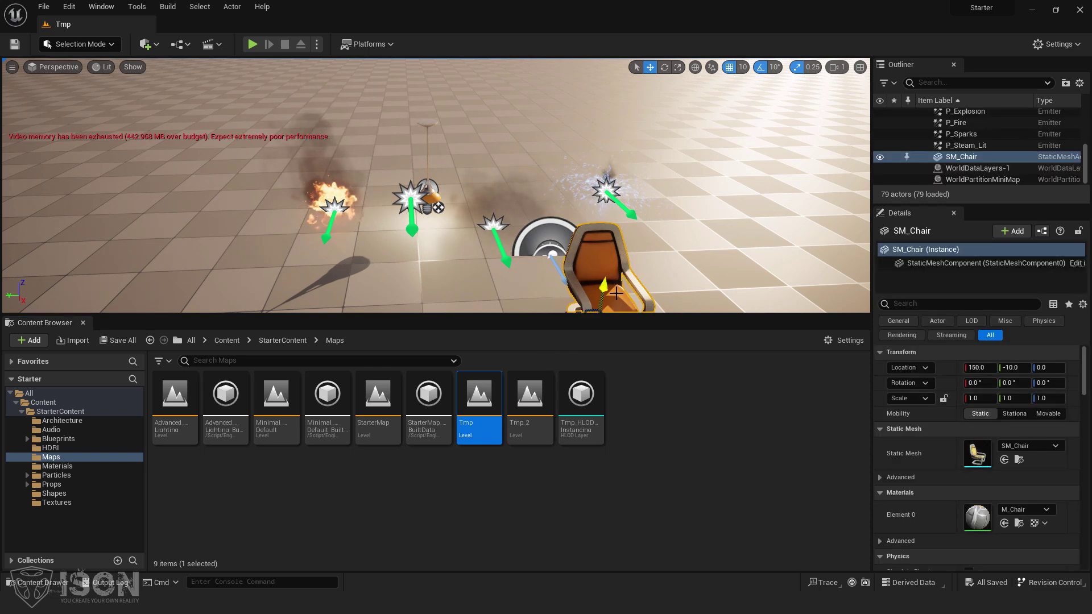
left_click_drag(616, 293, 616, 236)
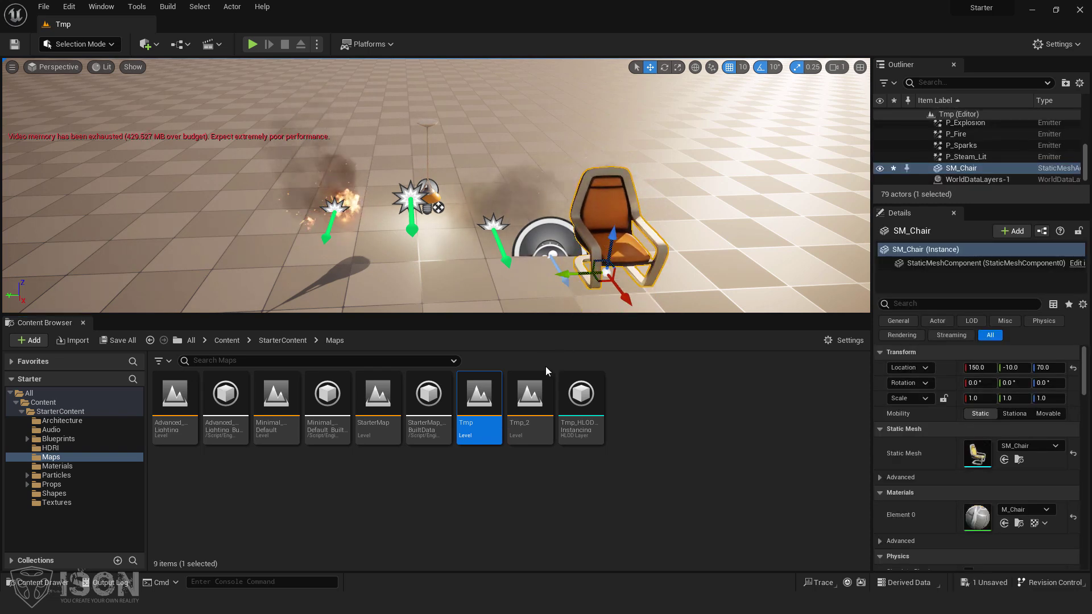
double_click(520, 390)
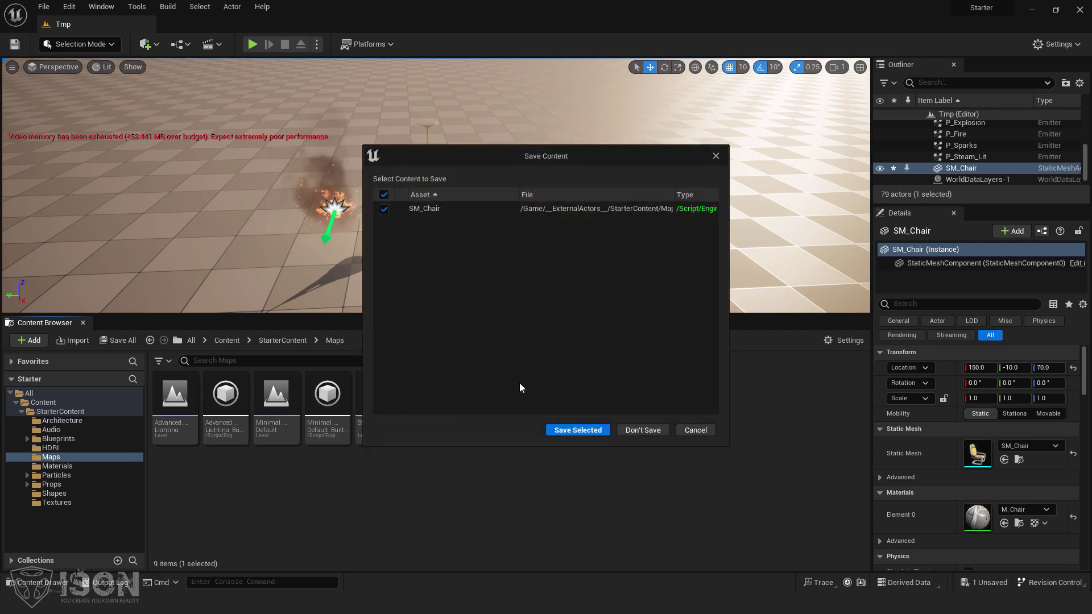
left_click(586, 431)
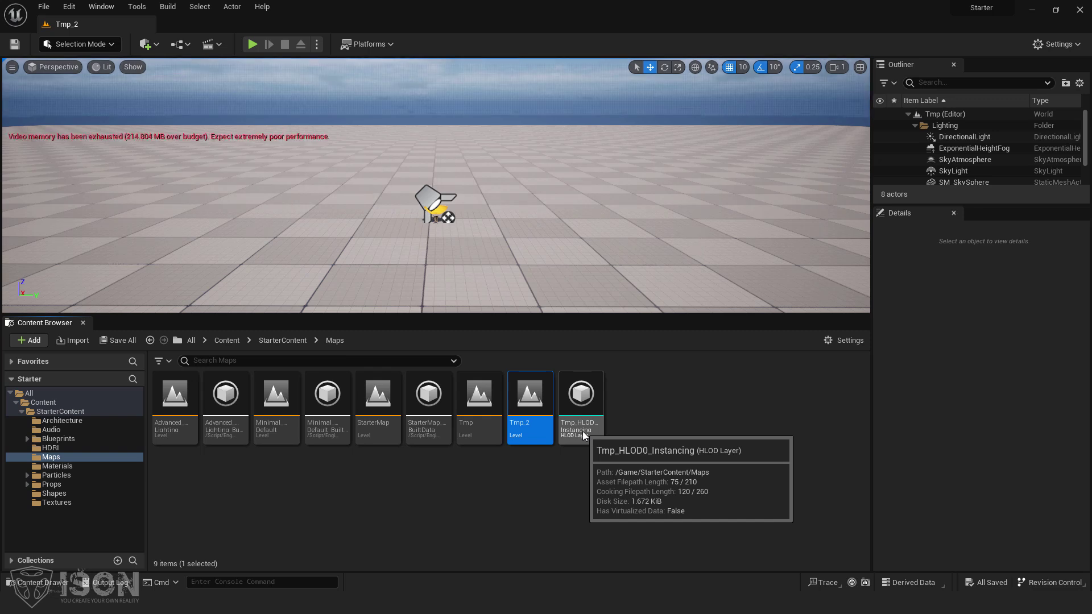